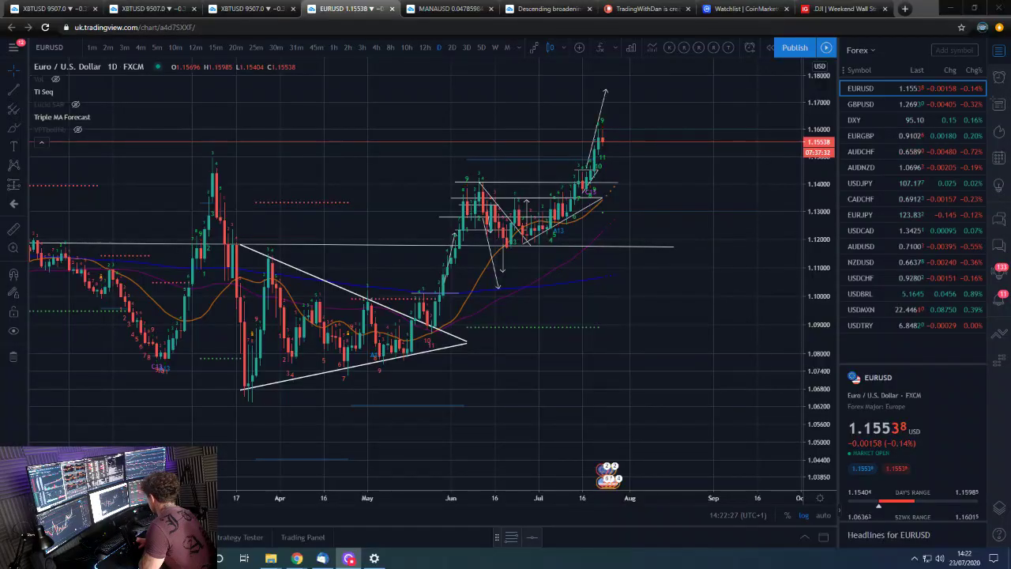
Examine the recent EURUSD daily price action around the July 2020 highs and the existing drawn levels.
left_click(622, 202)
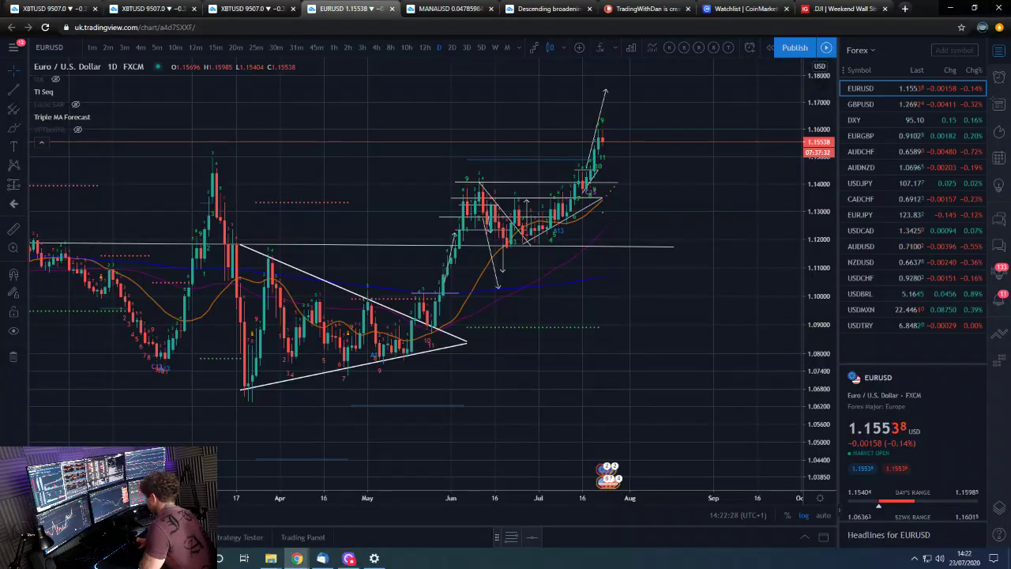
scroll(784, 263, "up", 2)
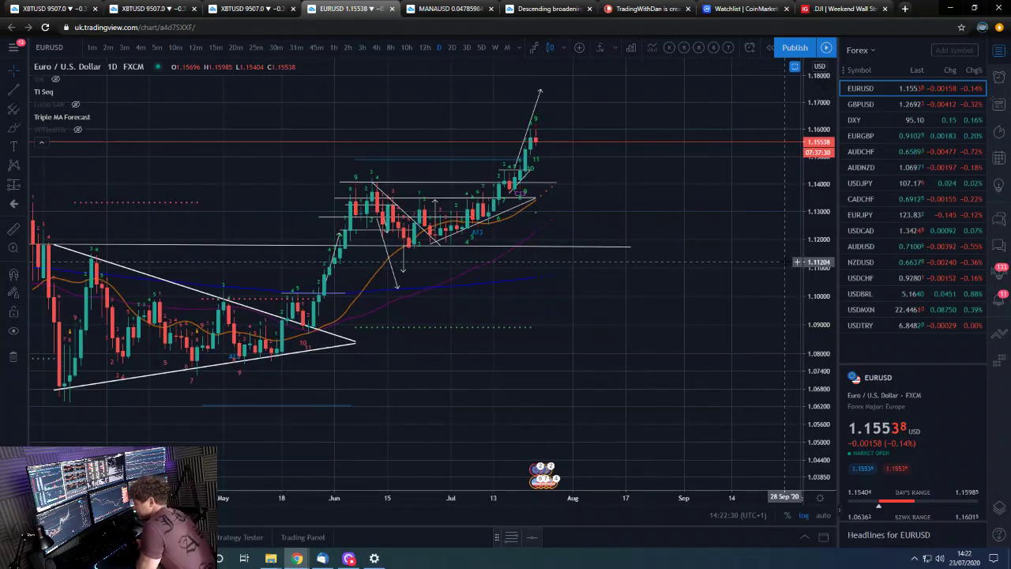
scroll(824, 269, "down", 2)
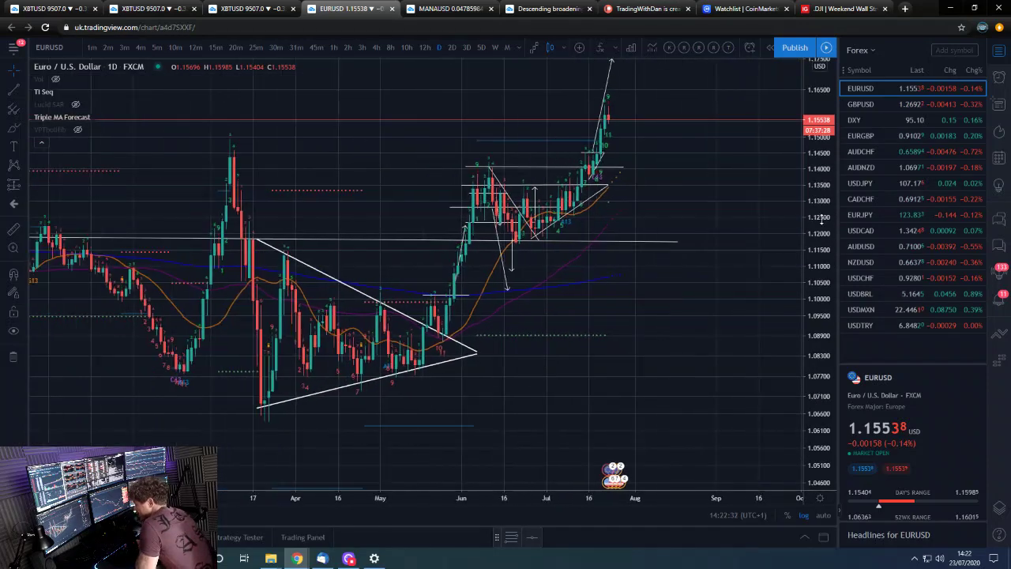
left_click_drag(735, 245, 737, 273)
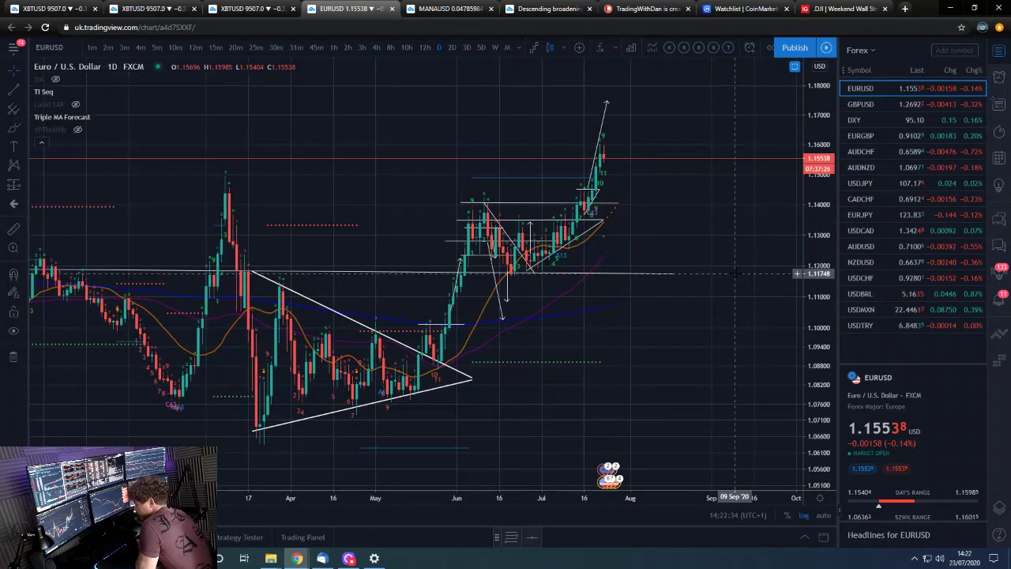
scroll(739, 263, "up", 2)
left_click_drag(826, 295, 823, 258)
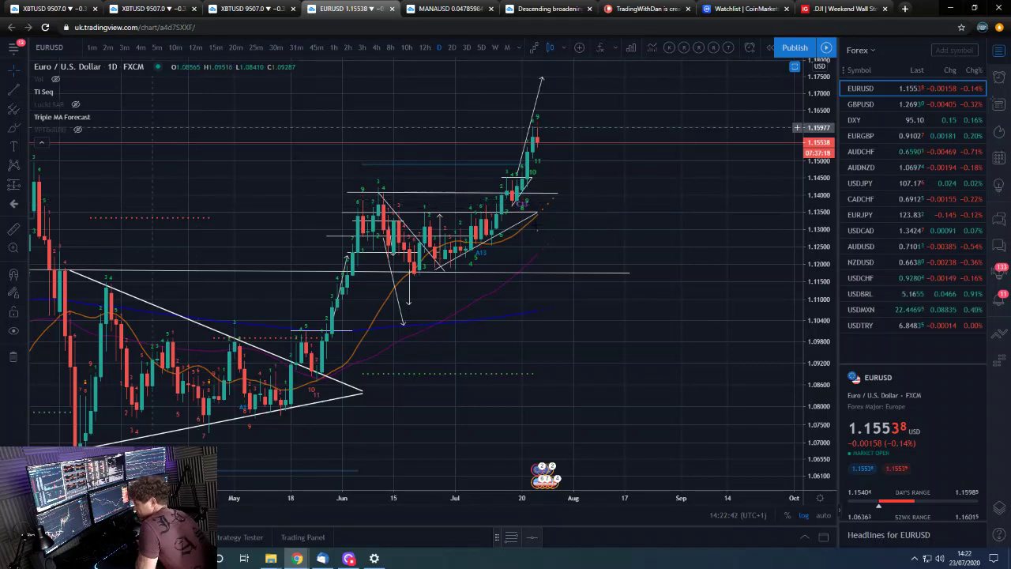
scroll(134, 226, "up", 2)
scroll(49, 227, "down", 2)
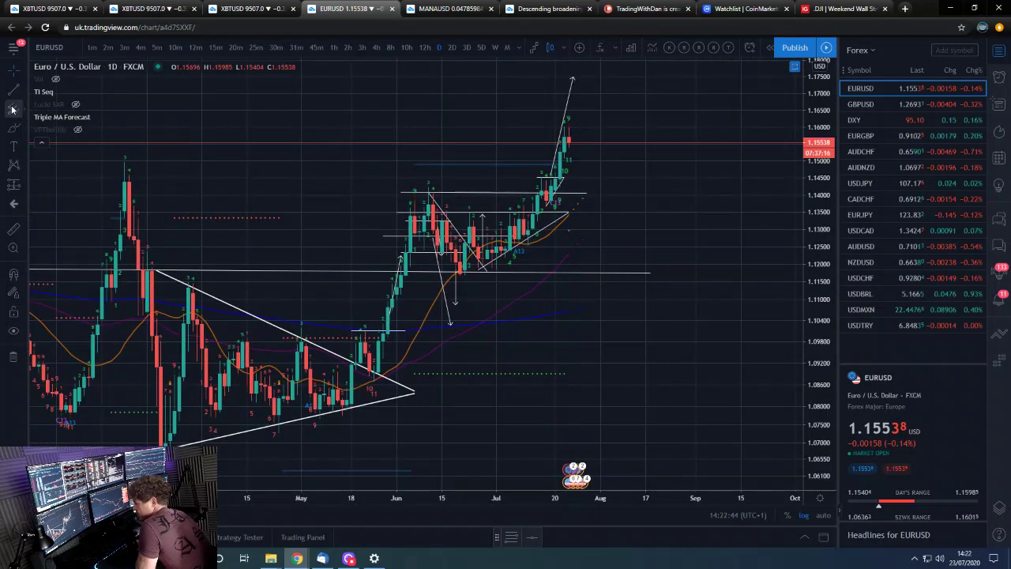
Draw a near-horizontal trend line at about 1.1544 from 17 Jul to 19 Aug 2020, with a plain end instead of an arrow.
left_click(568, 148)
left_click(550, 145)
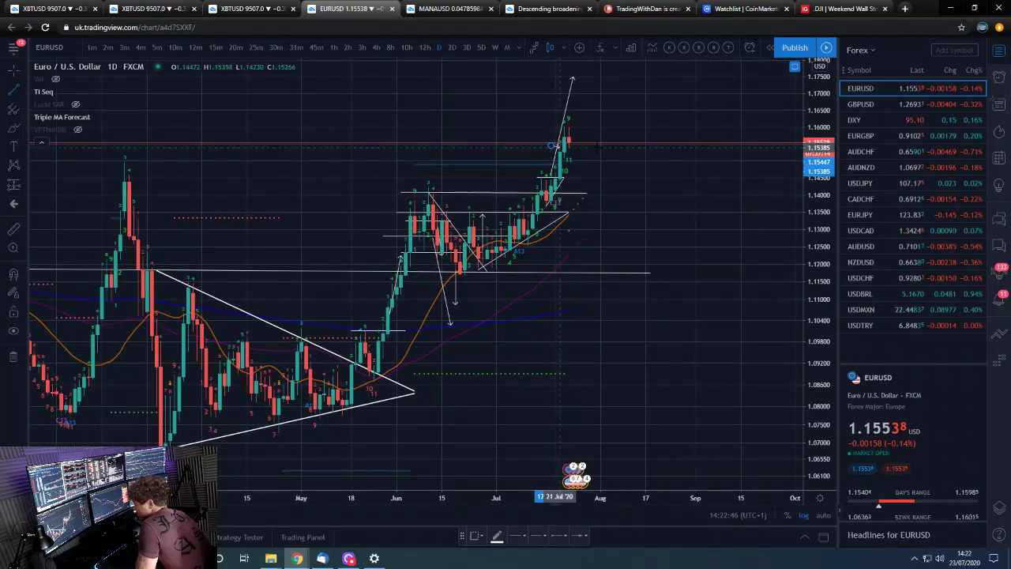
left_click(653, 145)
left_click(580, 537)
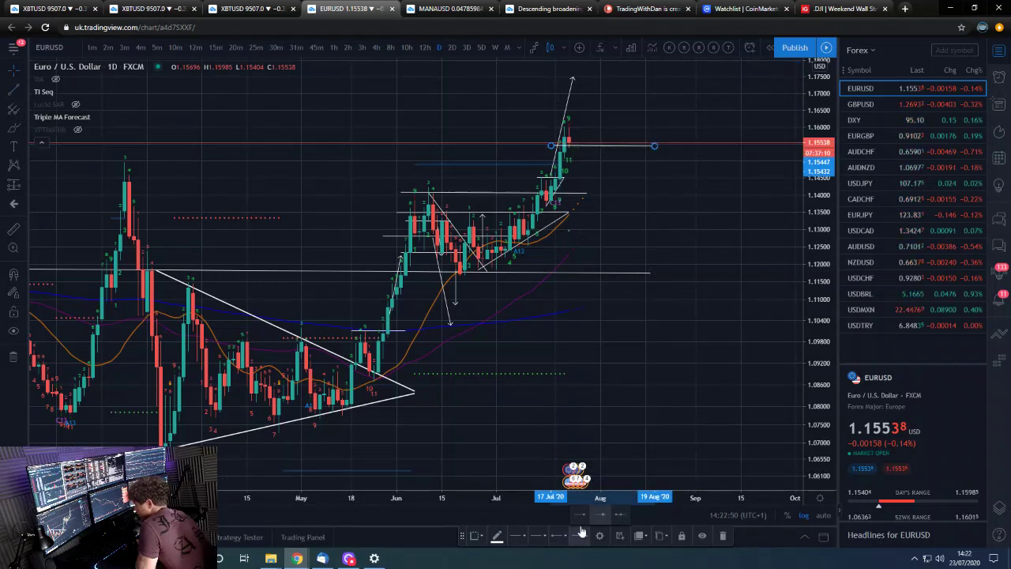
left_click(581, 516)
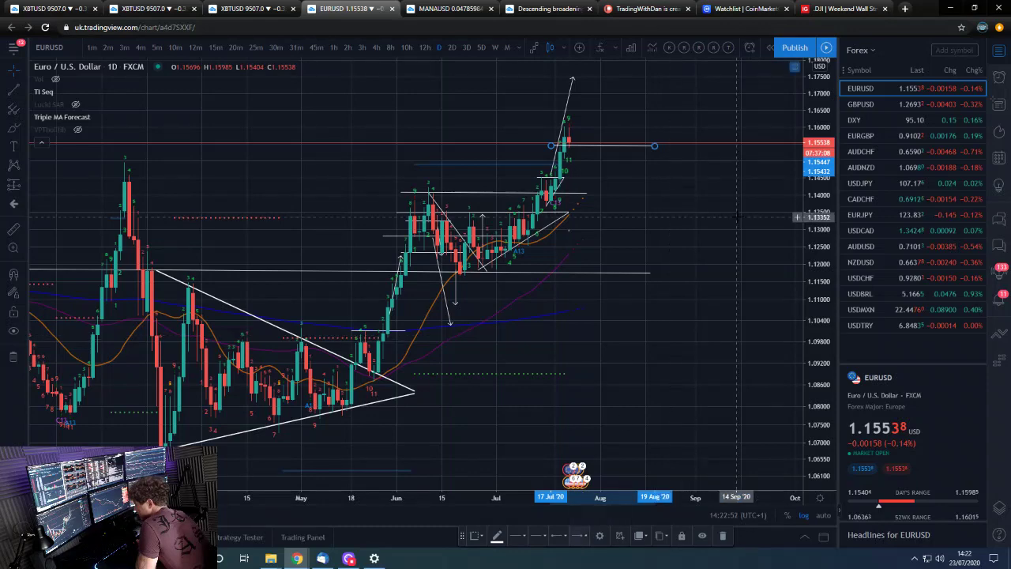
left_click(733, 217)
Delete the short rising arrow that starts at about 1.1366 on 16 Jul 2020.
scroll(794, 225, "up", 2)
scroll(798, 229, "down", 1)
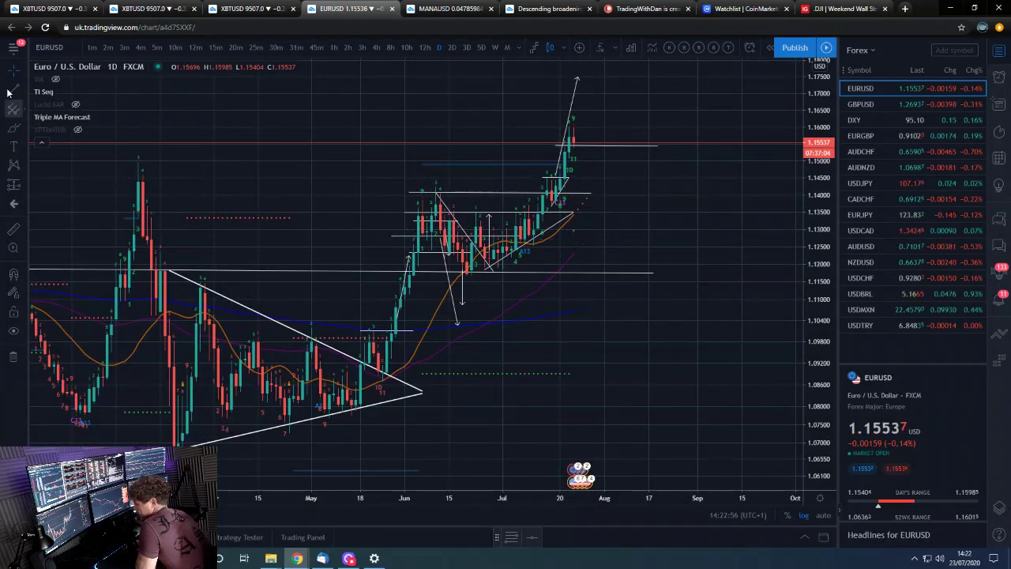
left_click(568, 180)
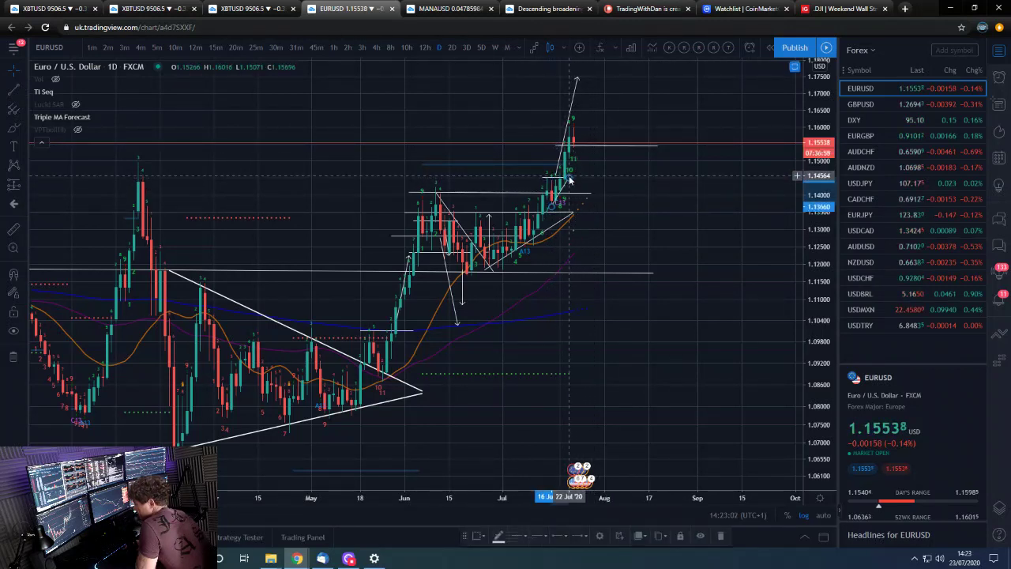
left_click_drag(568, 177, 700, 173)
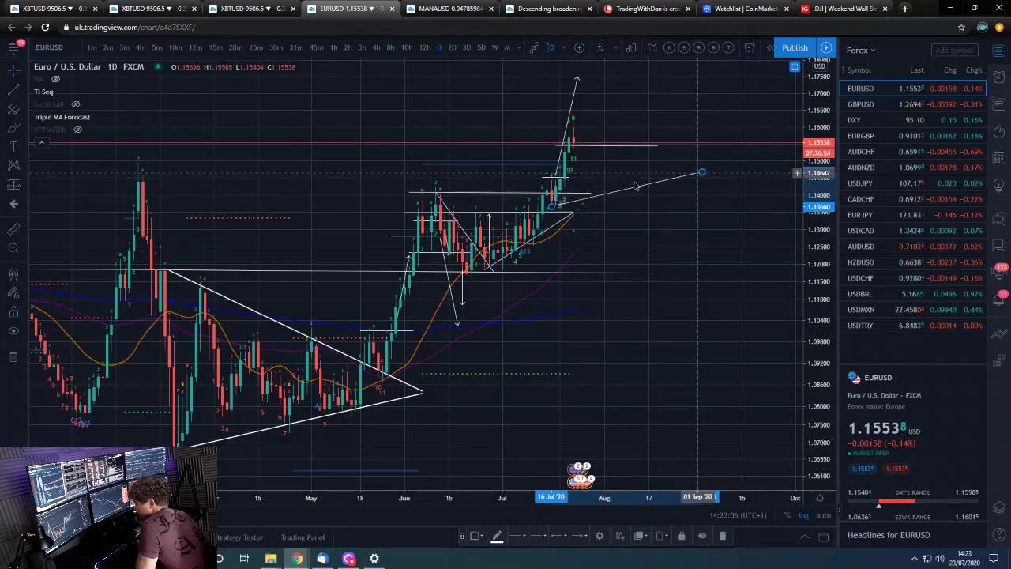
left_click_drag(635, 186, 574, 185)
key("Delete")
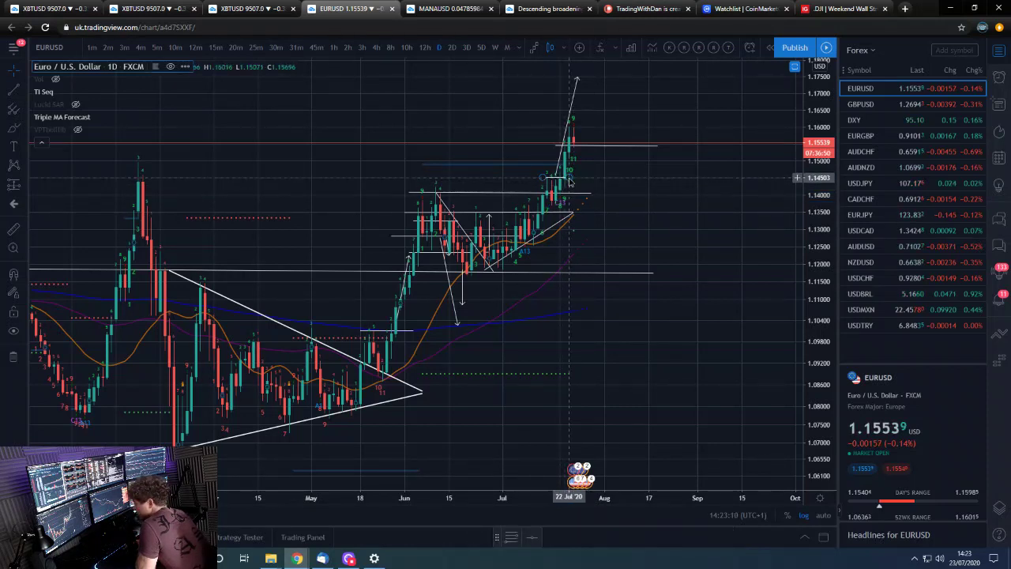
Extend the short horizontal line near 1.1450 forward to 20 Aug 2020 and back past the March peak at about 1.1446.
left_click(662, 177)
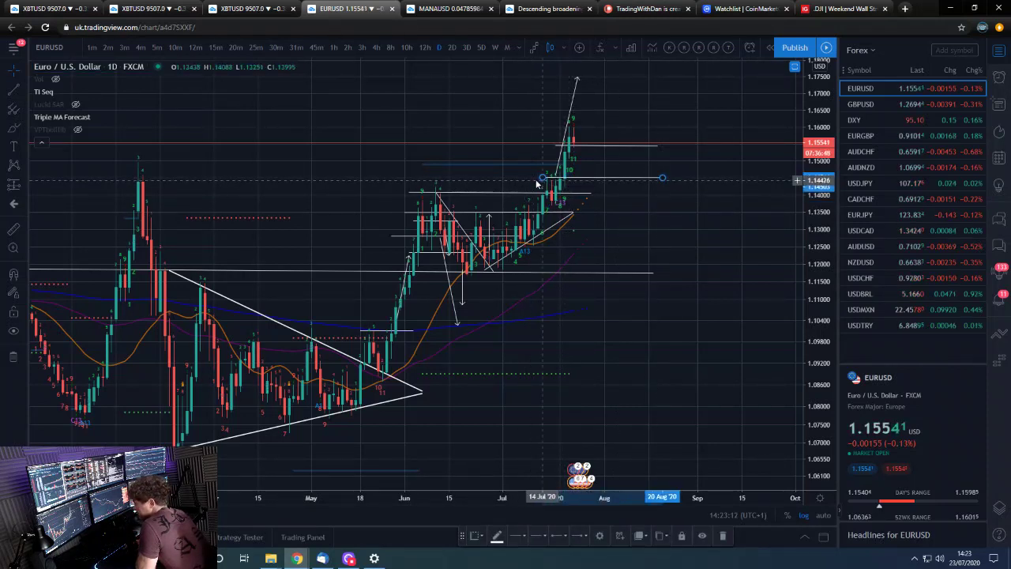
left_click_drag(543, 179, 120, 180)
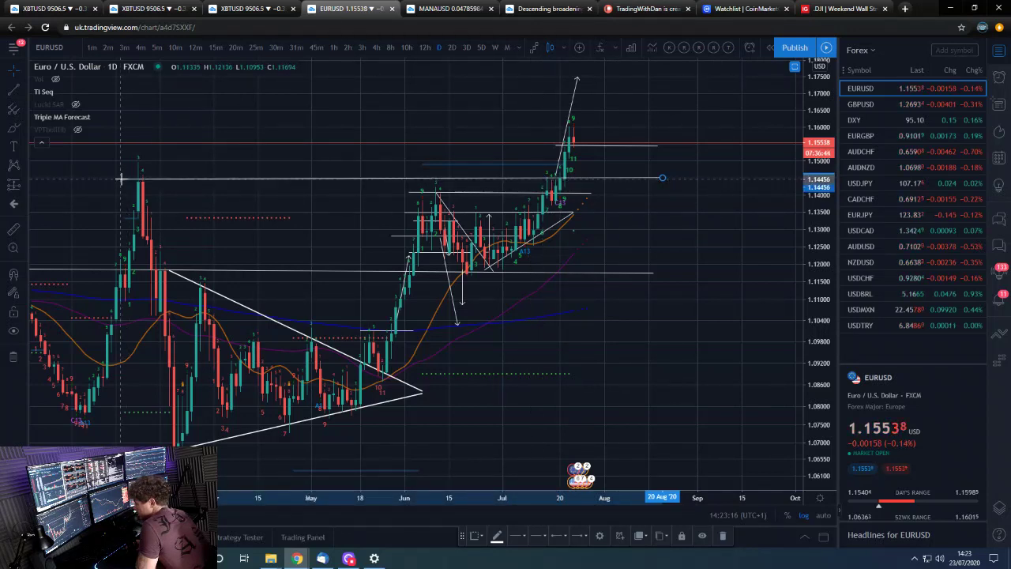
left_click(661, 217)
Draw a downward arrow from about 1.1532 on 27 Jul to about 1.1460 on 30 Jul 2020, below the new support line.
left_click(12, 90)
left_click(581, 146)
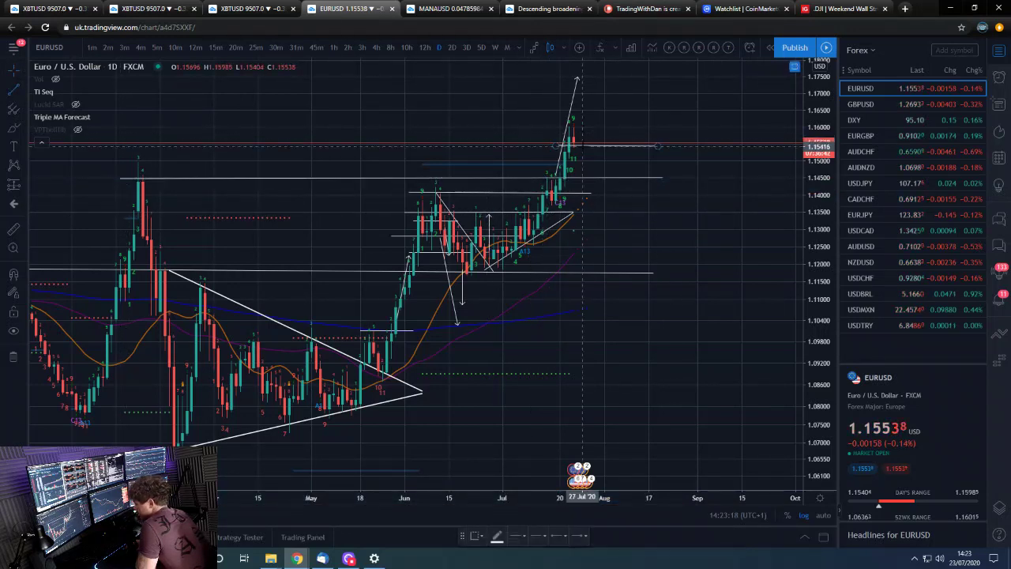
left_click(596, 172)
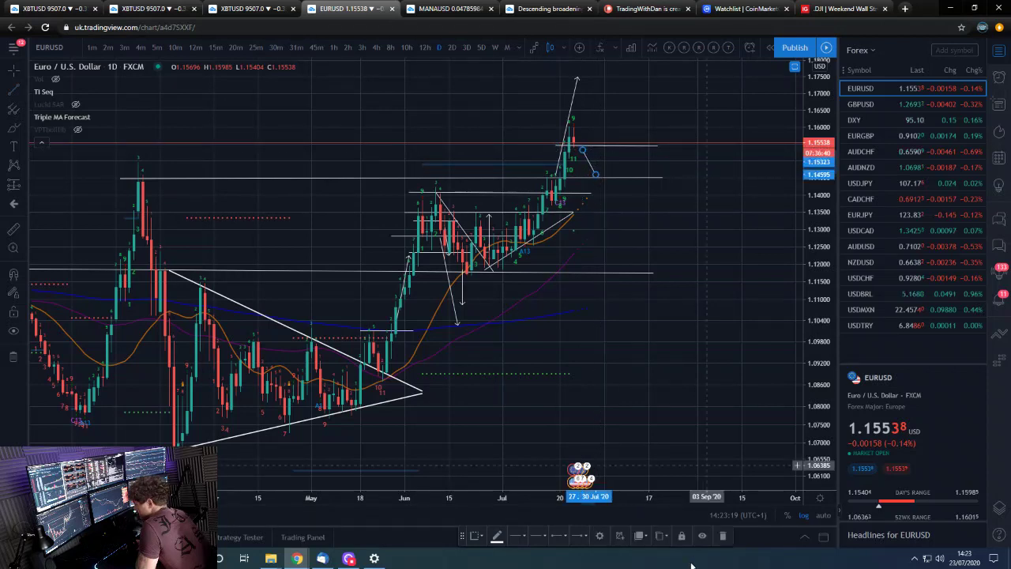
left_click(597, 515)
left_click(690, 321)
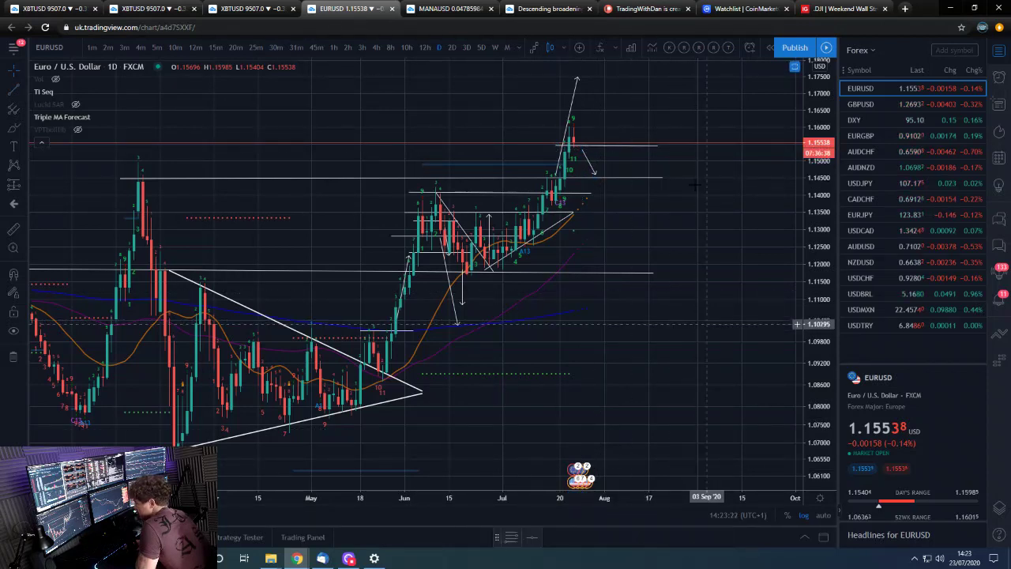
Examine EURUSD on the 12-hour and 4-hour timeframes, covering the latest candles and the trend since June.
scroll(687, 178, "up", 2)
left_click(424, 47)
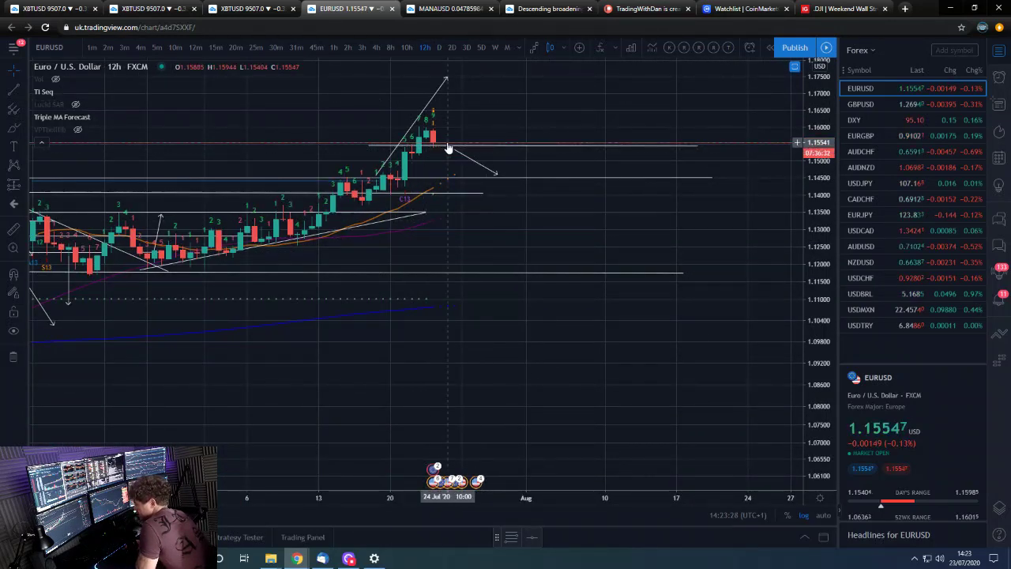
left_click(376, 47)
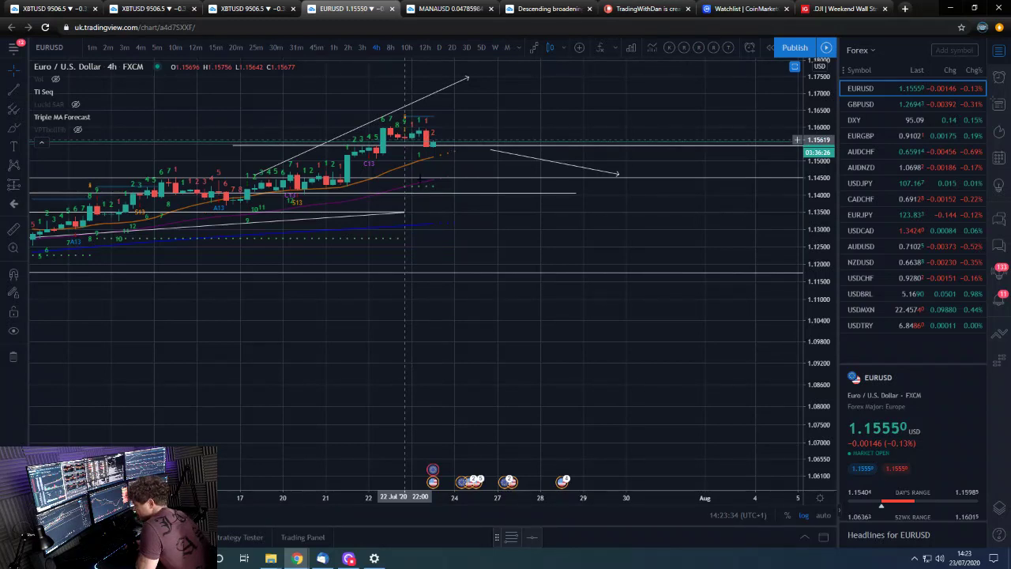
left_click_drag(404, 139, 521, 147)
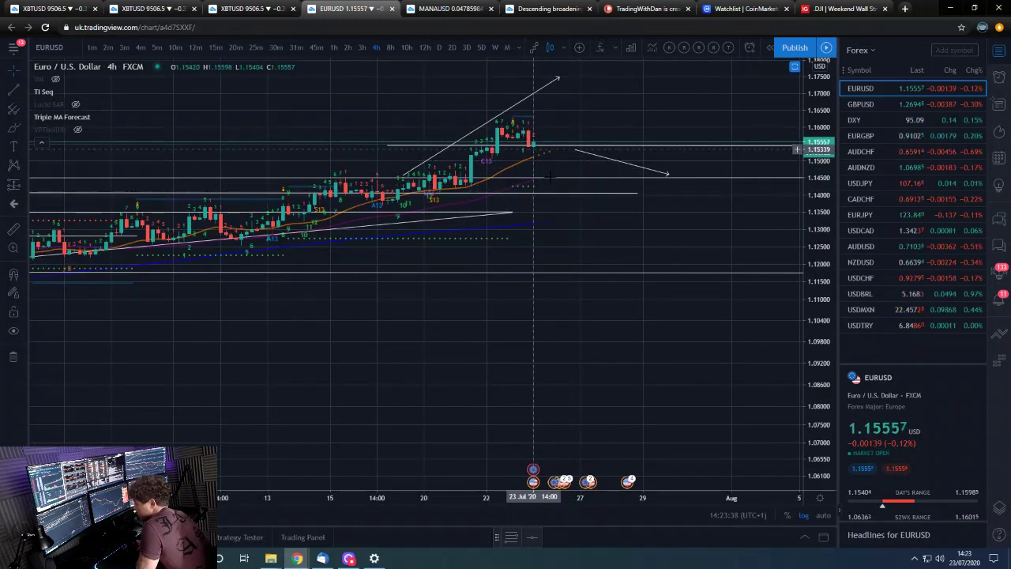
left_click_drag(555, 151, 635, 171)
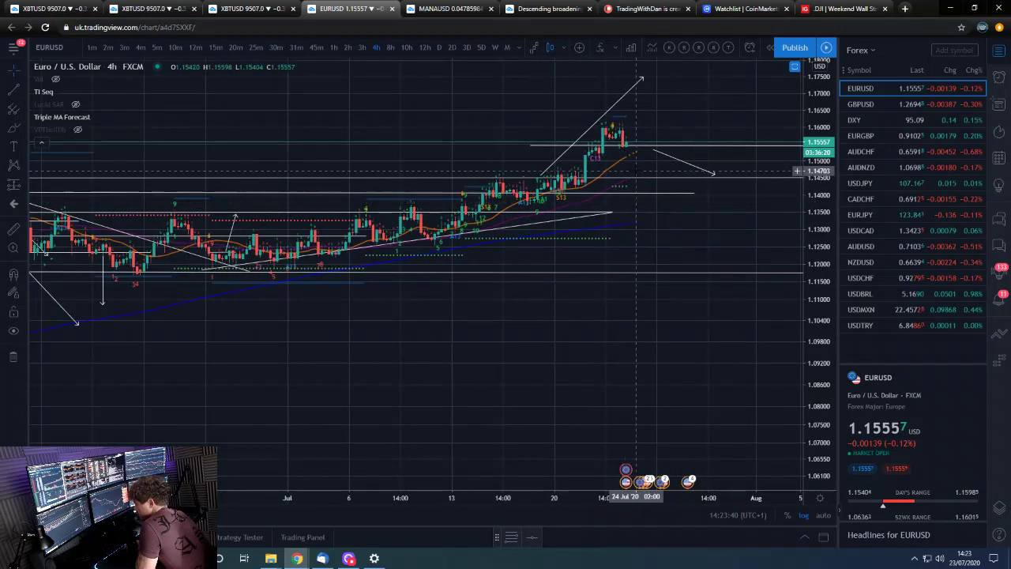
scroll(632, 171, "down", 3)
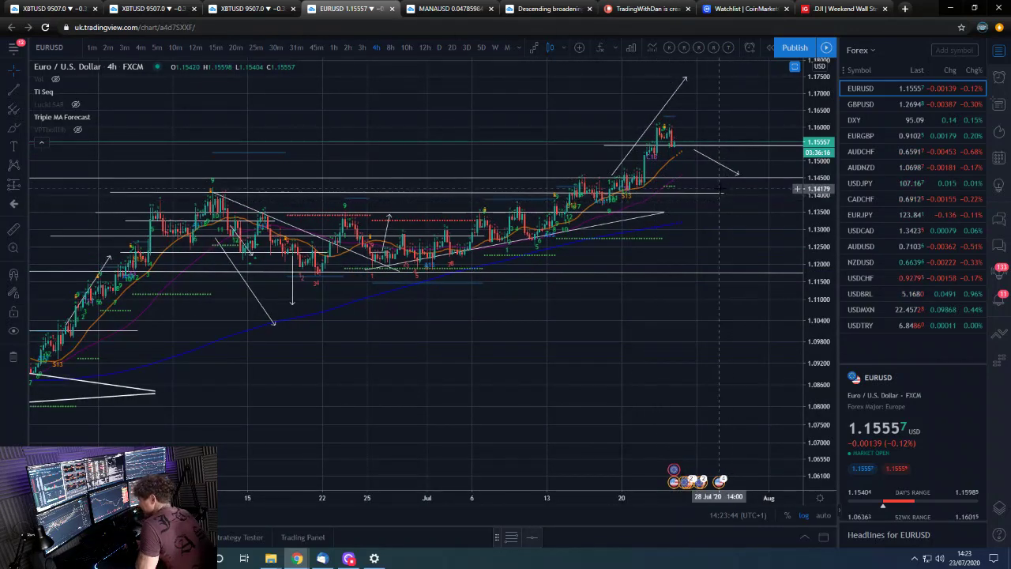
scroll(719, 188, "down", 2)
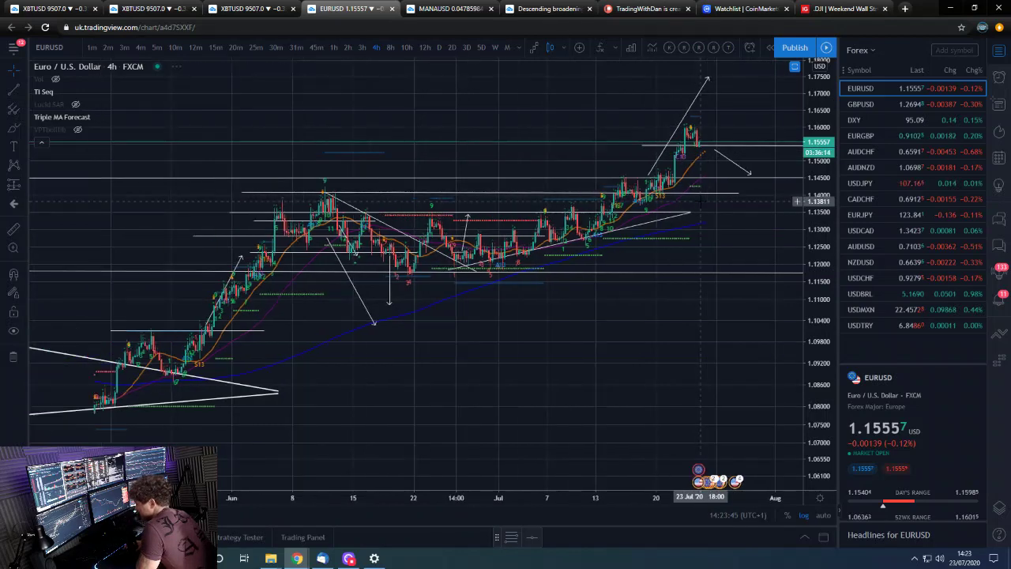
Open the GBPUSD chart on the daily timeframe and examine recent price action against its drawn levels.
left_click(861, 104)
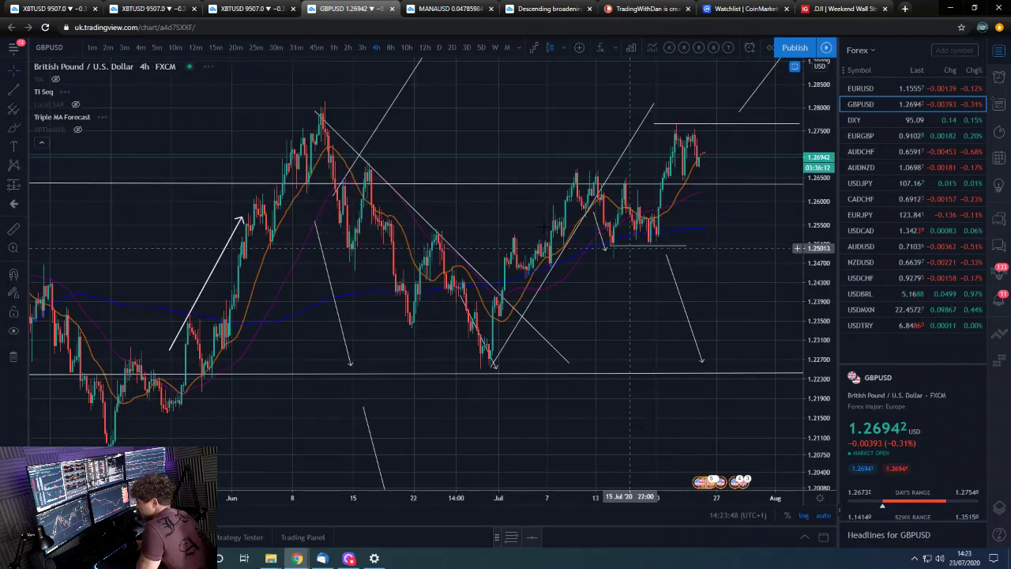
key("d")
key("Return")
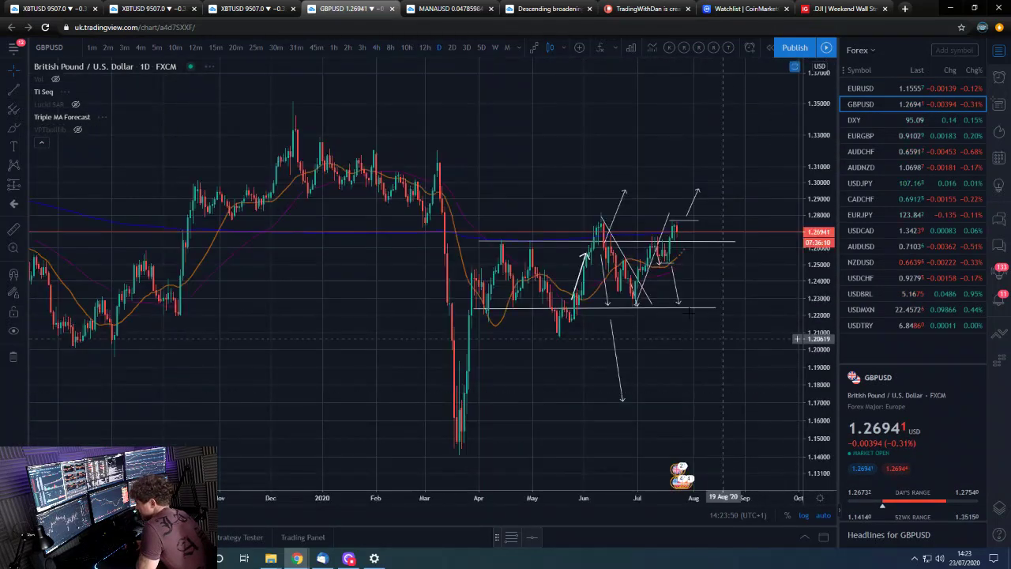
scroll(690, 312, "up", 5)
scroll(689, 312, "down", 3)
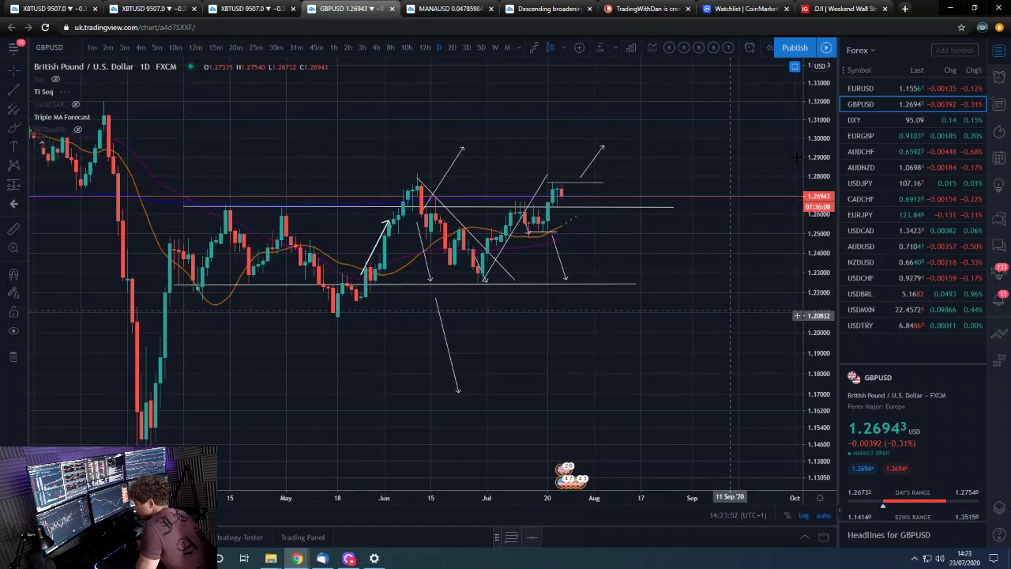
scroll(713, 281, "up", 3)
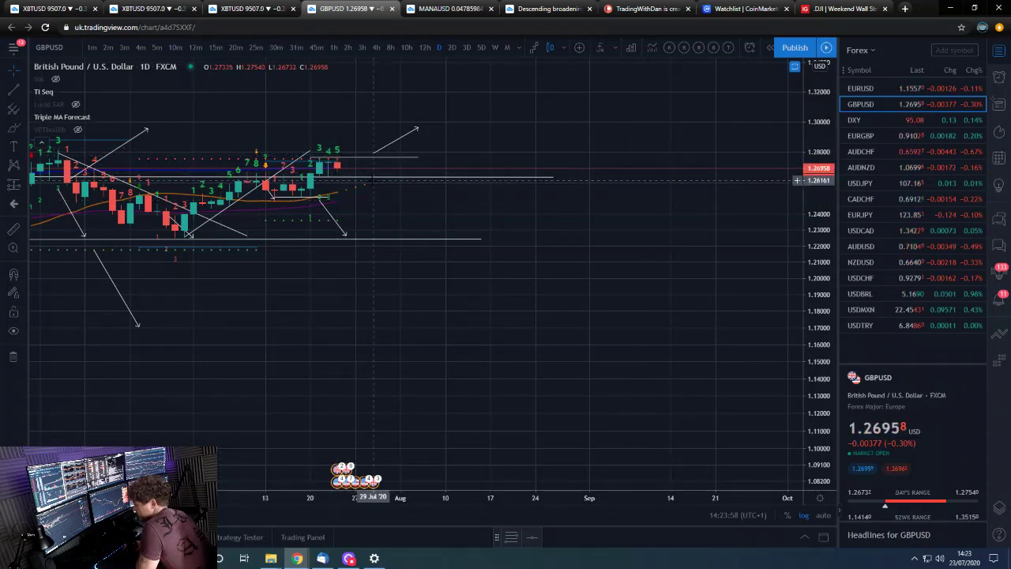
scroll(568, 138, "down", 10)
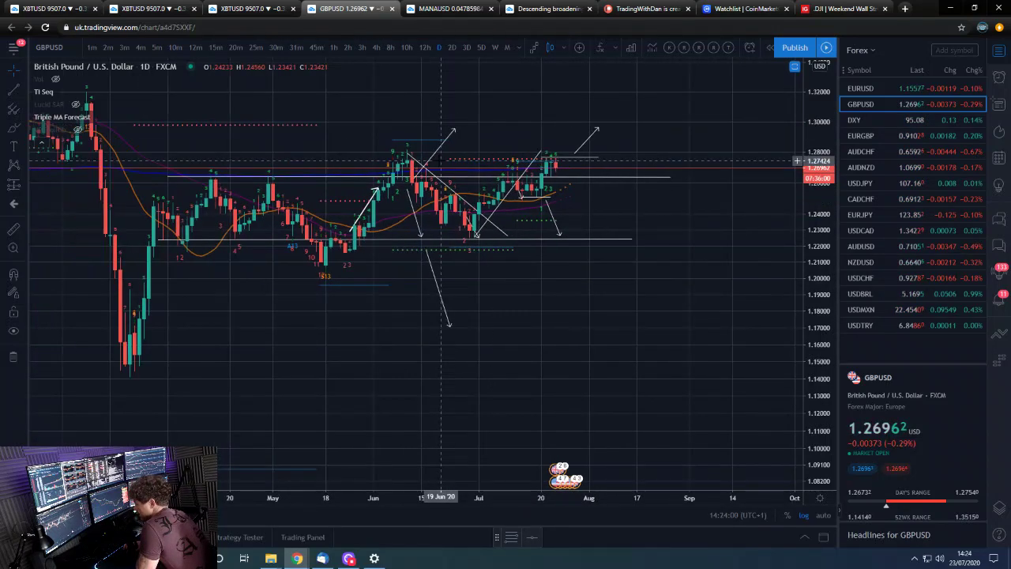
Compare GBPUSD on the 12-hour and daily timeframes, fitting the price range around the recent July highs.
left_click(425, 47)
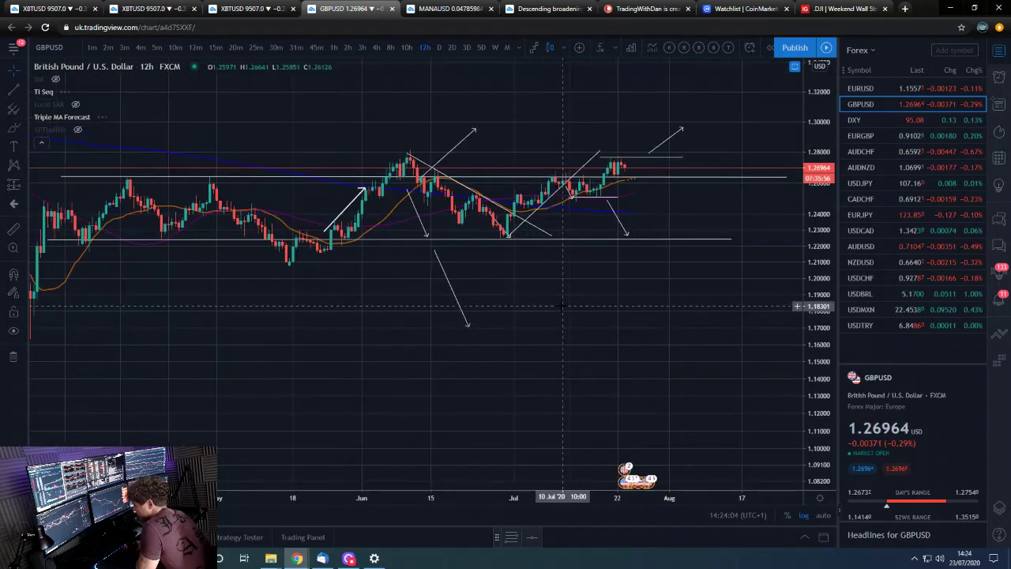
scroll(564, 304, "up", 4)
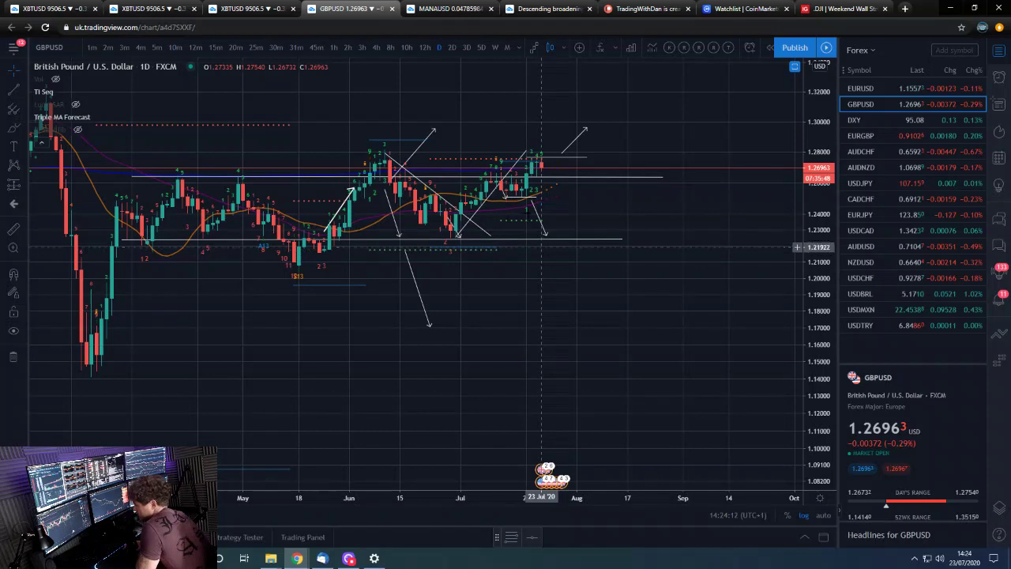
left_click_drag(823, 257, 792, 47)
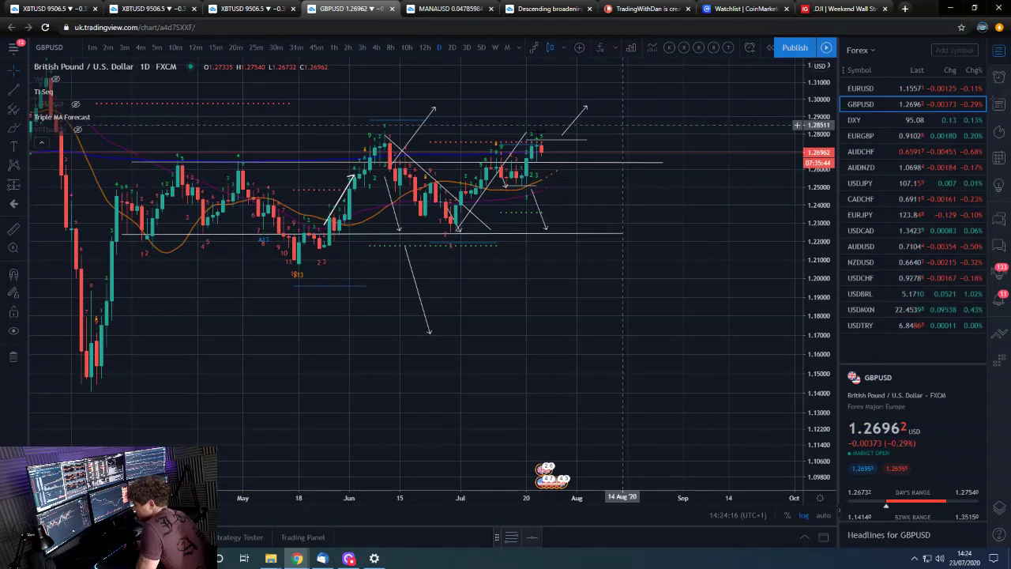
left_click_drag(568, 184, 558, 224)
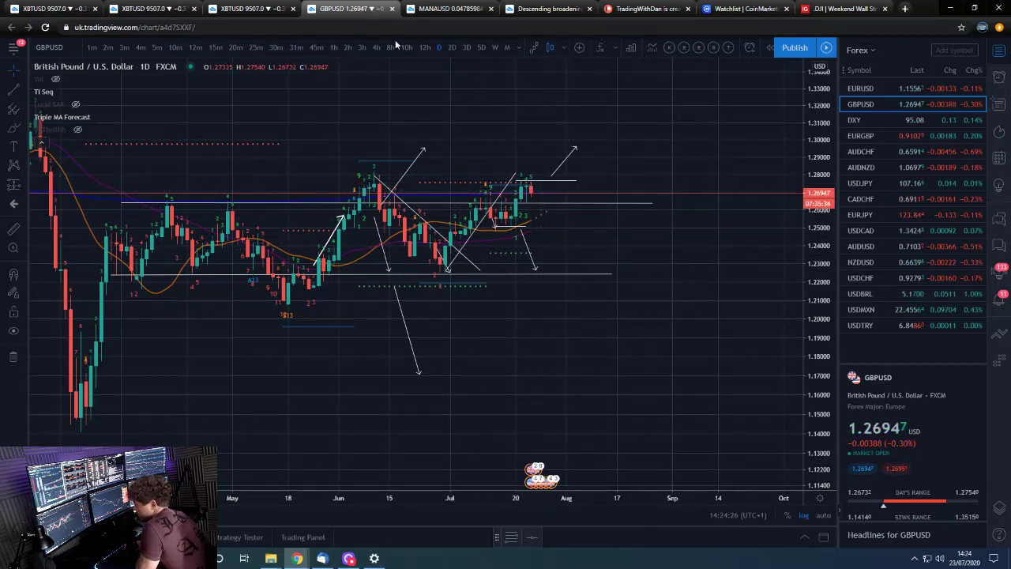
View GBPUSD on the 12-hour and 4-hour timeframes and inspect the latest candles below the July resistance line.
left_click(425, 48)
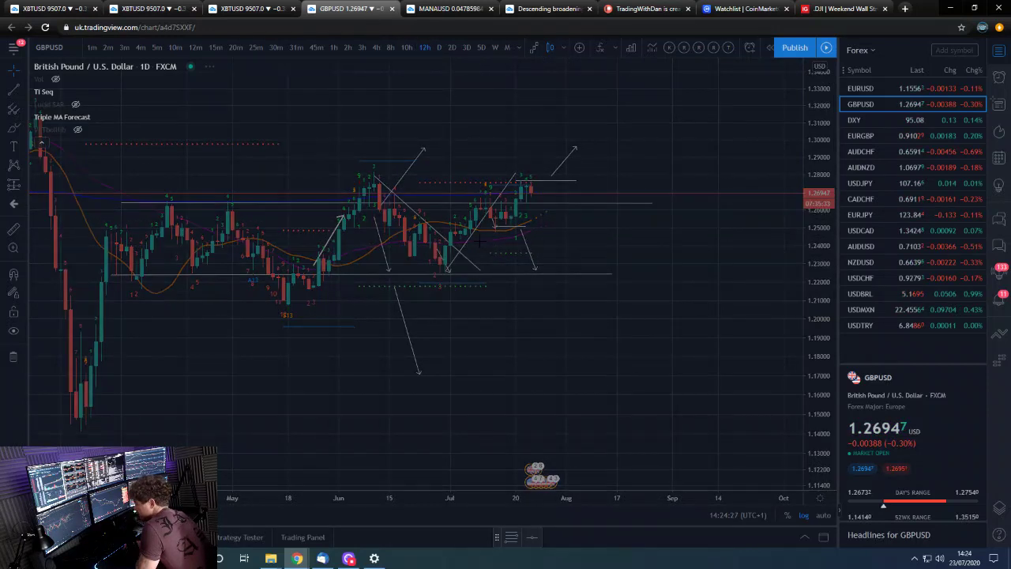
left_click(376, 48)
left_click_drag(503, 308, 590, 308)
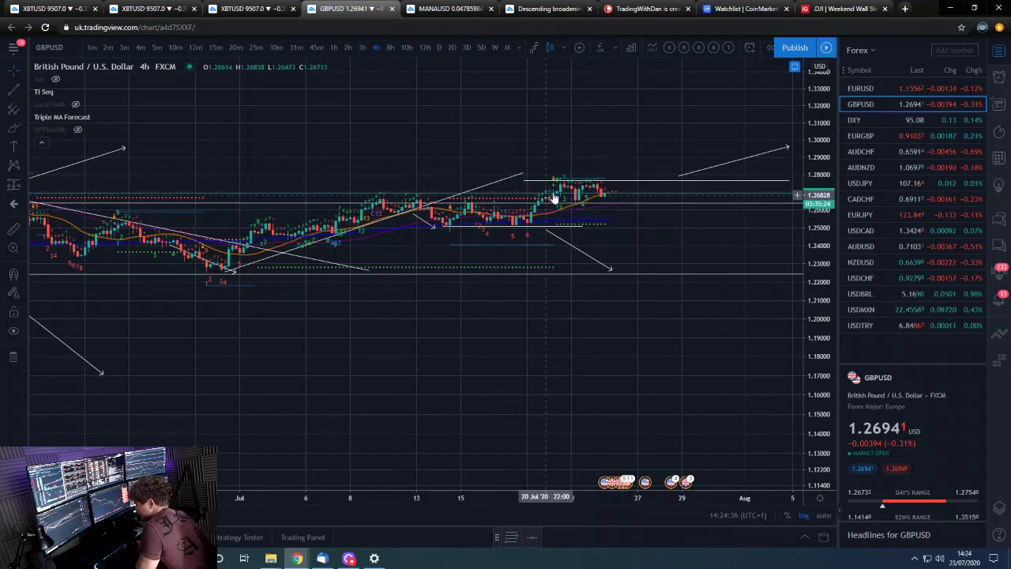
Open the DXY chart on the 4-hour timeframe and examine the July decline towards the lowest support line.
left_click(855, 120)
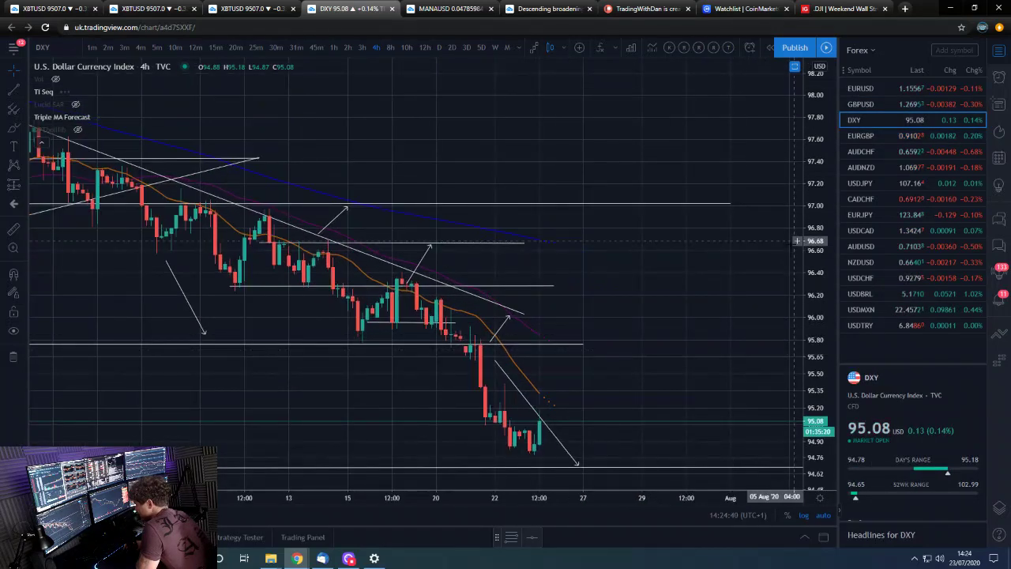
left_click_drag(697, 342, 698, 207)
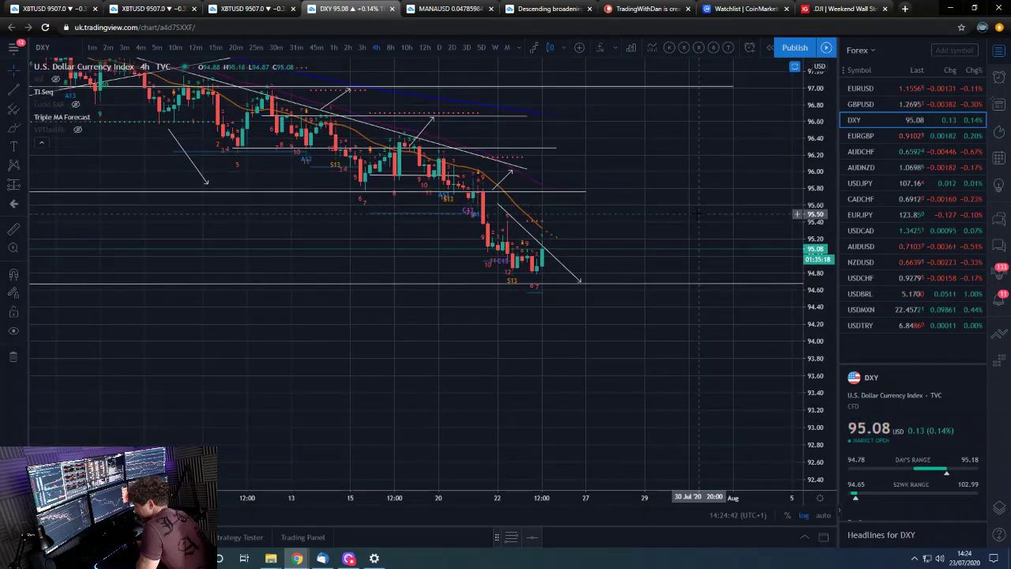
scroll(699, 215, "up", 2)
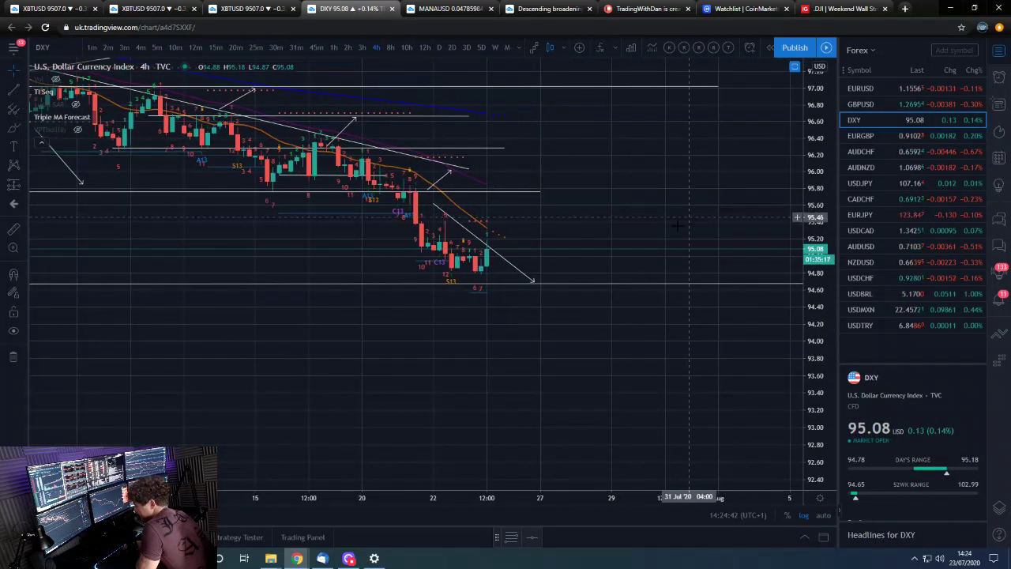
View DXY on the daily timeframe, fitting the price range around the June and July candles.
left_click(439, 47)
scroll(600, 286, "up", 2)
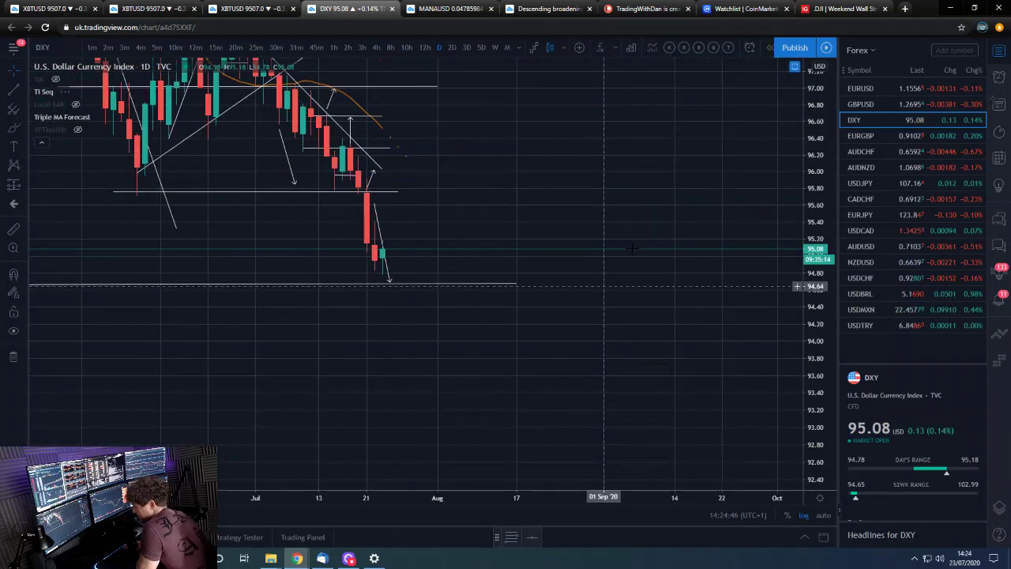
left_click_drag(597, 235, 665, 250)
scroll(665, 250, "up", 2)
left_click_drag(501, 217, 646, 284)
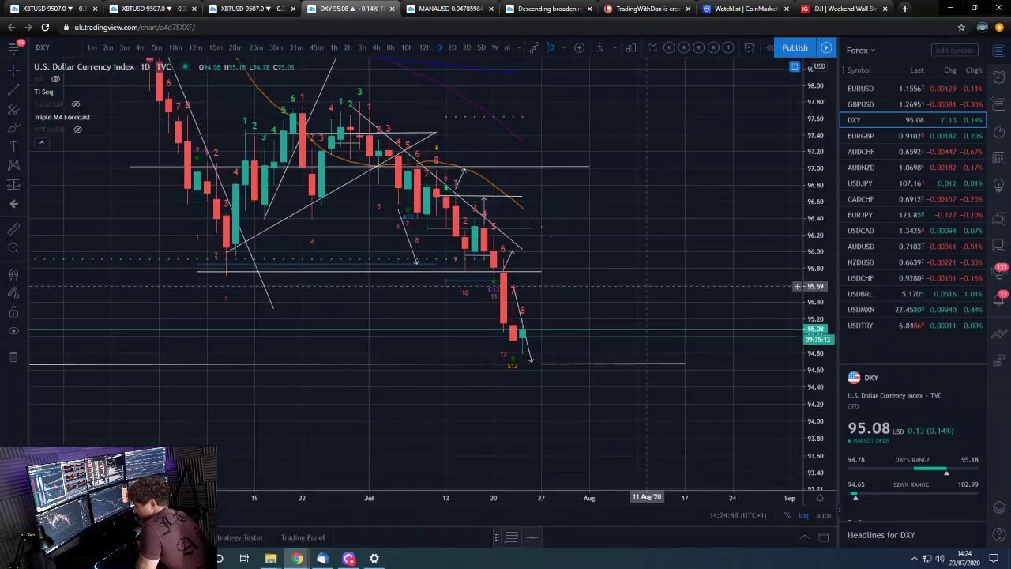
scroll(681, 274, "up", 3)
left_click_drag(814, 207, 814, 261)
left_click_drag(558, 201, 558, 184)
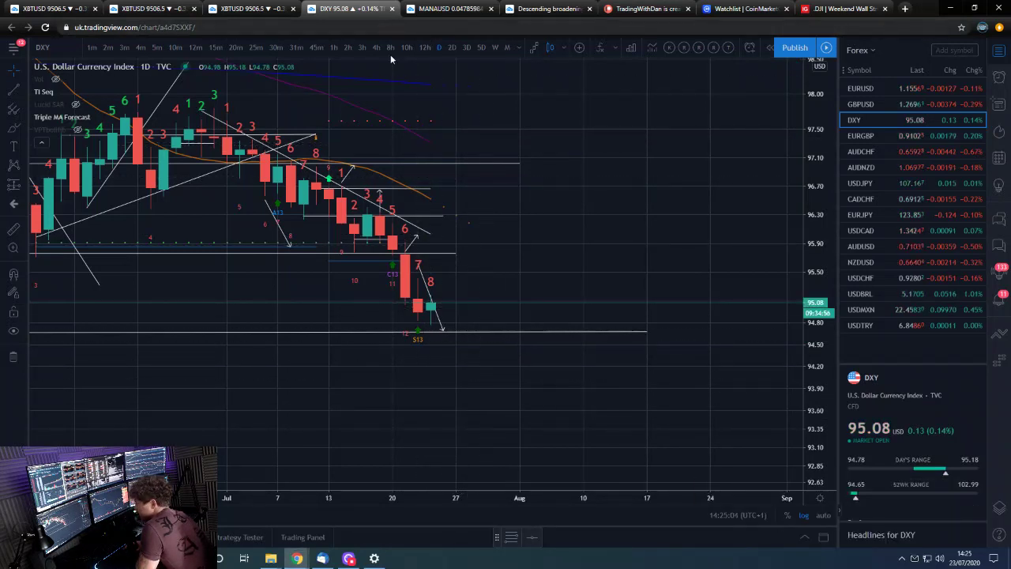
Examine DXY on the 12-hour and 4-hour timeframes, covering the latest candles and the mid-July downtrend.
left_click(424, 49)
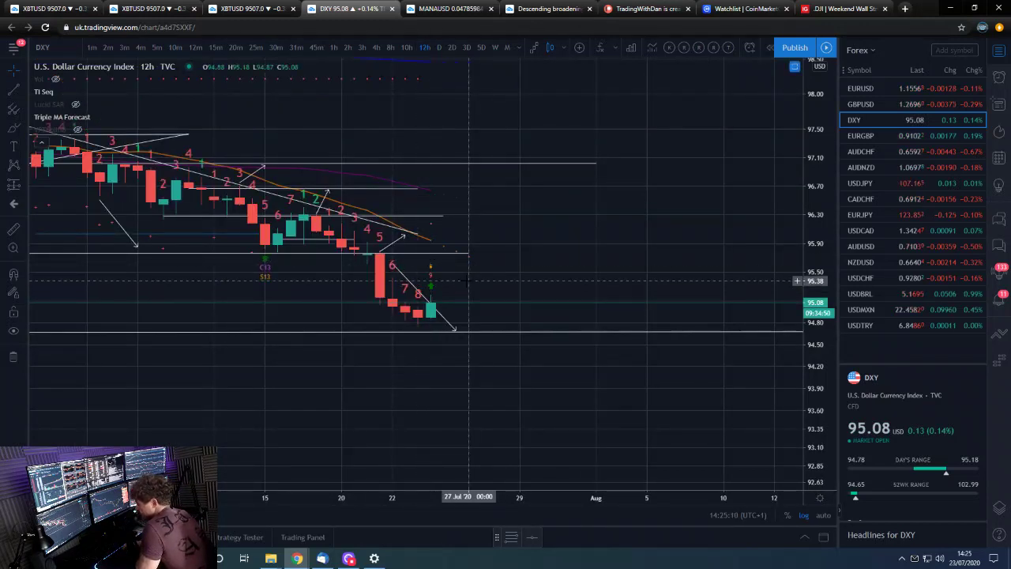
left_click(378, 49)
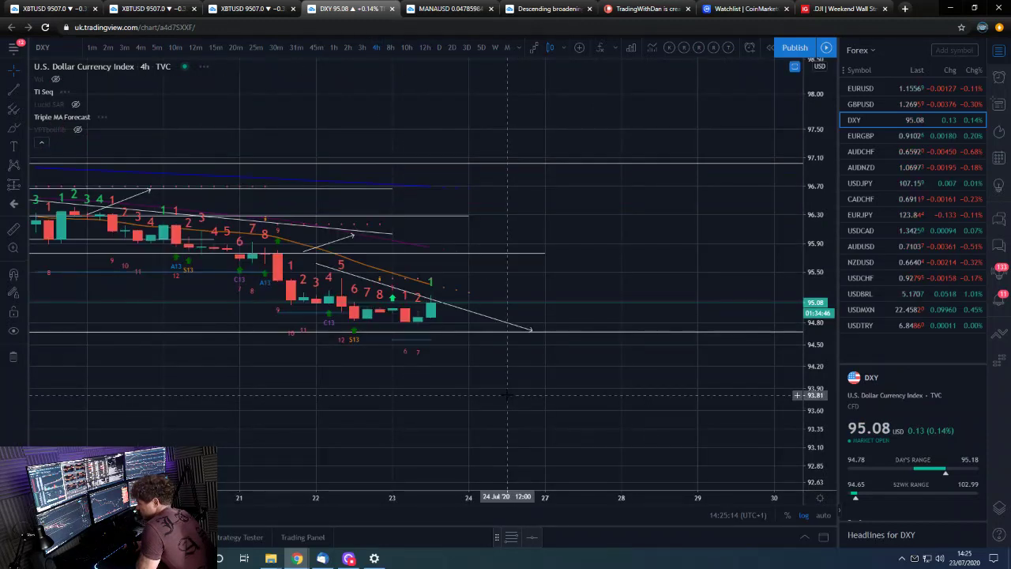
scroll(404, 308, "down", 5)
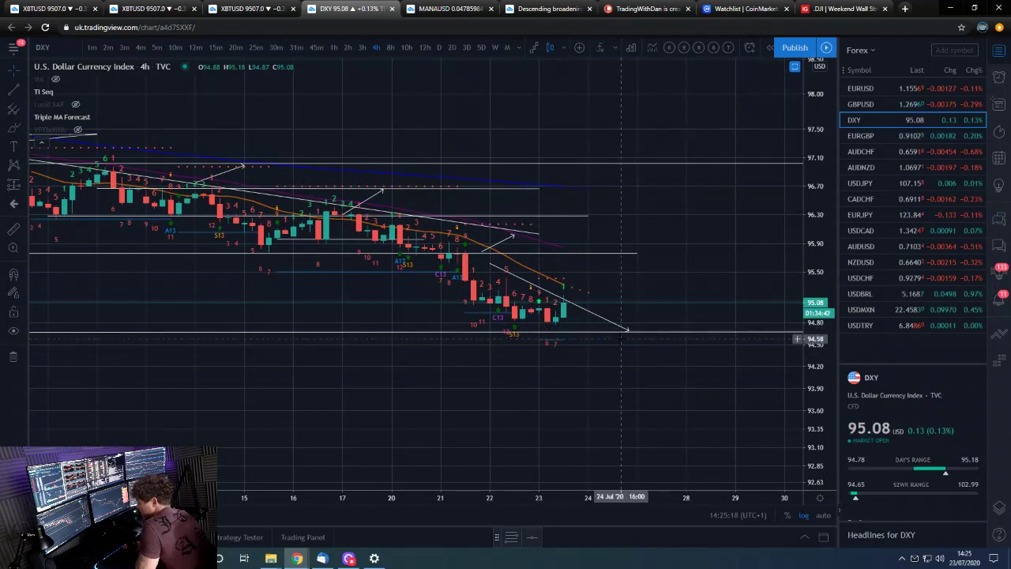
scroll(612, 381, "down", 3)
scroll(612, 380, "up", 2)
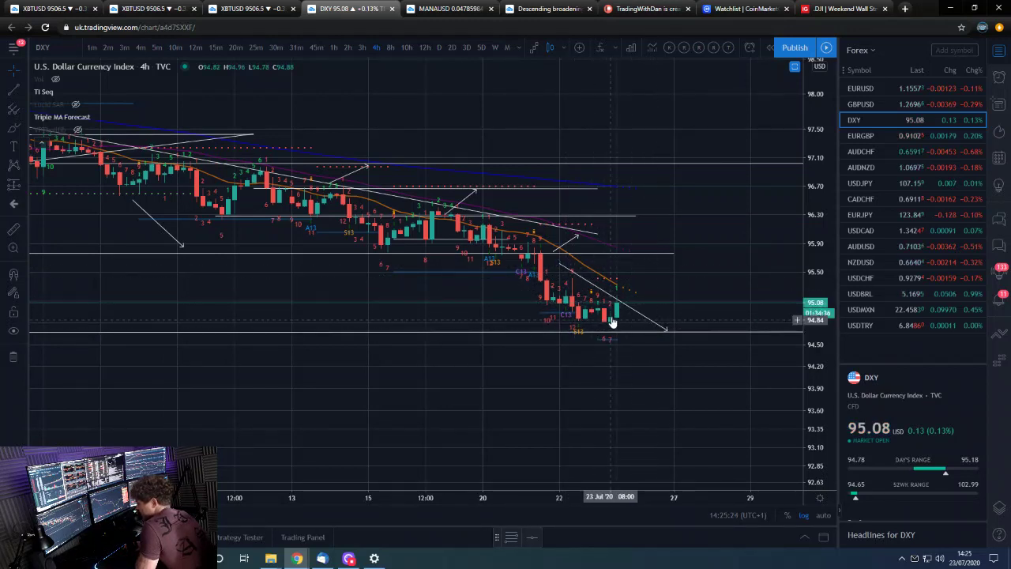
Return DXY to the daily timeframe and inspect the latest candles above the lowest support line.
left_click(440, 48)
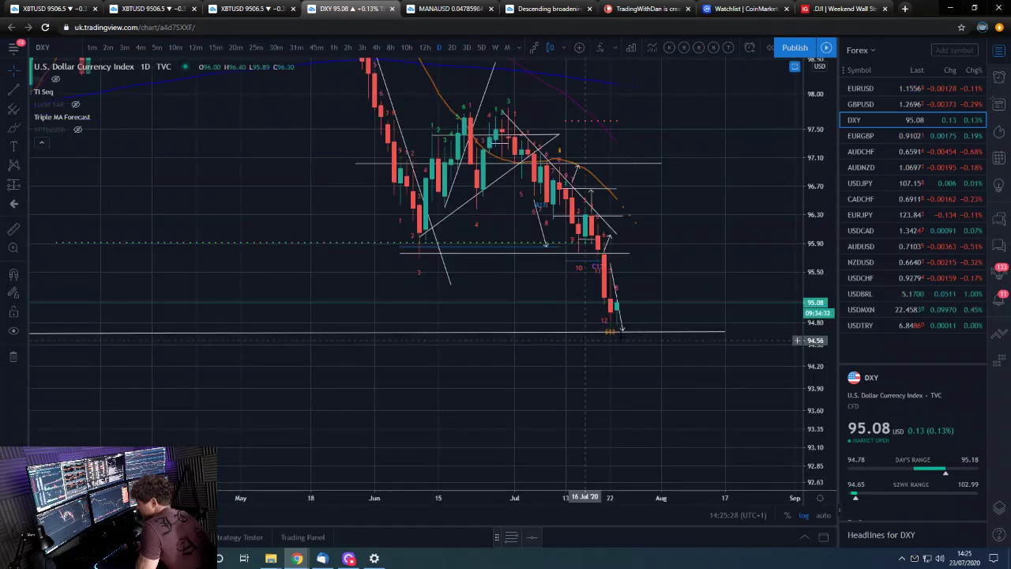
scroll(604, 337, "up", 2)
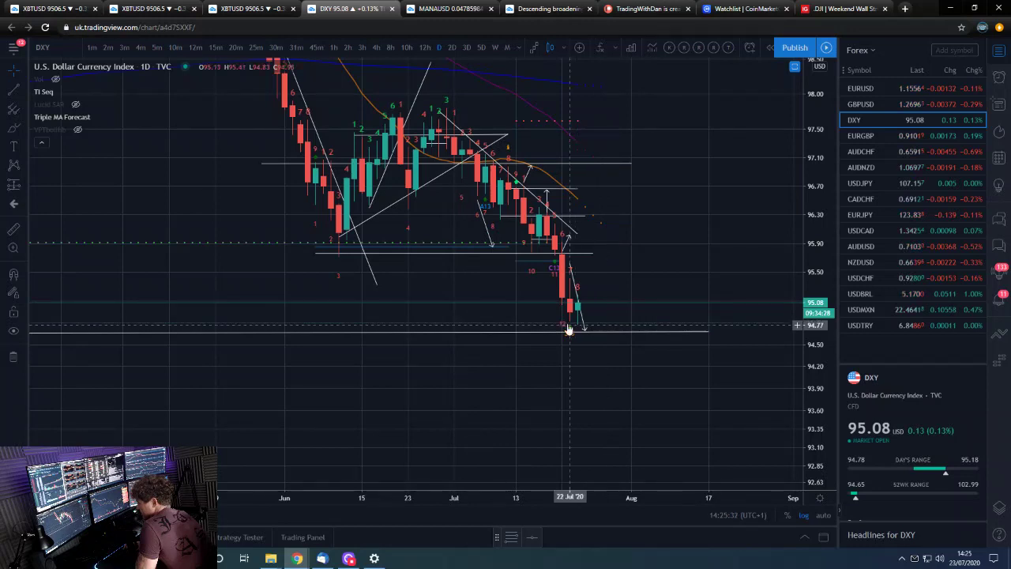
scroll(567, 330, "up", 1)
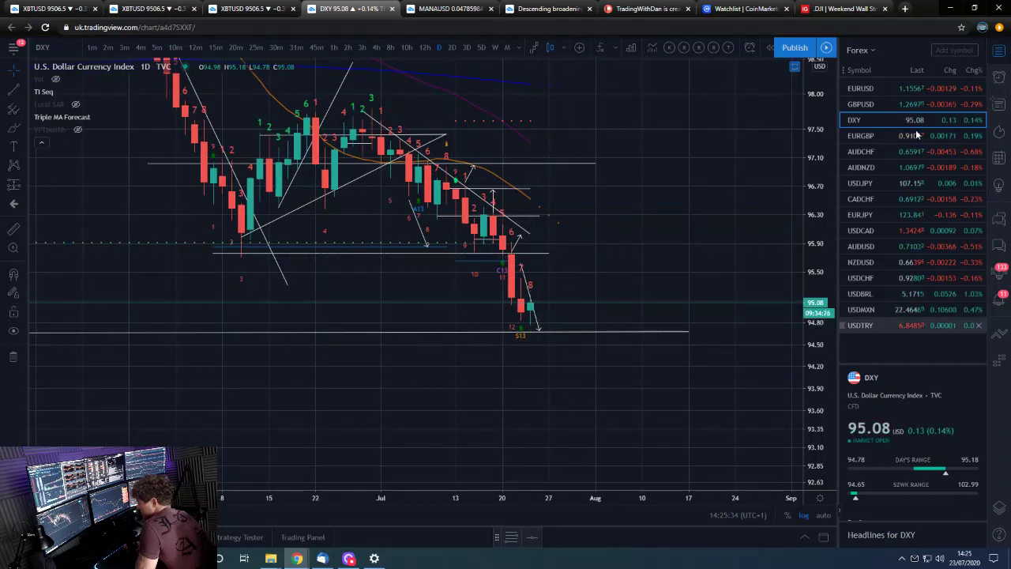
Open the EURGBP chart and compare its recent highs on the daily, 12-hour and 4-hour timeframes.
left_click(885, 137)
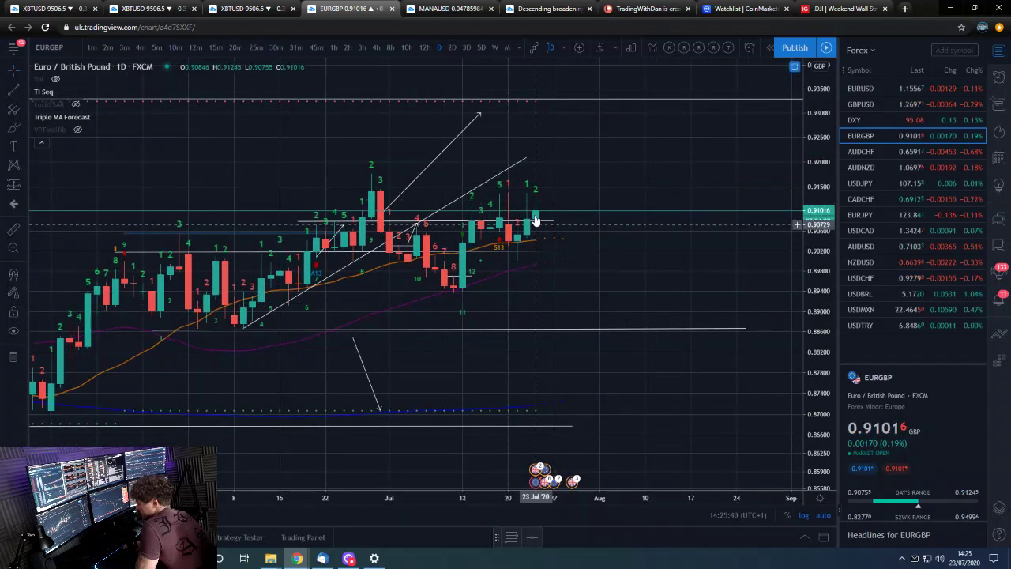
left_click(425, 48)
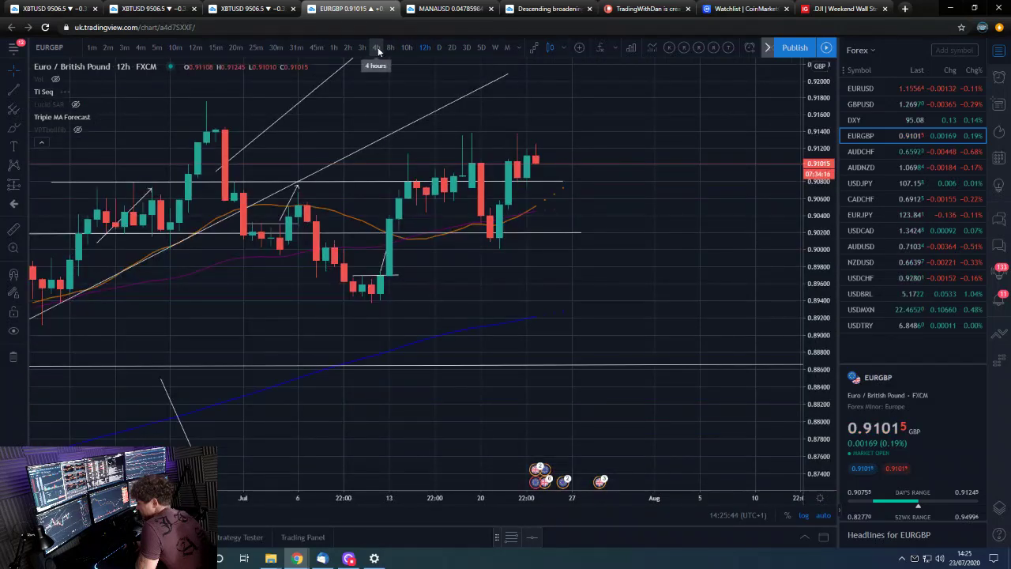
left_click(377, 47)
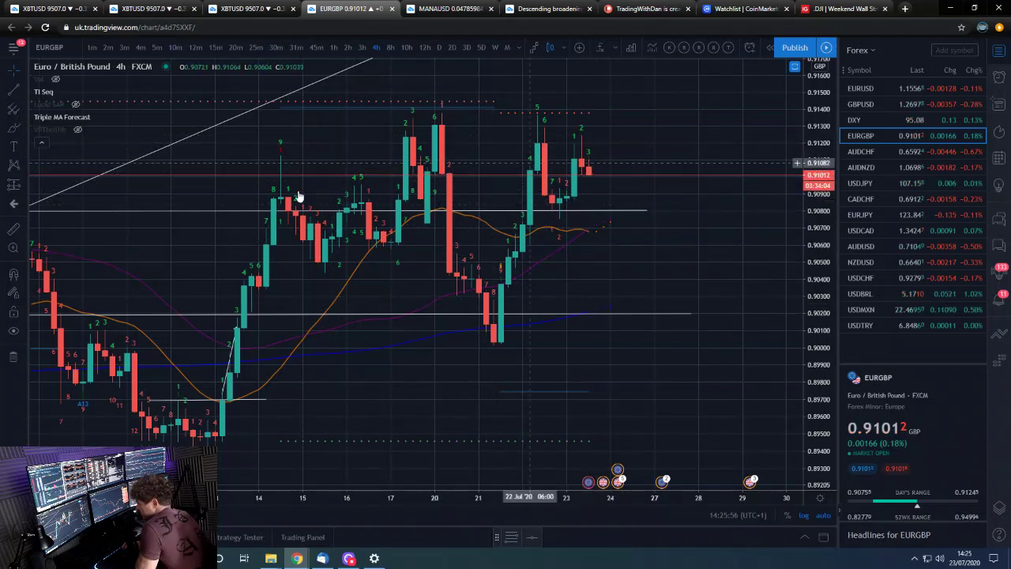
scroll(745, 250, "down", 5)
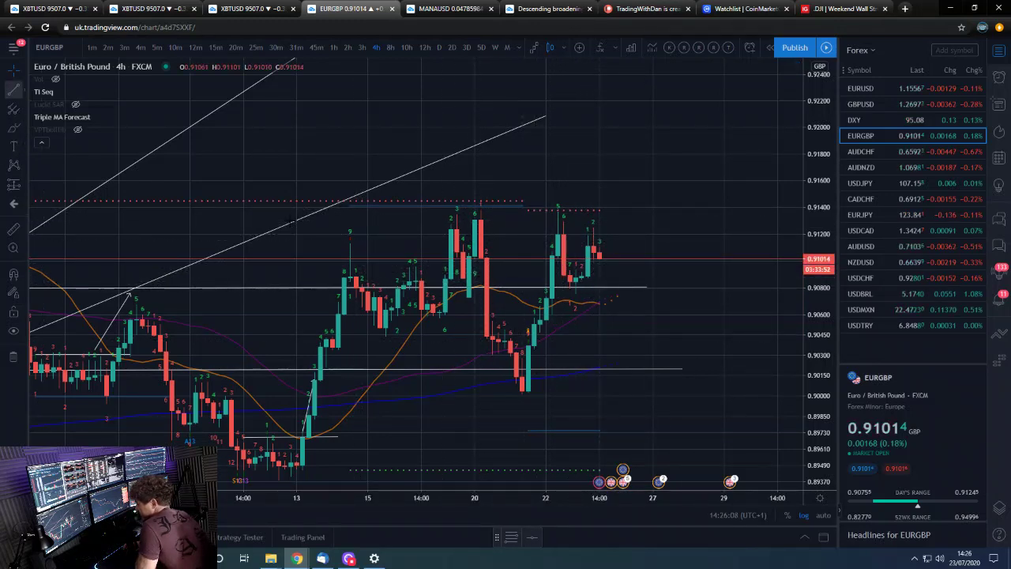
Draw a near-horizontal resistance trend line at about 0.9131 along EURGBP's recent highs, from 16 July to 30 July.
left_click(427, 219)
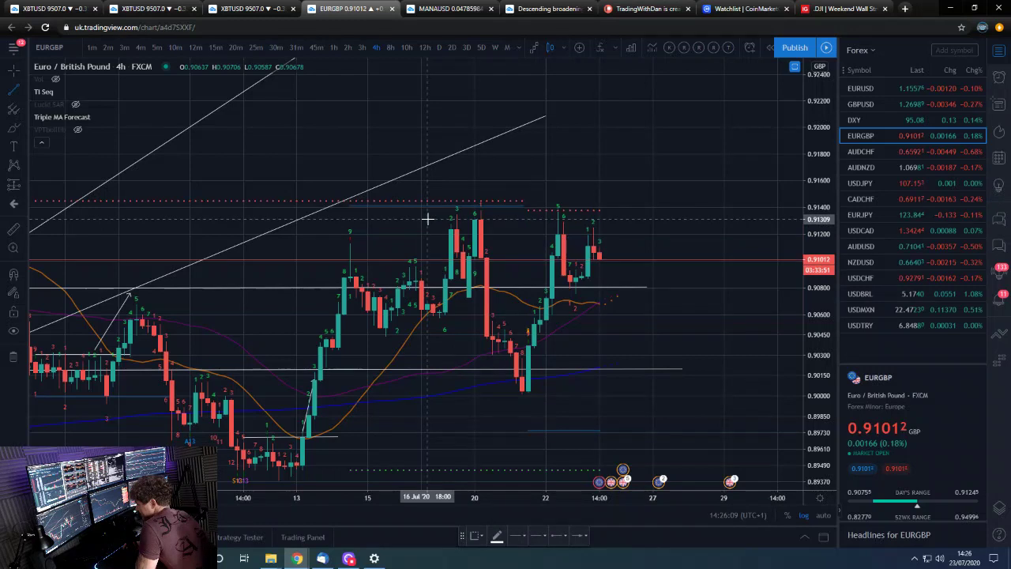
left_click(765, 218)
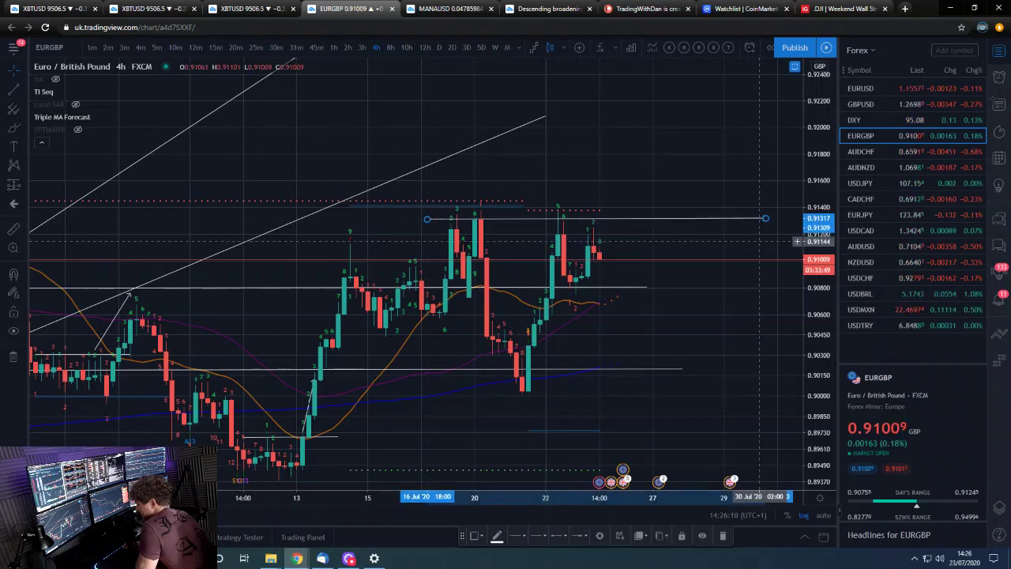
left_click(580, 537)
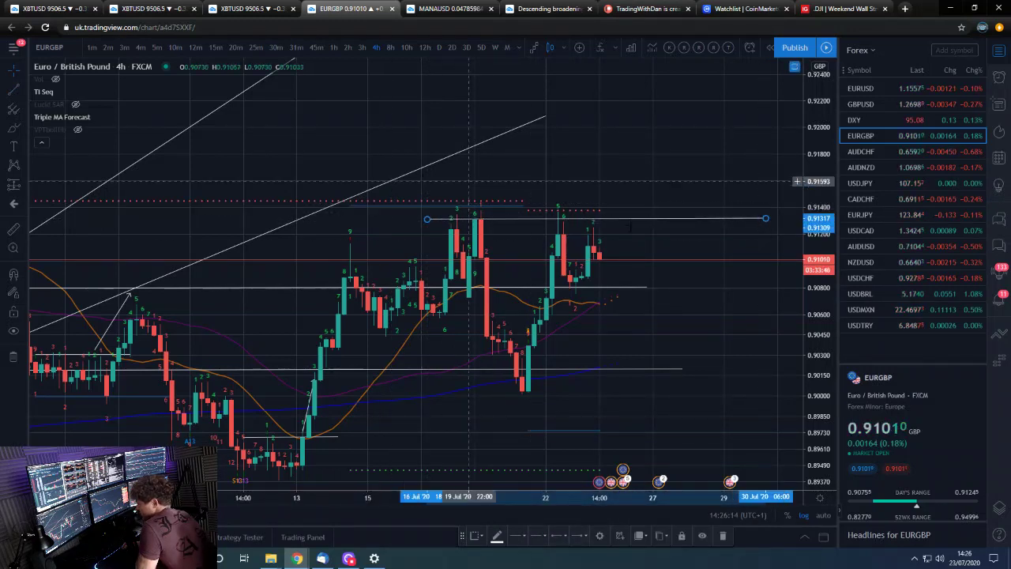
Draw an upward arrow above the new resistance line, from 0.9140 on 24 July to about 0.9241 on 28 July.
scroll(629, 207, "down", 3)
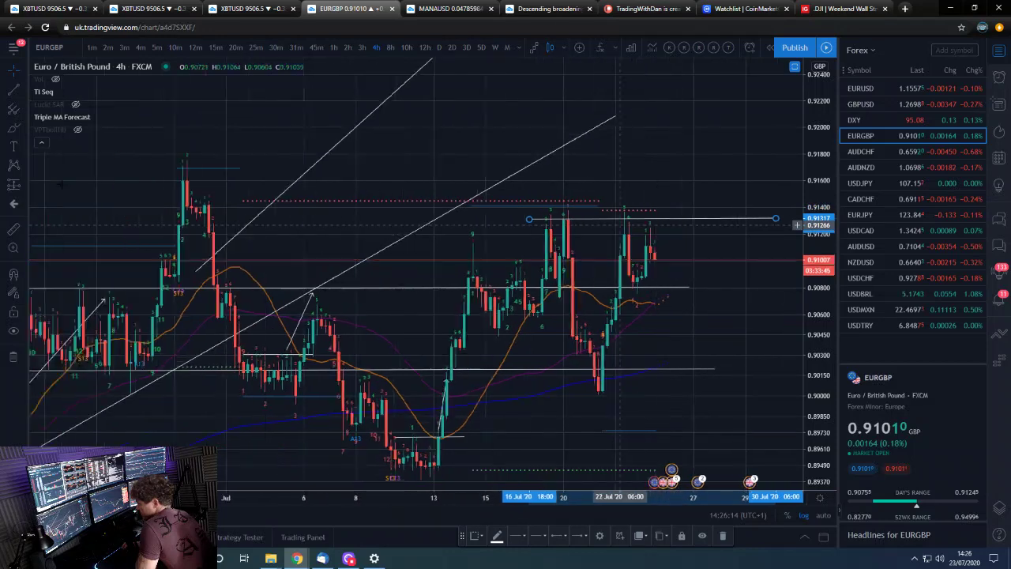
left_click(676, 207)
left_click(740, 73)
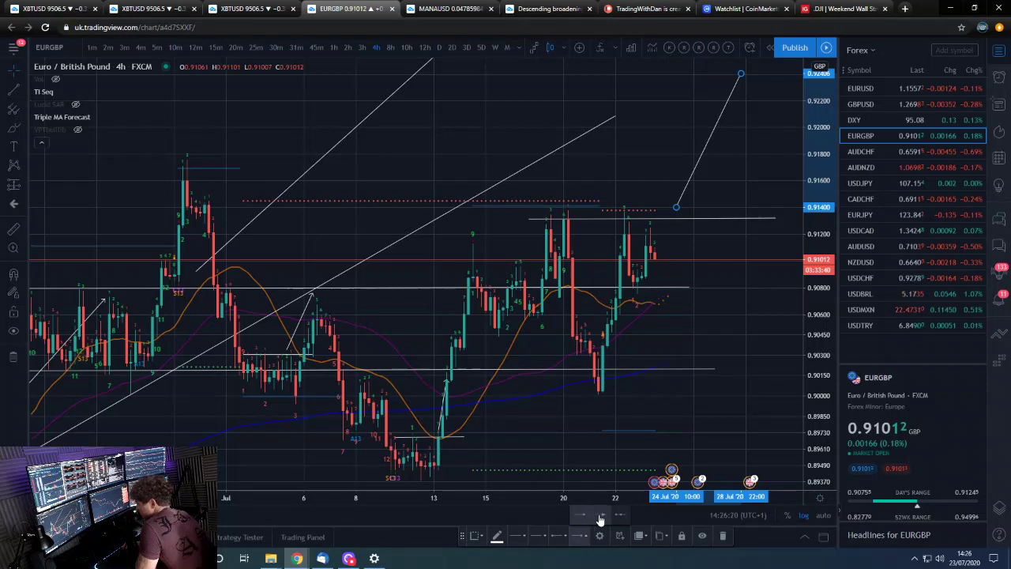
left_click(600, 518)
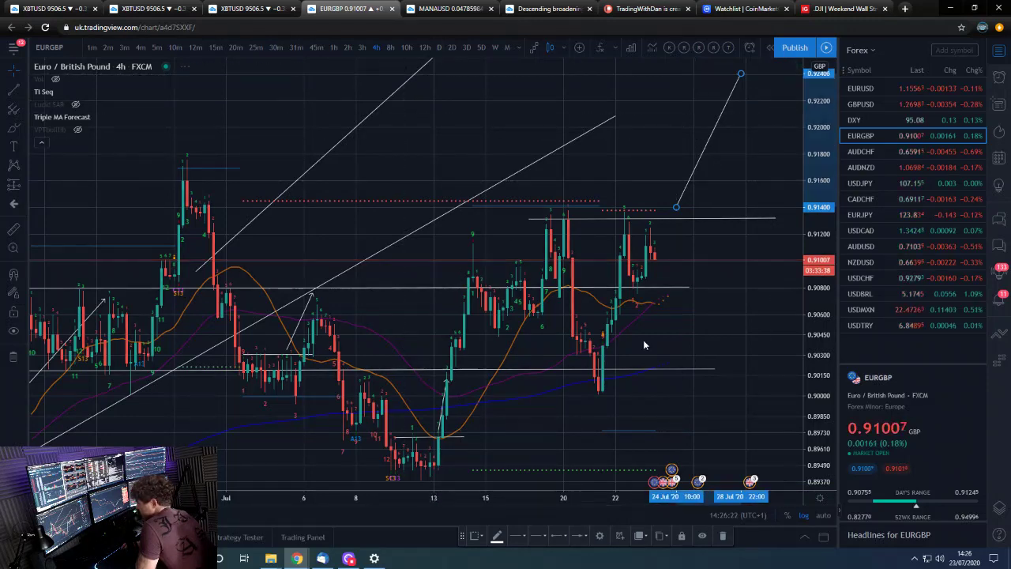
On the daily EURGBP chart, extend the new resistance line to 31 July and move the upward arrow's tip to about 0.9233 on 31 July.
scroll(641, 334, "up", 5)
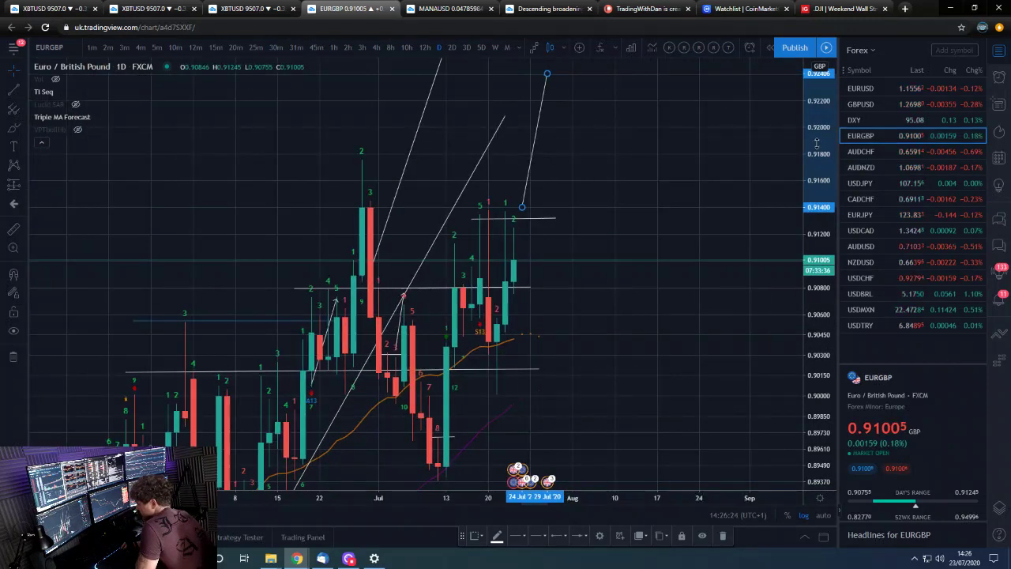
left_click_drag(816, 143, 824, 282)
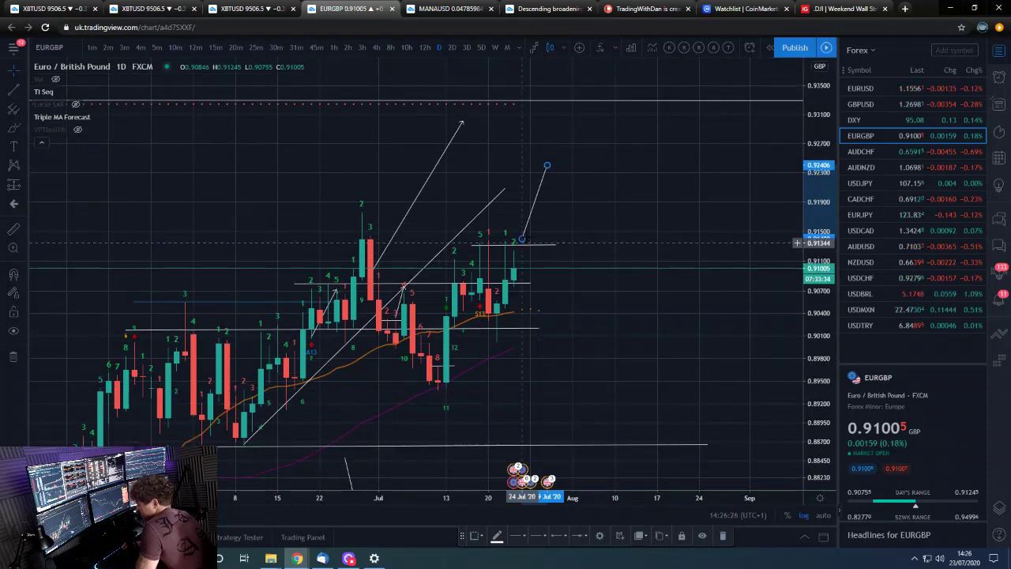
left_click_drag(556, 245, 561, 247)
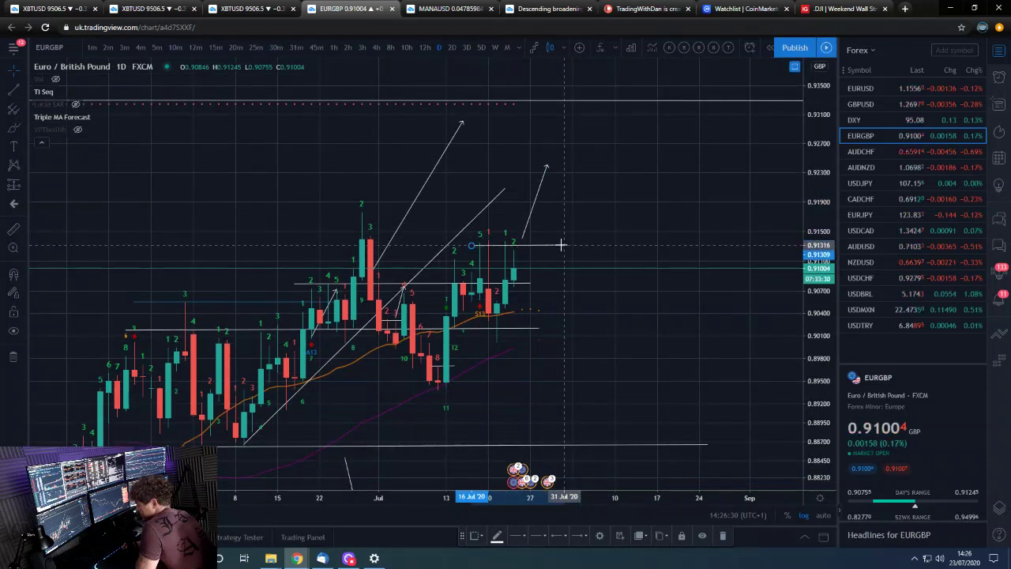
left_click(462, 283)
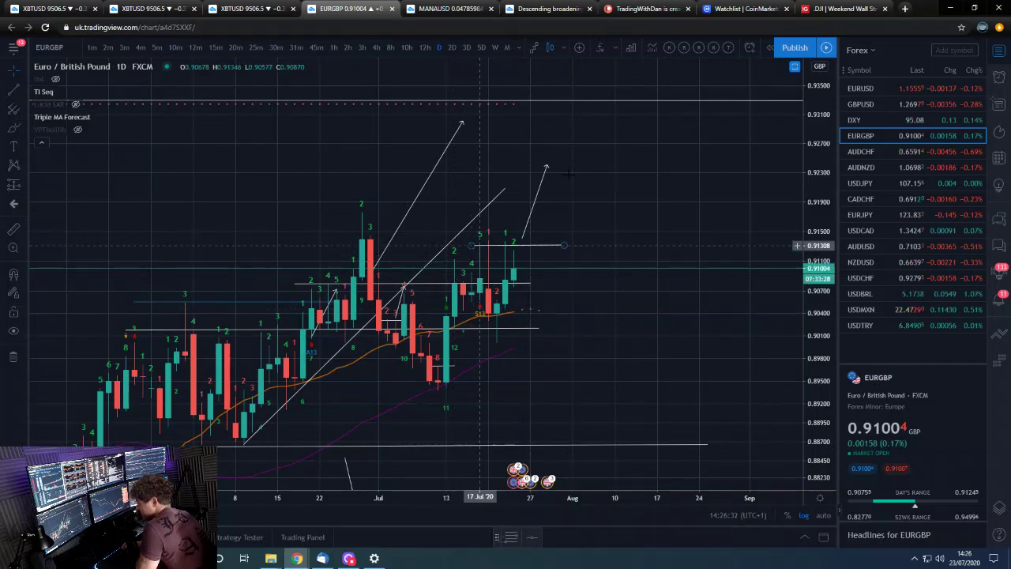
left_click_drag(546, 166, 564, 170)
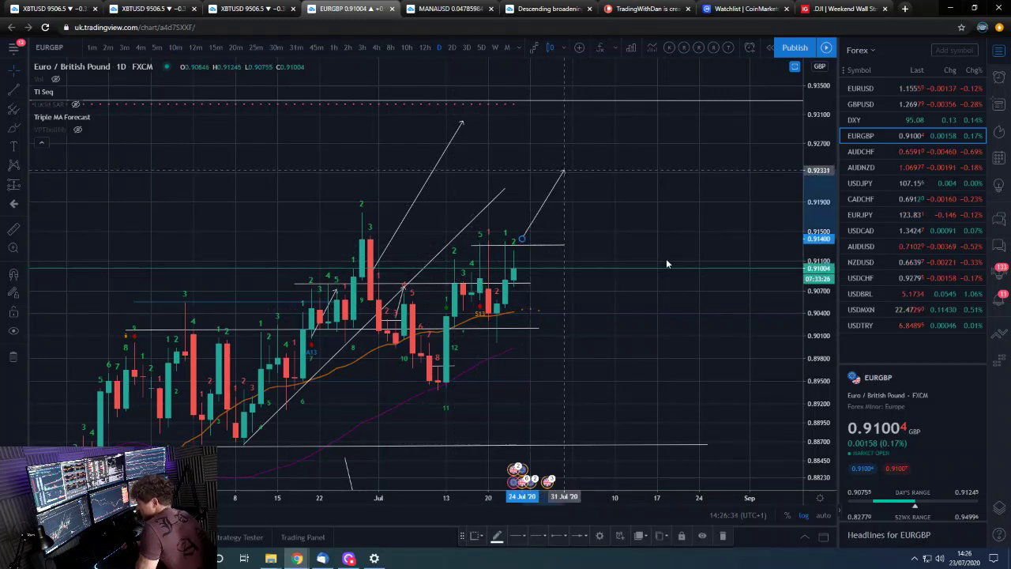
Open the AUDCHF chart on the daily timeframe and examine price action since May against its drawn levels.
key("space")
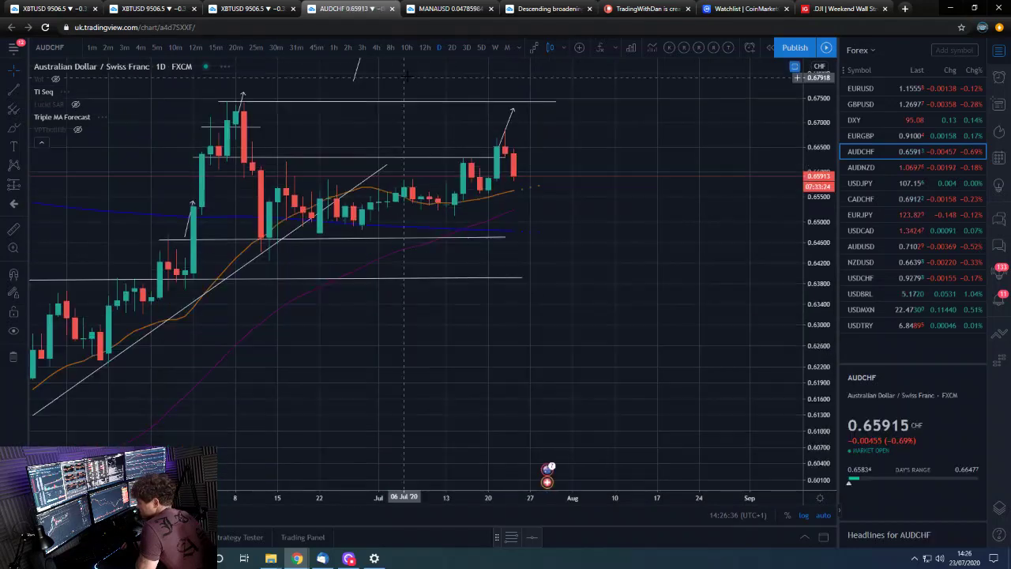
scroll(584, 316, "down", 3)
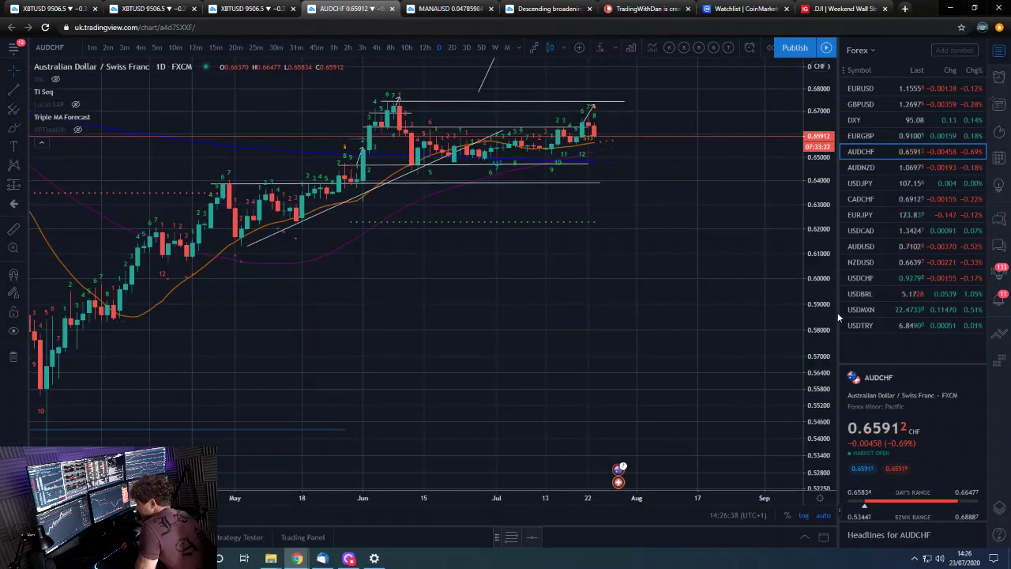
scroll(717, 260, "up", 4)
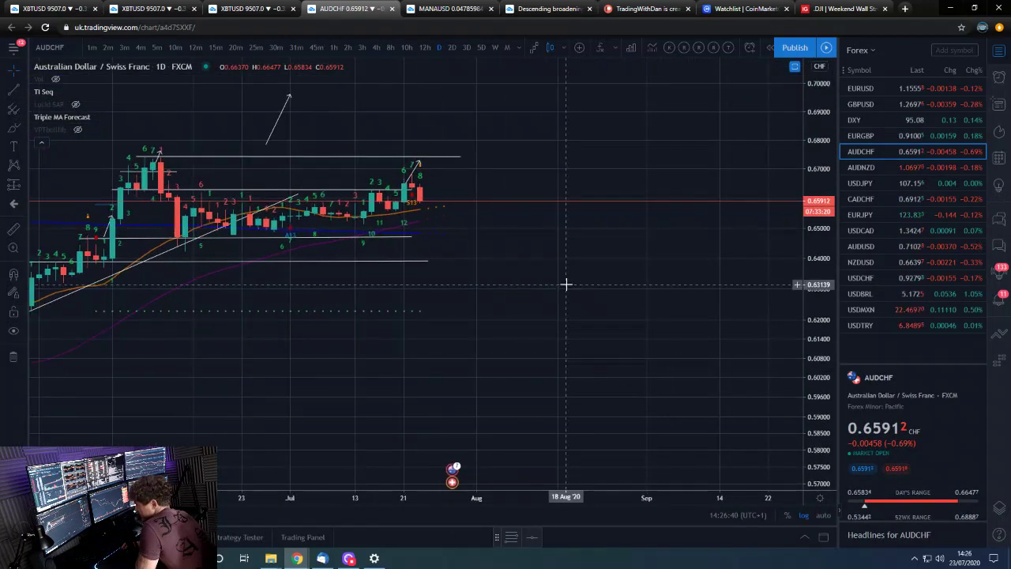
left_click_drag(479, 279, 591, 254)
scroll(546, 161, "up", 1)
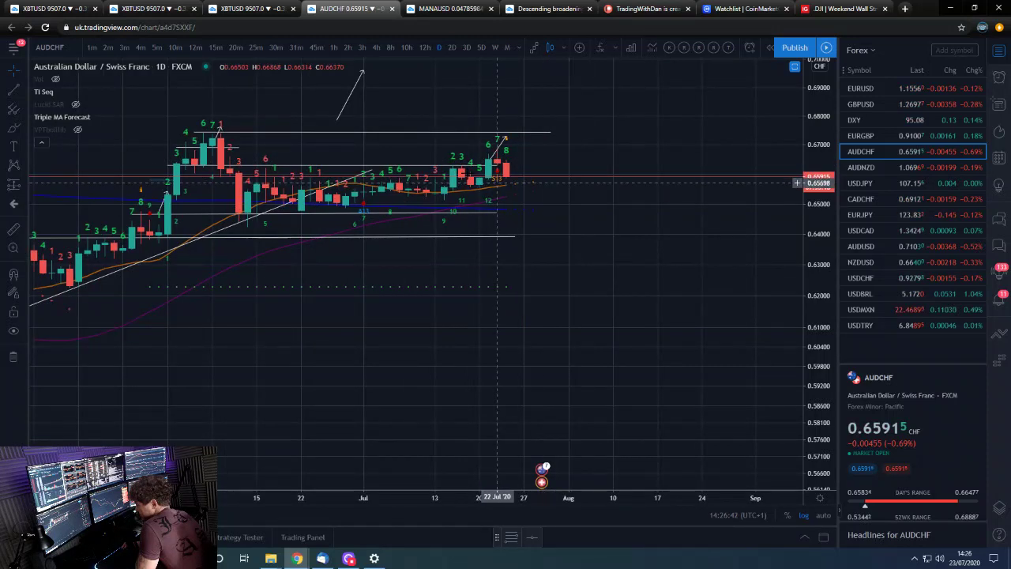
Compare AUDCHF on the 12-hour, 2-day and daily timeframes, inspecting the latest candles below the upper resistance line.
left_click(425, 48)
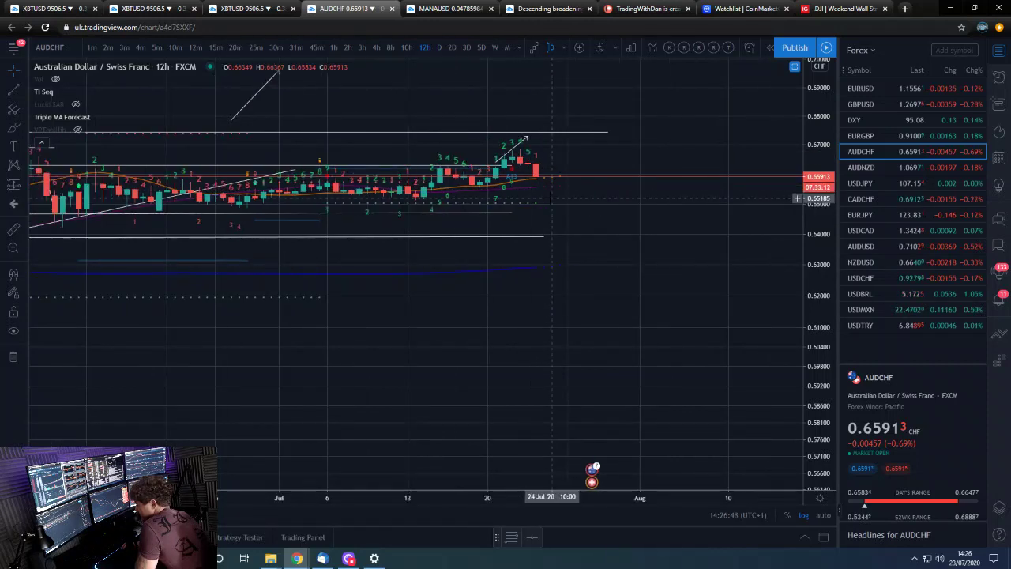
left_click(439, 47)
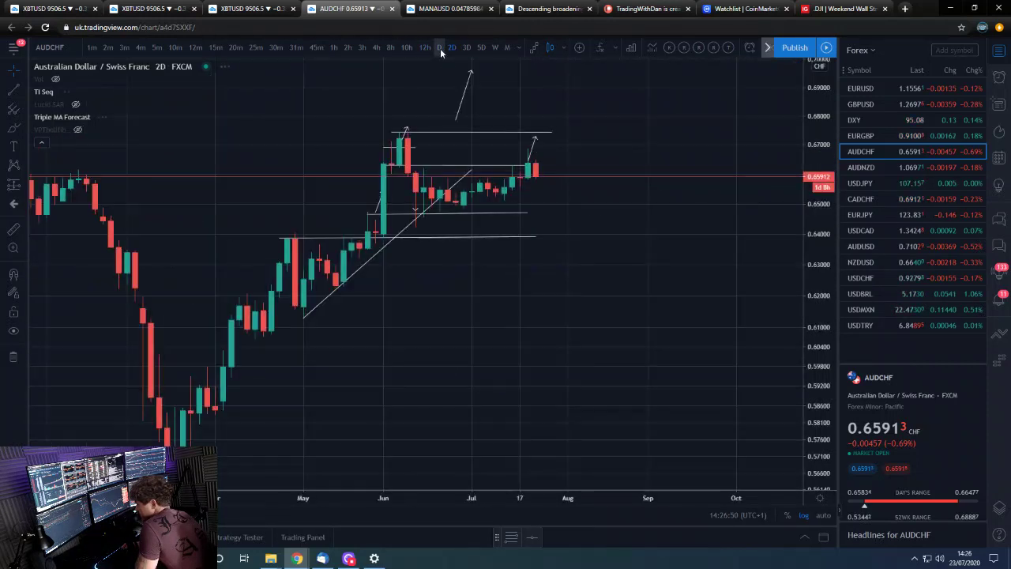
scroll(538, 227, "up", 3)
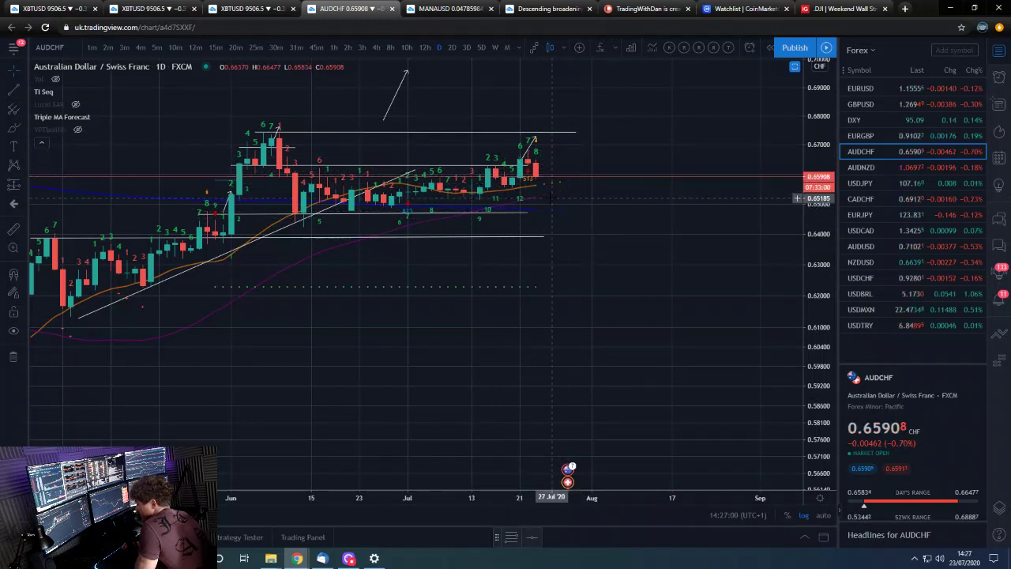
Review AUDCHF on the 12-hour and 4-hour timeframes, examining the latest candles against the drawn levels since June.
left_click(425, 47)
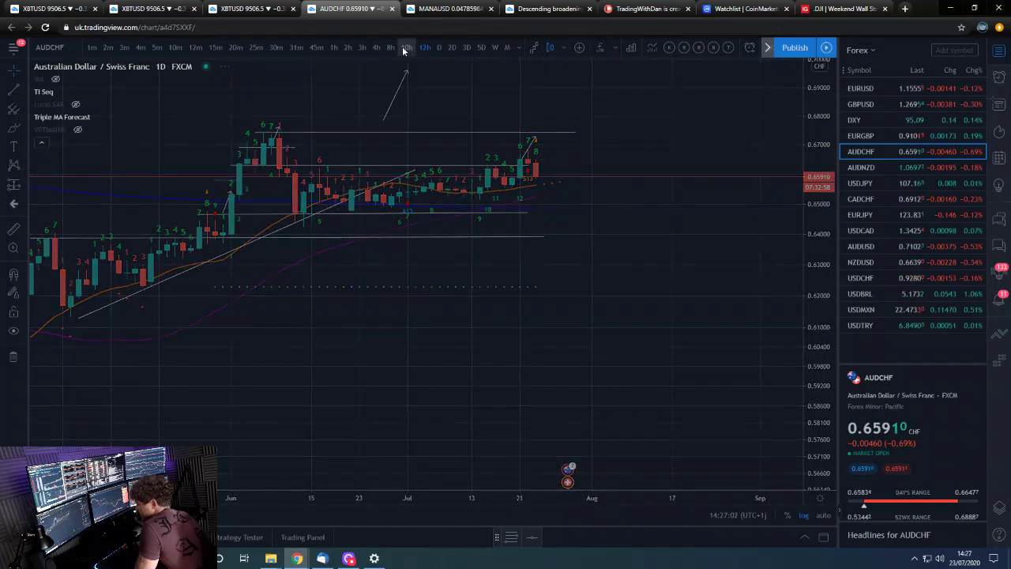
scroll(385, 59, "down", 2)
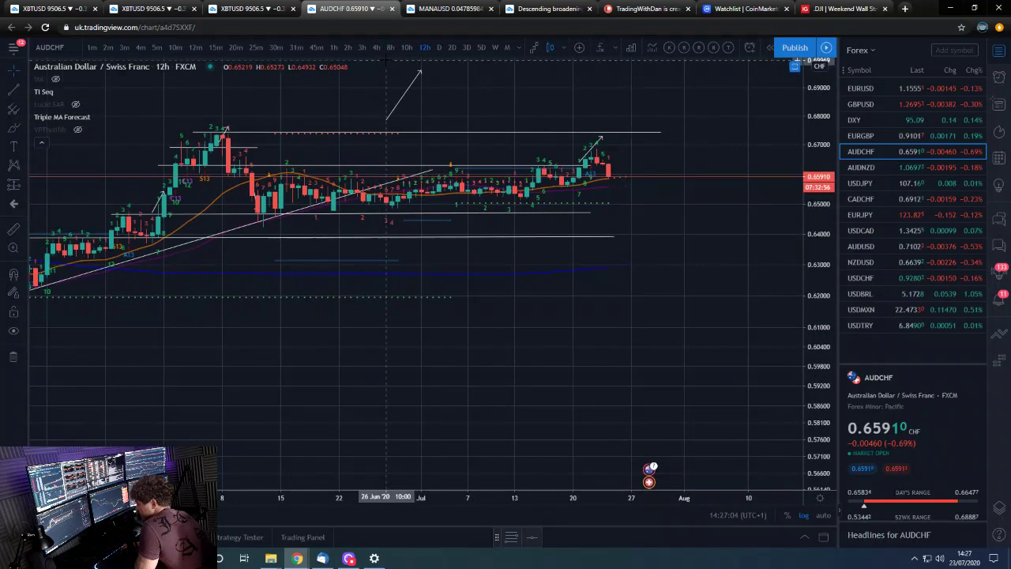
left_click(376, 47)
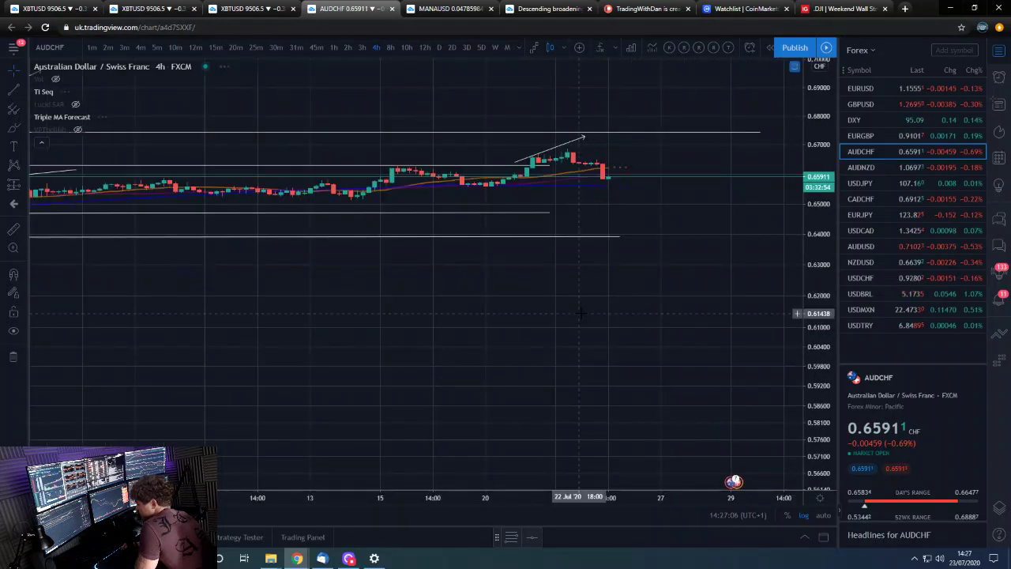
scroll(581, 314, "down", 3)
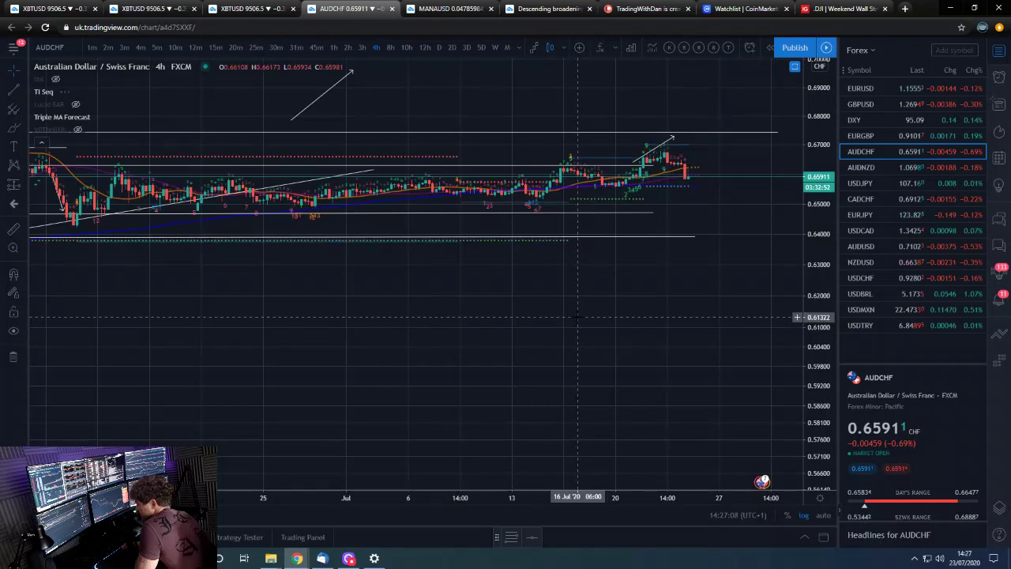
Open AUDNZD, check its daily timeframe, and on the 4-hour chart level the short resistance line at about 1.0751, ending 24 July 10:00.
left_click(871, 168)
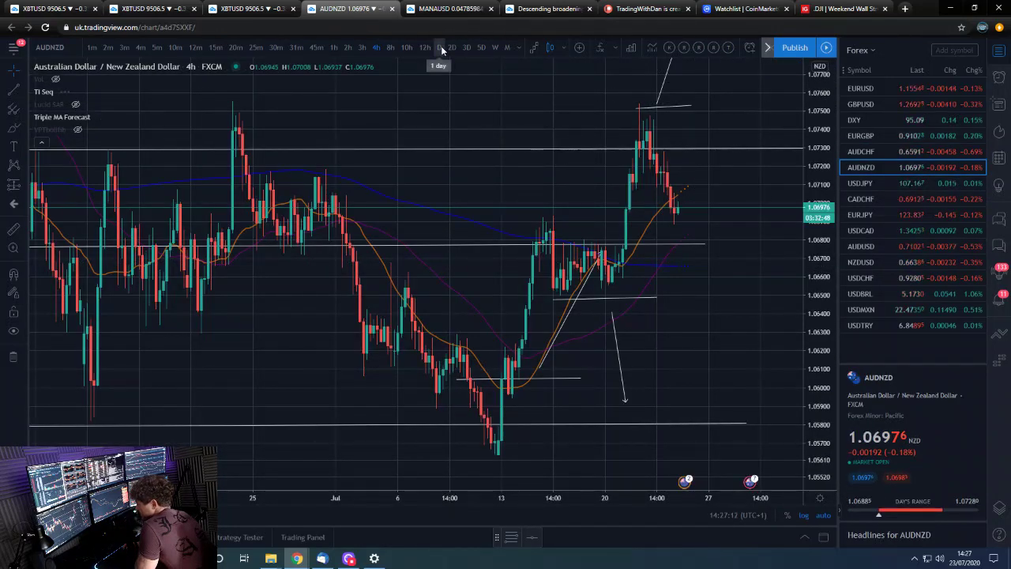
left_click(439, 47)
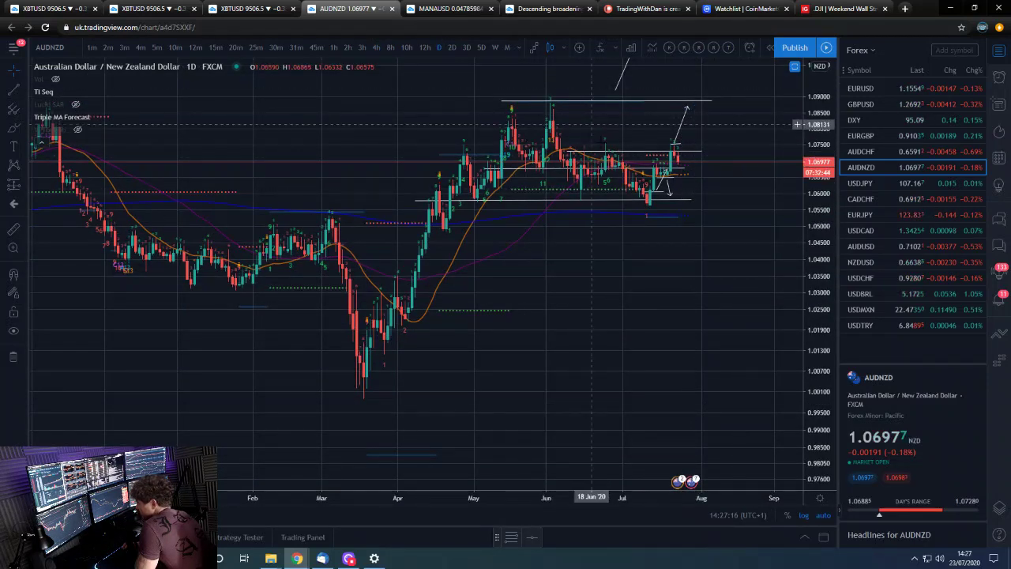
left_click(375, 48)
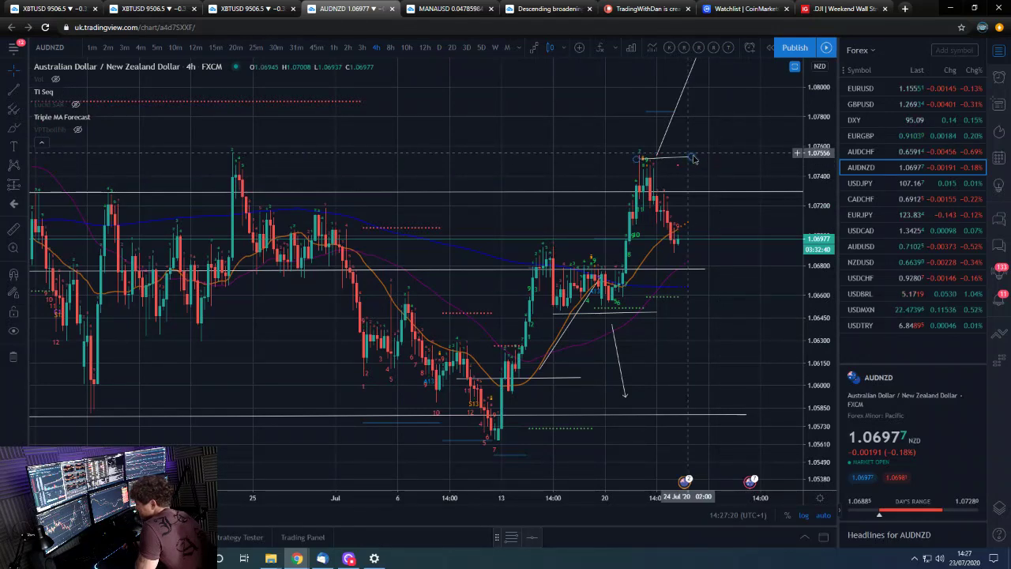
left_click_drag(693, 159, 696, 160)
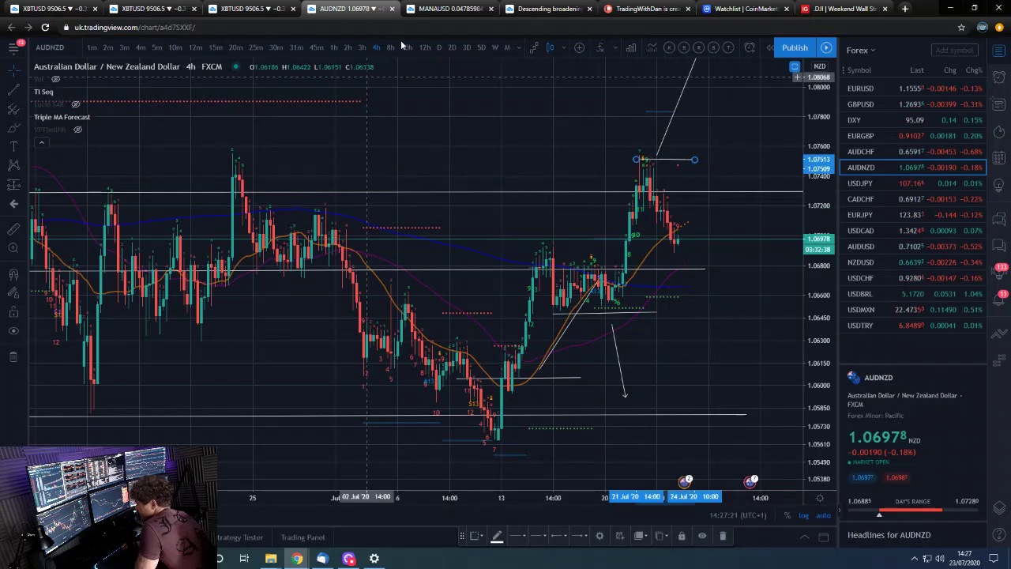
Examine AUDNZD on the daily and 12-hour timeframes, inspecting the July candles between the drawn support and resistance lines.
left_click(439, 47)
scroll(660, 317, "up", 3)
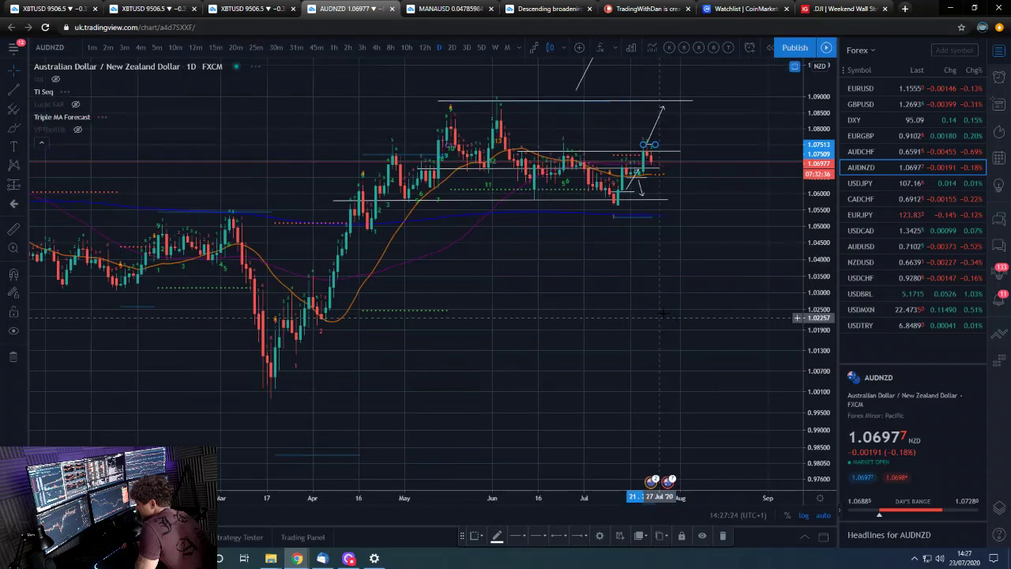
mouse_move(824, 232)
left_mouse_down()
mouse_move(824, 272)
mouse_move(823, 225)
left_mouse_up()
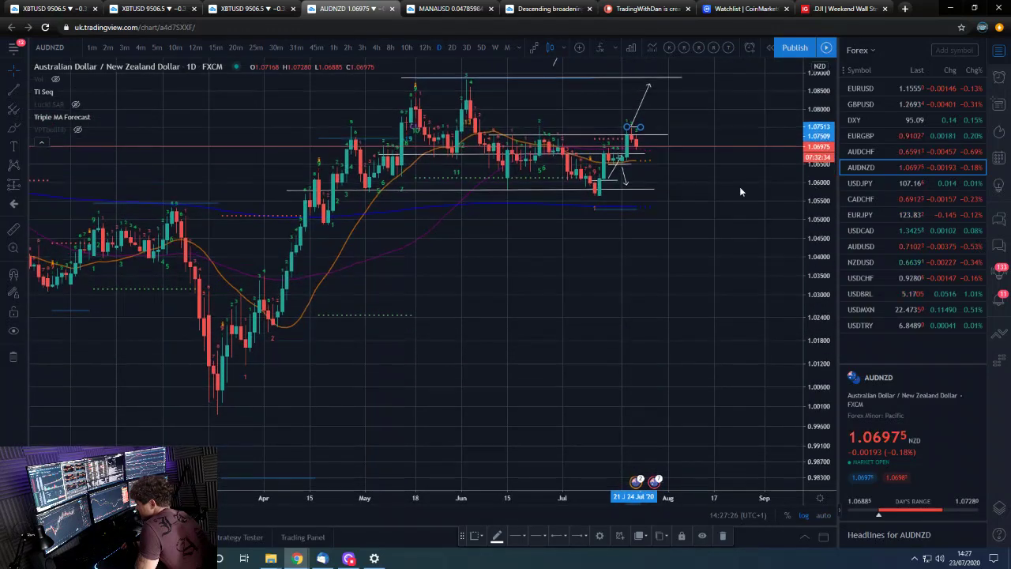
left_click_drag(772, 313, 767, 320)
scroll(691, 379, "up", 2)
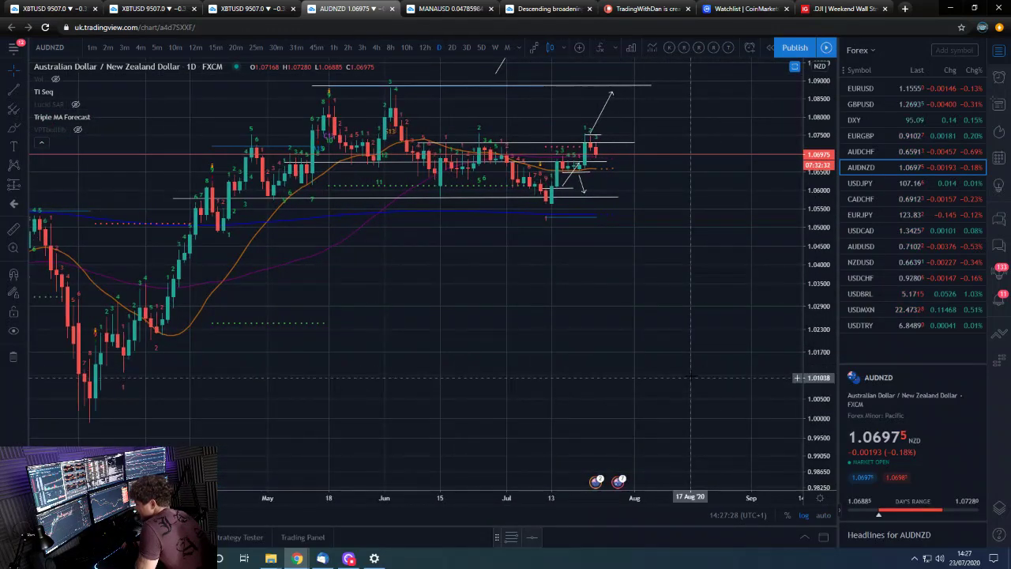
scroll(691, 378, "up", 2)
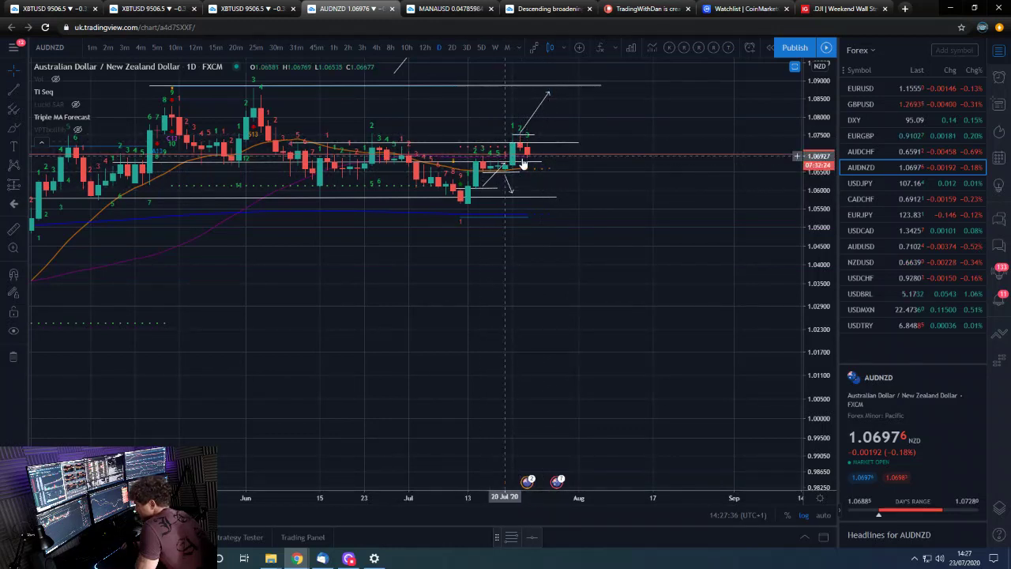
left_click(425, 47)
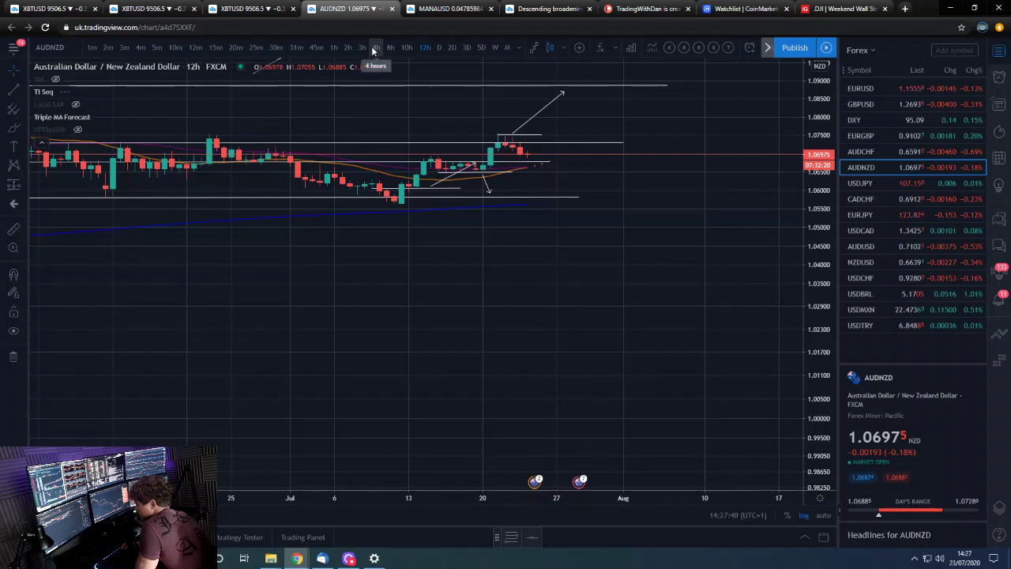
left_click(438, 47)
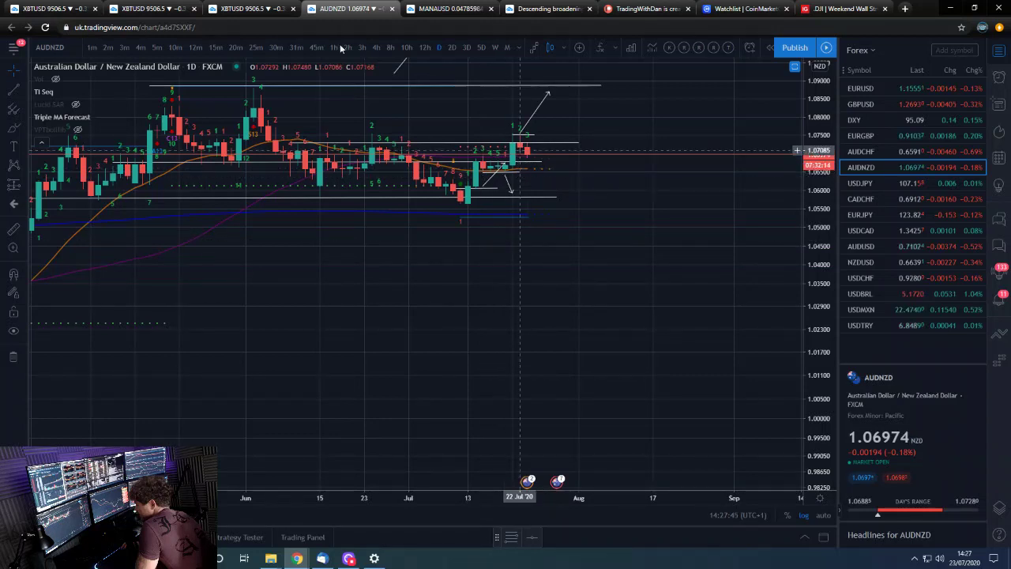
On the 4-hour AUDNZD chart, draw a horizontal line without an arrowhead at about 1.0703, from 23 July 10:00 to 24 July 10:00.
left_click(375, 47)
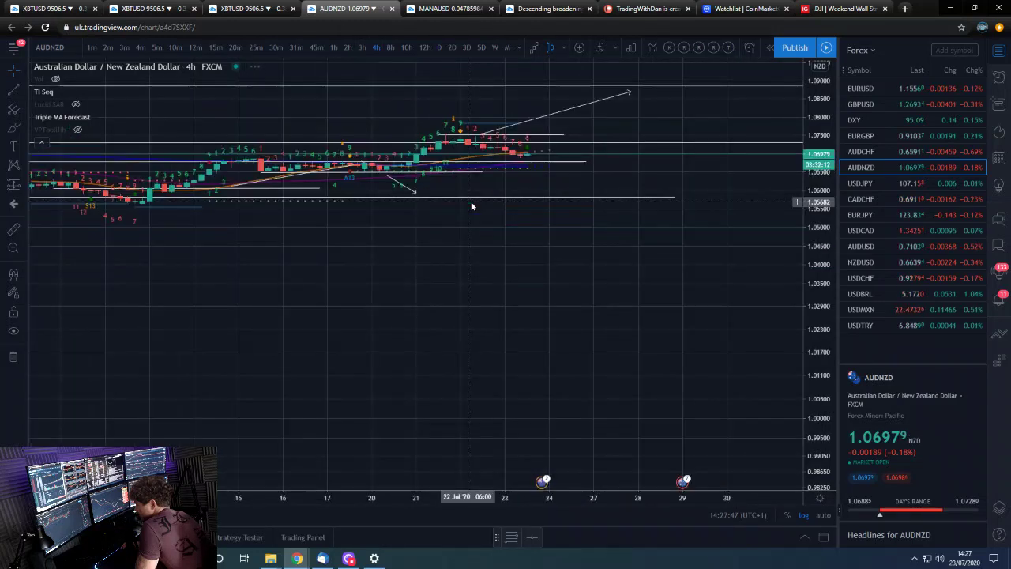
scroll(684, 280, "up", 1)
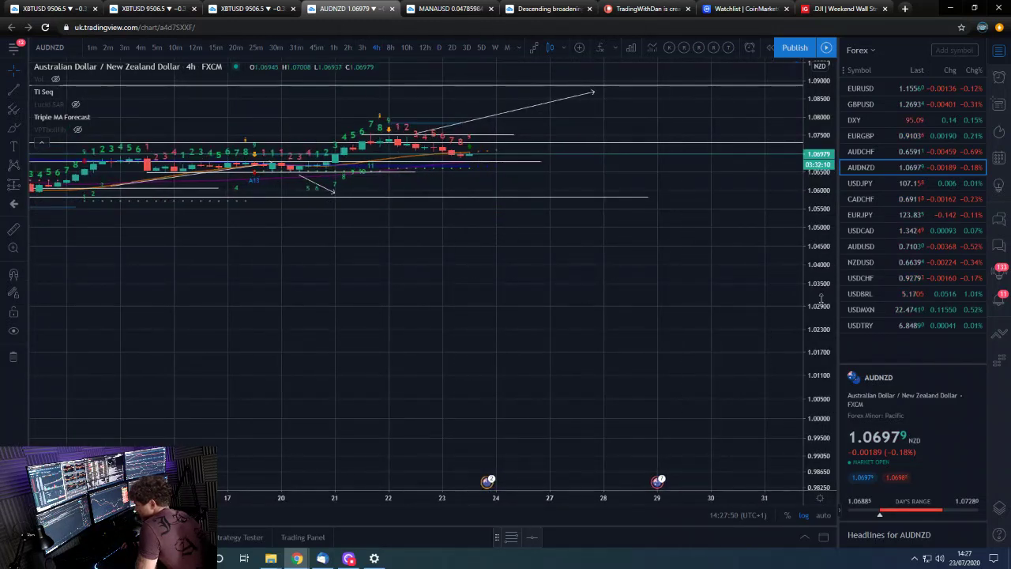
left_click_drag(821, 298, 821, 168)
left_click_drag(645, 334, 640, 392)
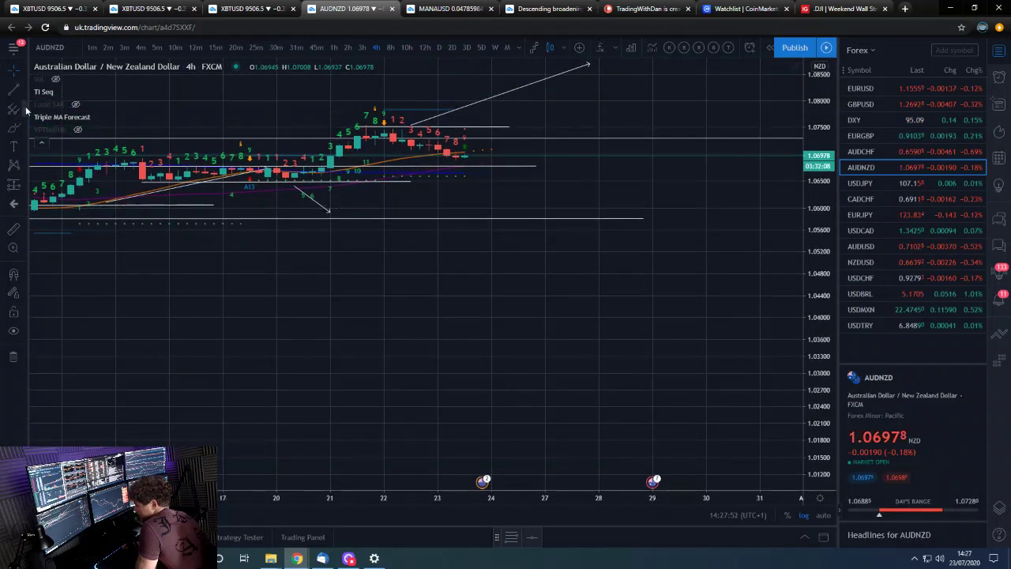
left_click(455, 147)
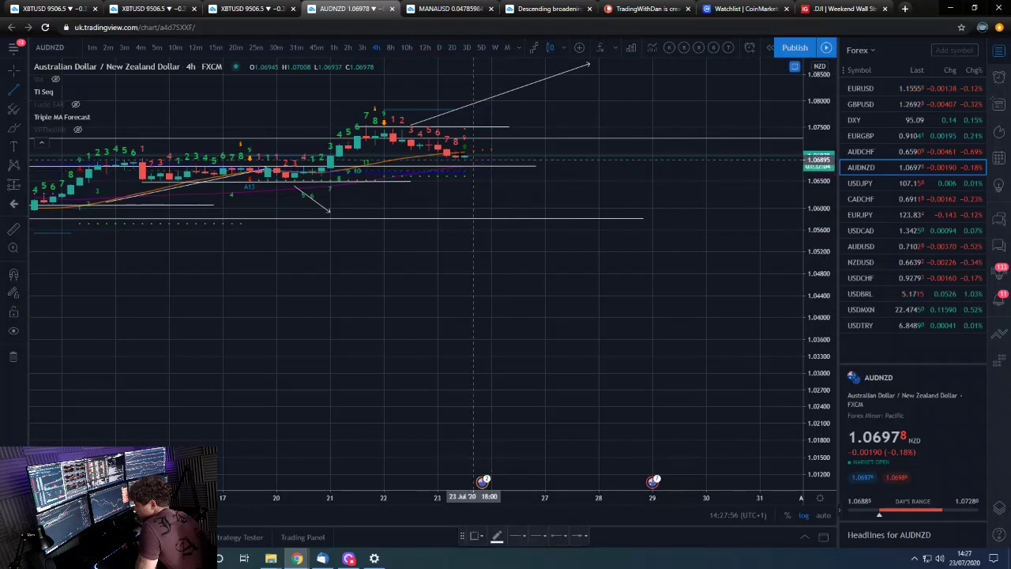
left_click(456, 152)
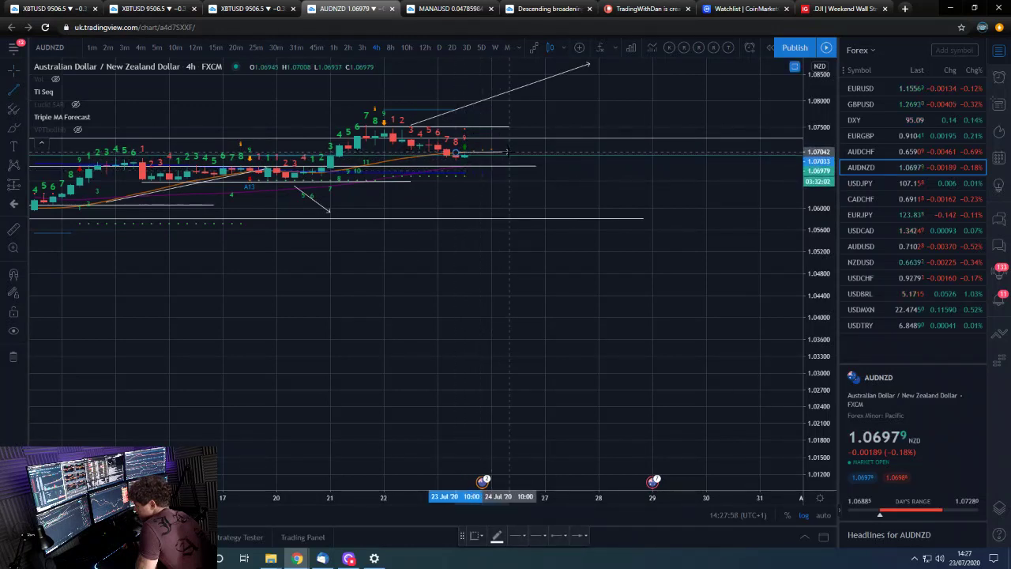
left_click(509, 151)
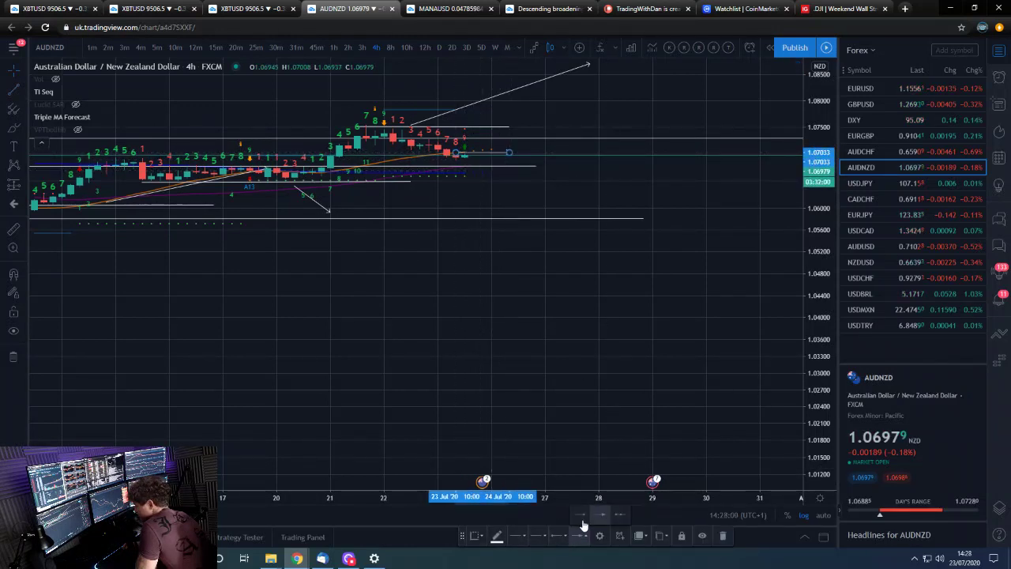
left_click(582, 517)
left_click(532, 228)
Draw an upward arrow above the new AUDNZD line, from about 1.0708 on 23 July to about 1.0746 on 24 July 10:00.
scroll(545, 244, "down", 4)
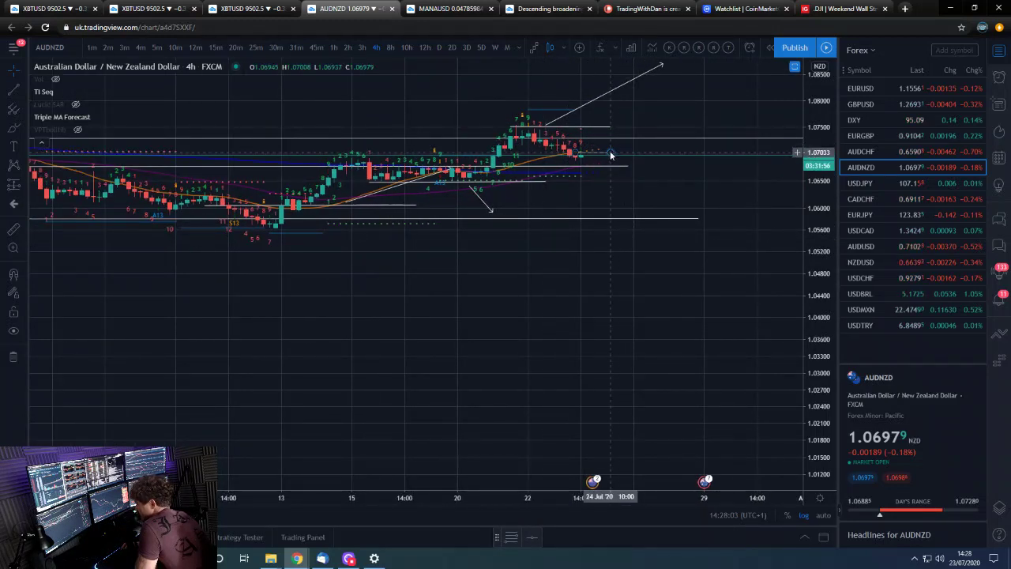
left_click(14, 89)
left_click(579, 151)
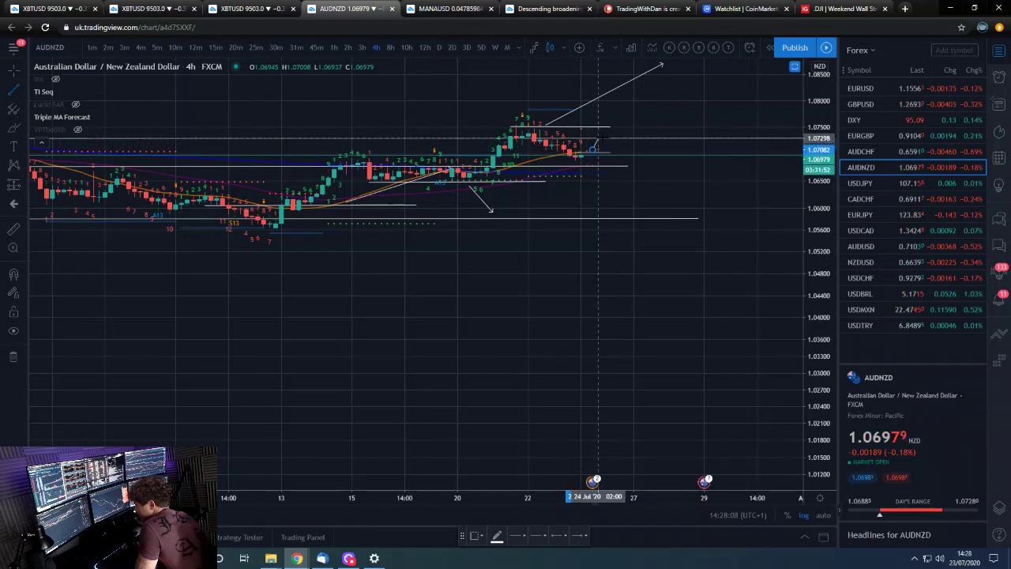
left_click(618, 155)
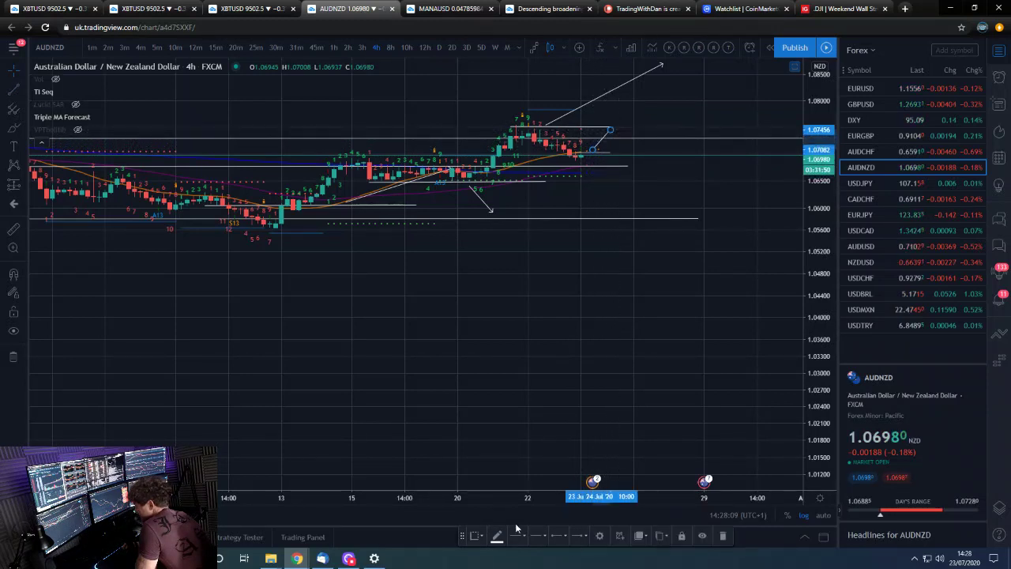
left_click(580, 537)
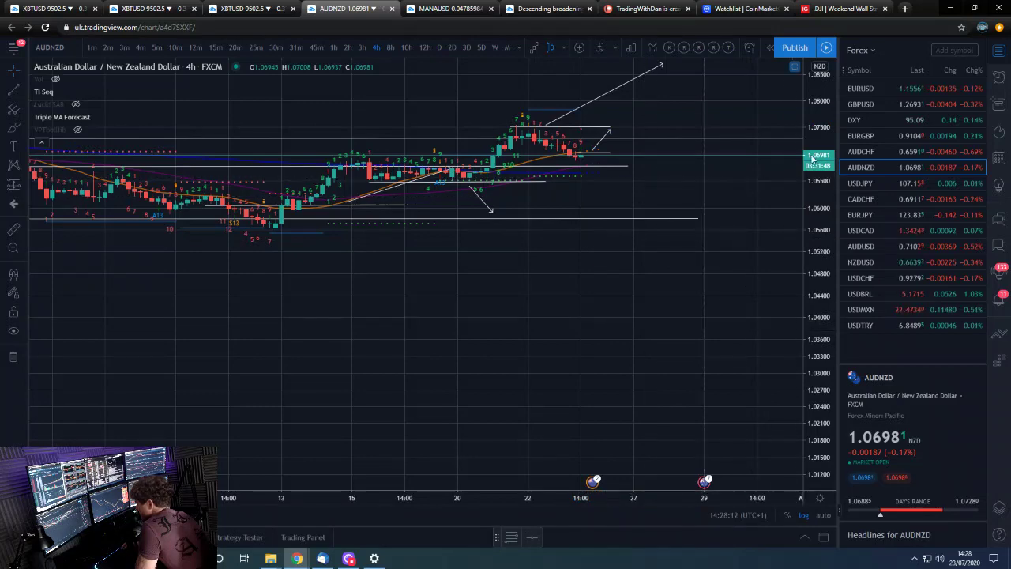
Open the USDJPY chart on the daily timeframe and examine price action since March against its drawn levels.
left_click(885, 185)
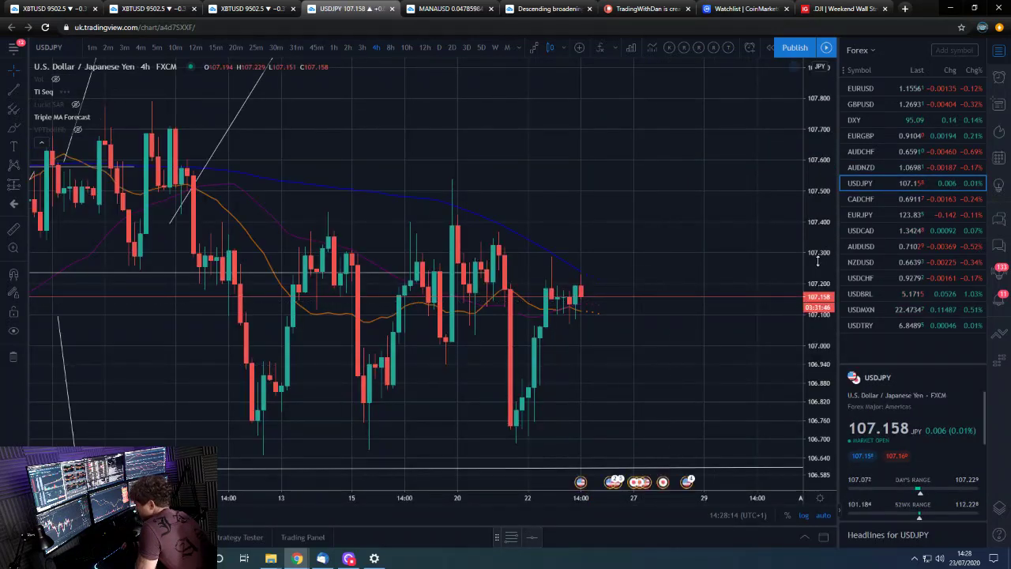
left_click(440, 48)
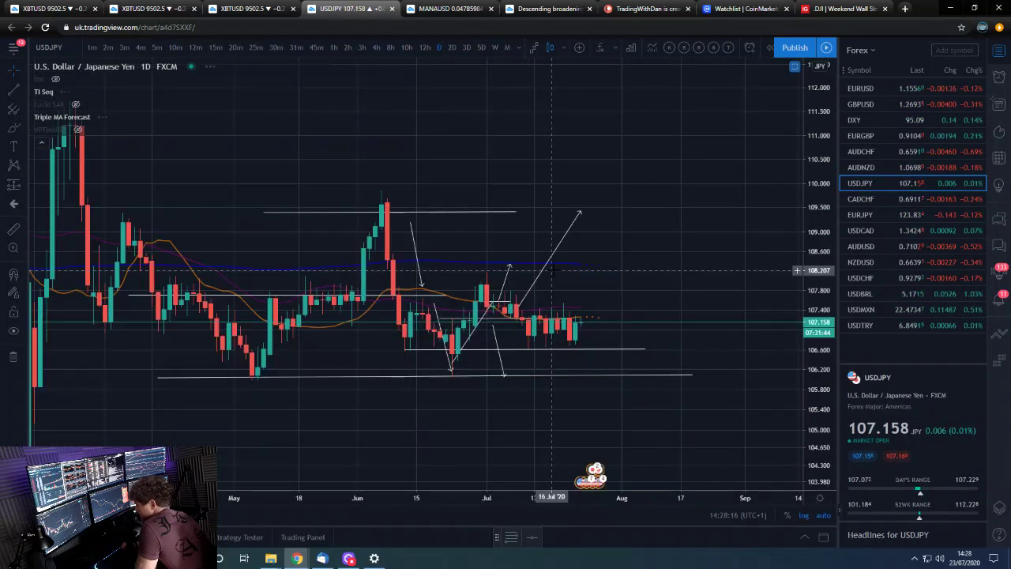
scroll(621, 363, "down", 6)
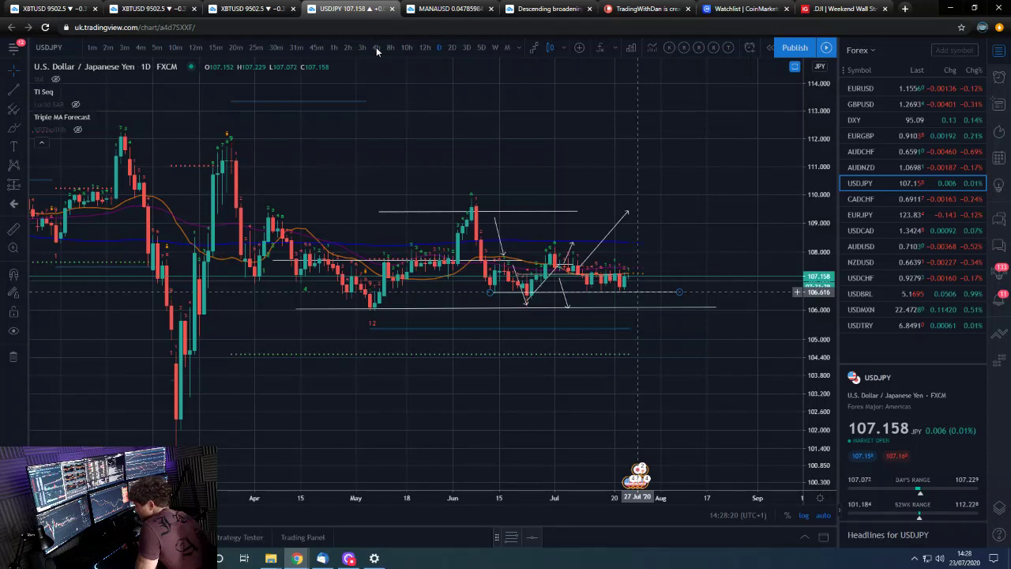
Compare USDJPY on the 12-hour, 4-hour and daily timeframes, inspecting the July candles above the nearest support line.
left_click(425, 48)
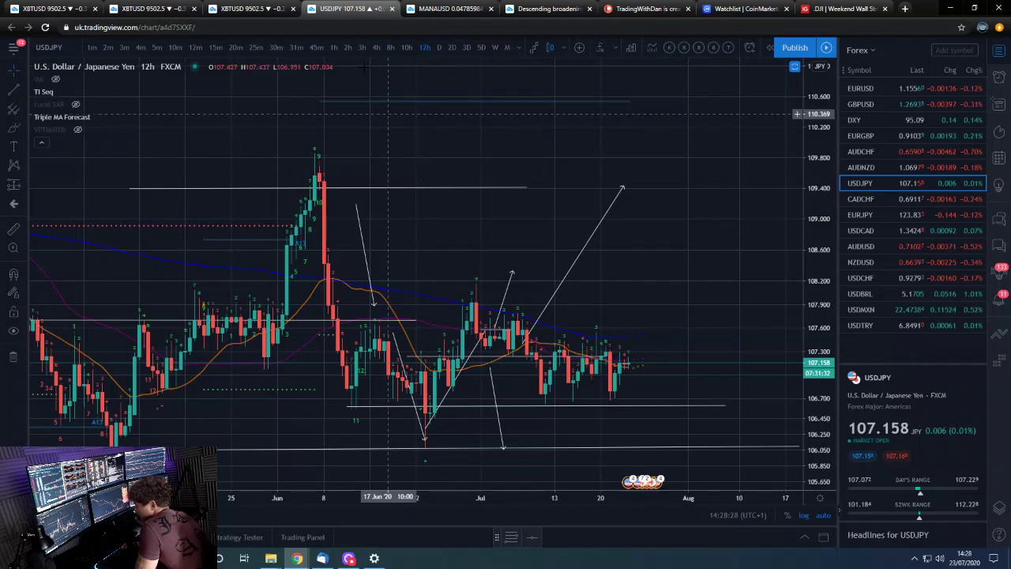
left_click(374, 48)
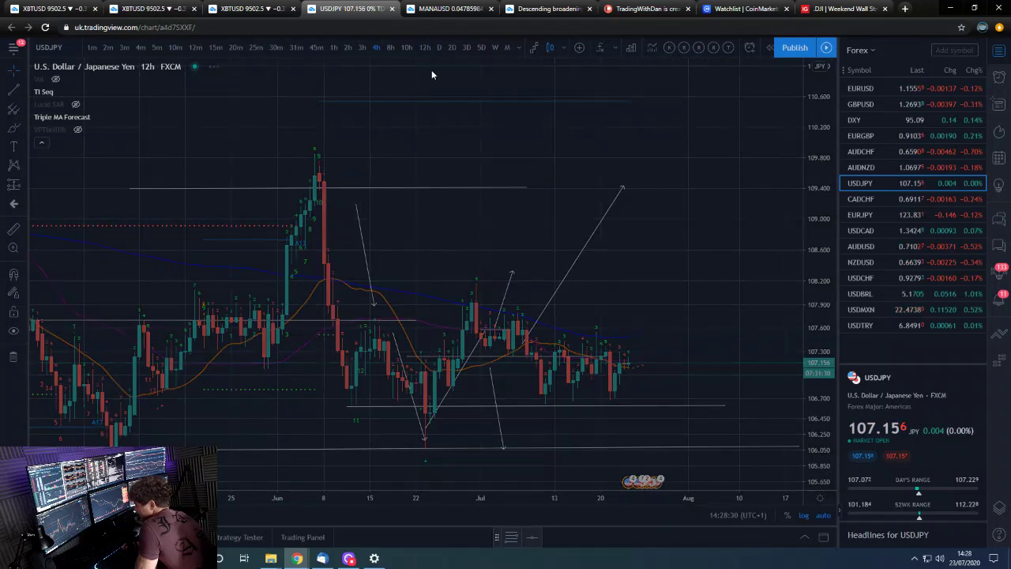
scroll(551, 292, "up", 2)
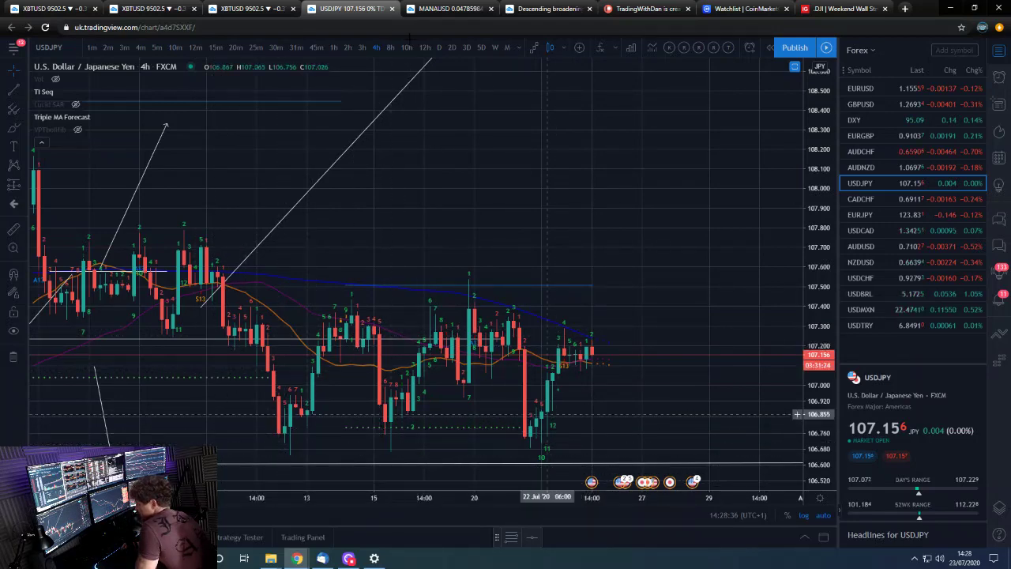
left_click(439, 47)
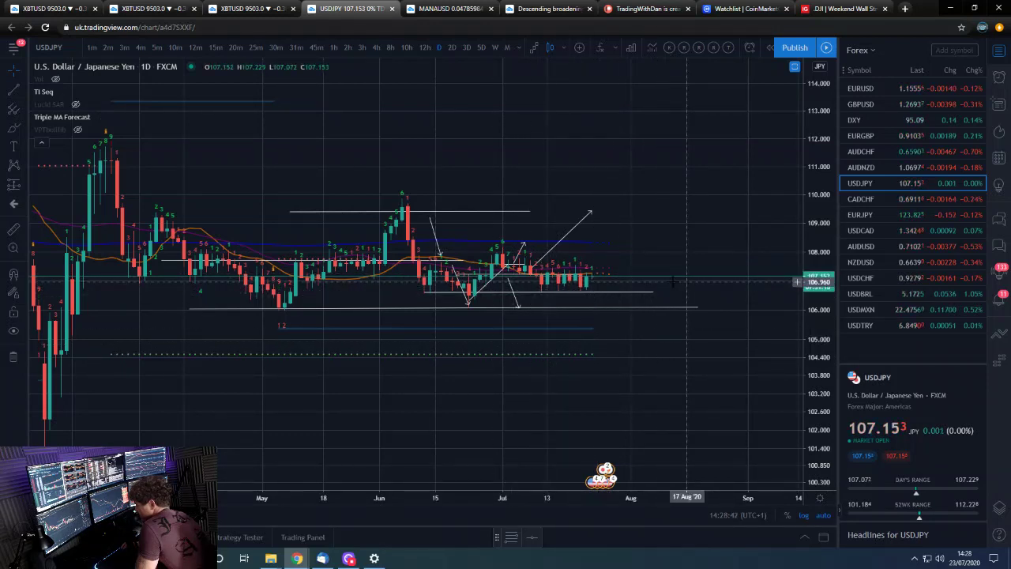
Open CADCHF and compare its daily, 12-hour and 4-hour timeframes, checking the latest candle against the support line.
left_click(887, 199)
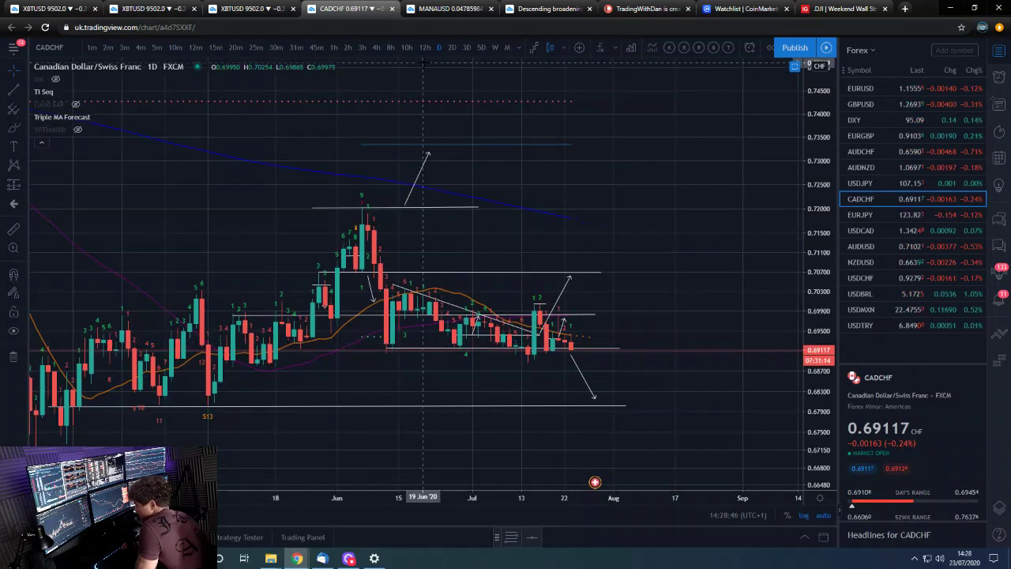
scroll(590, 385, "down", 2)
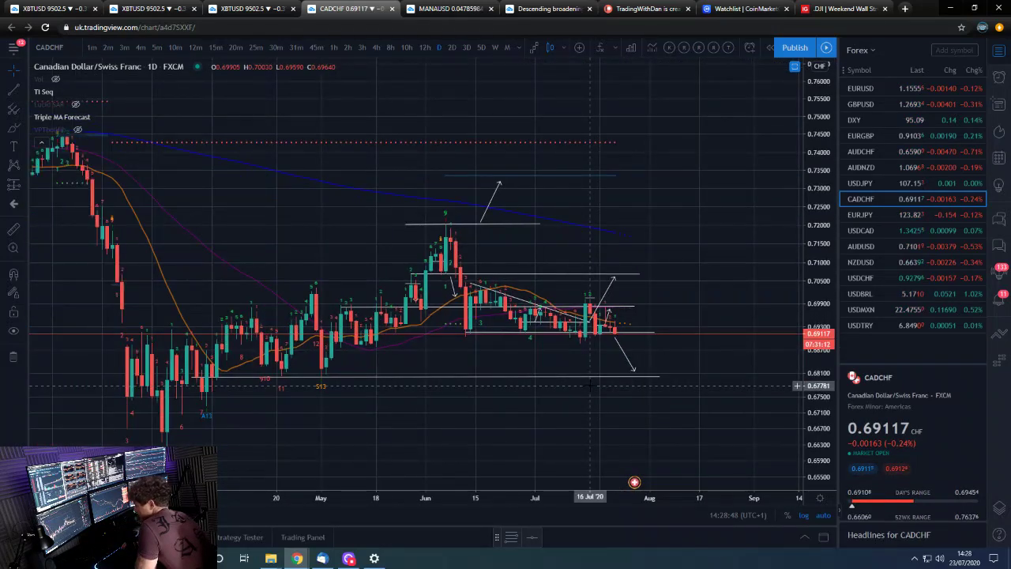
left_click(423, 49)
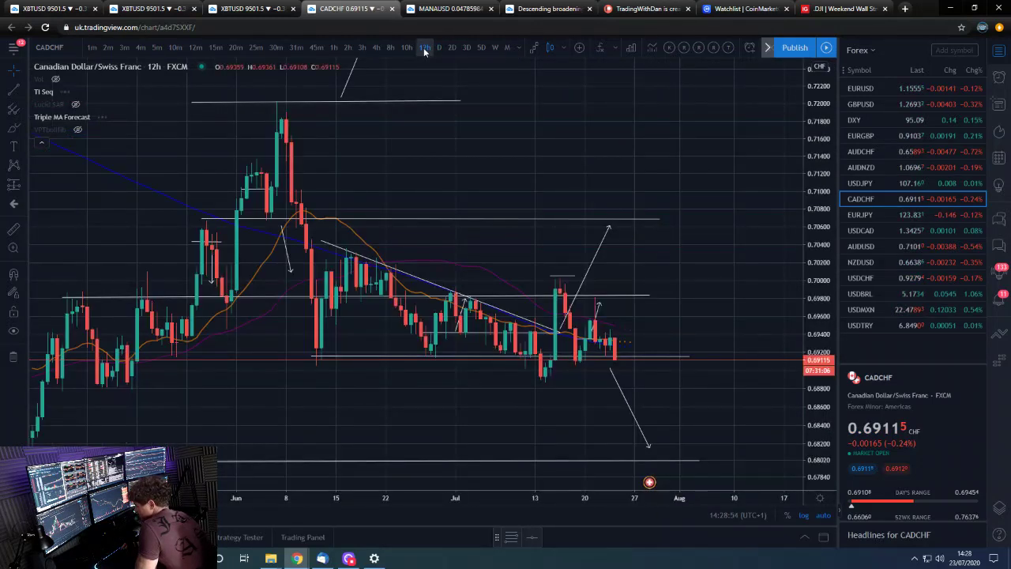
left_click(376, 47)
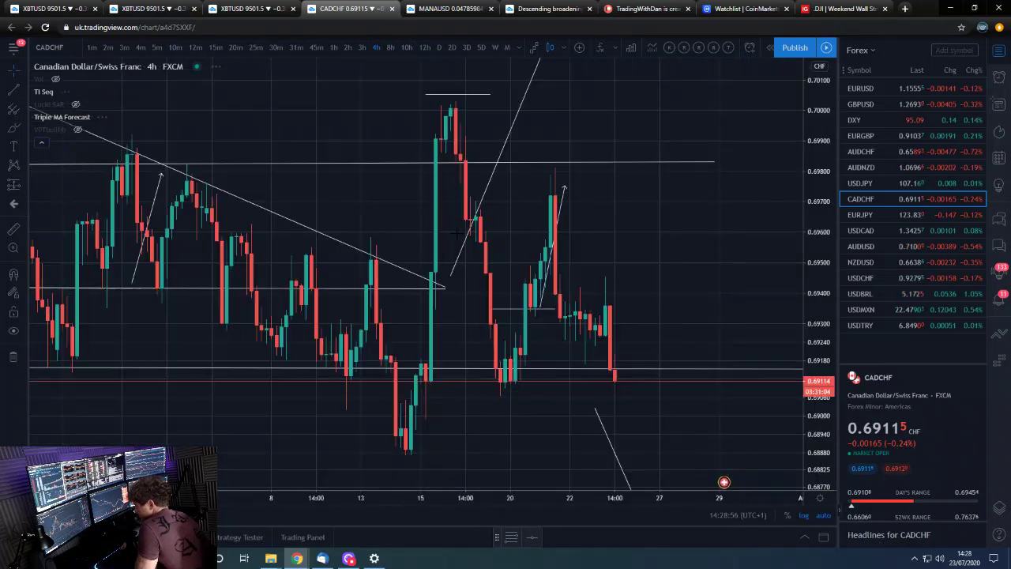
Examine CADCHF on the 4-hour and daily timeframes, checking price against the support line and the downward arrow's target level.
left_click_drag(827, 197, 843, 308)
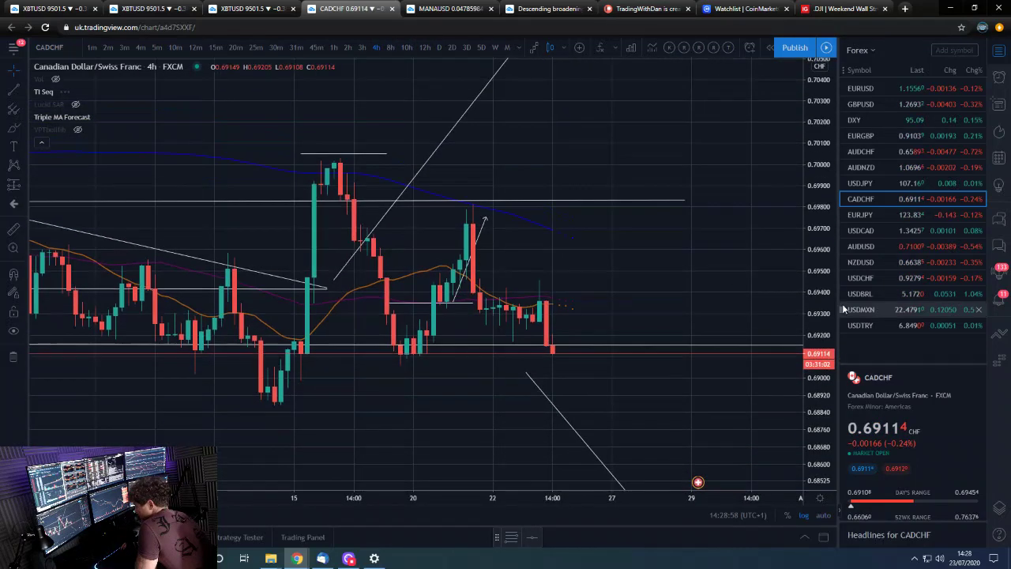
scroll(750, 363, "down", 2)
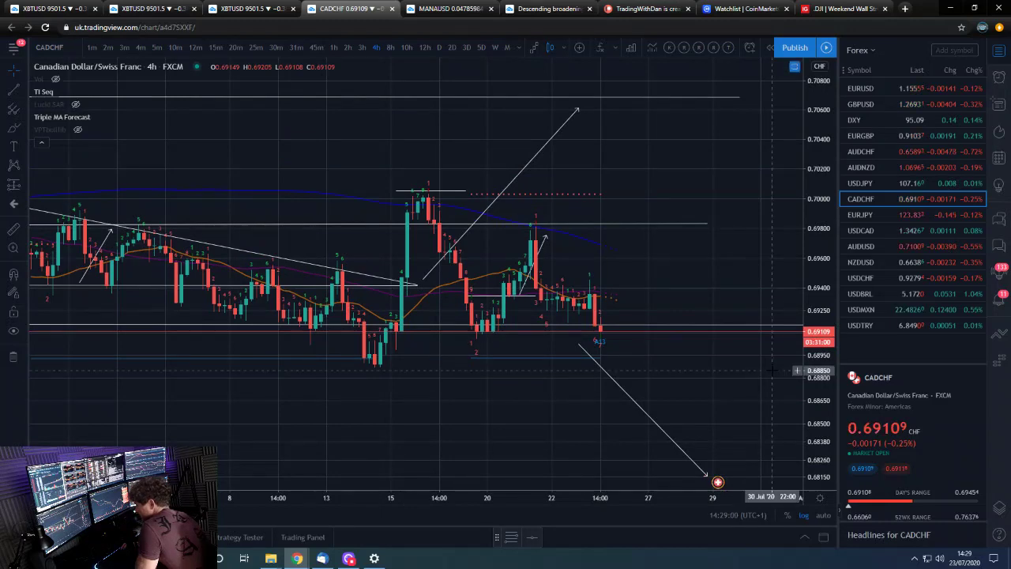
scroll(771, 370, "down", 2)
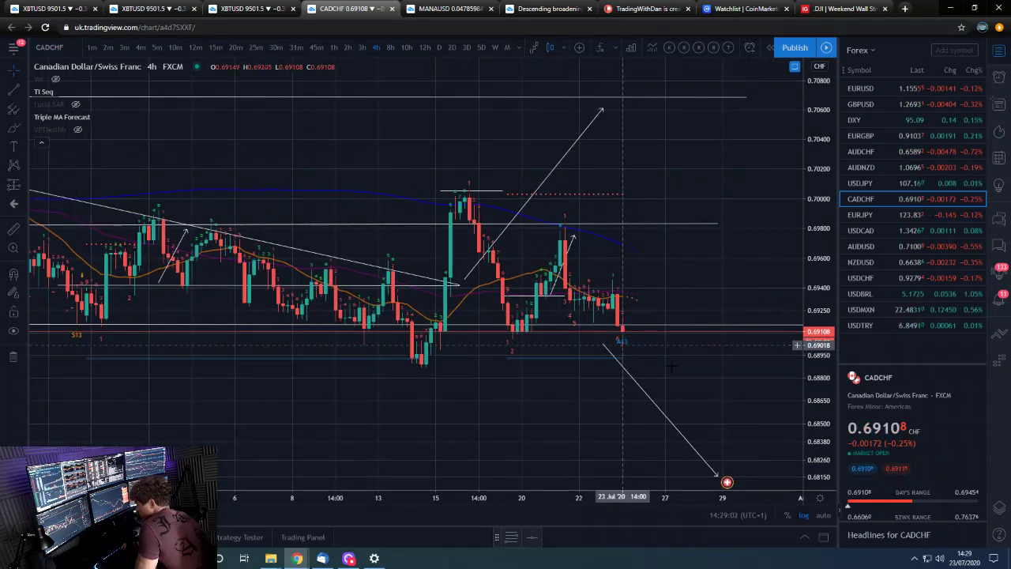
scroll(624, 344, "up", 1)
left_click(439, 47)
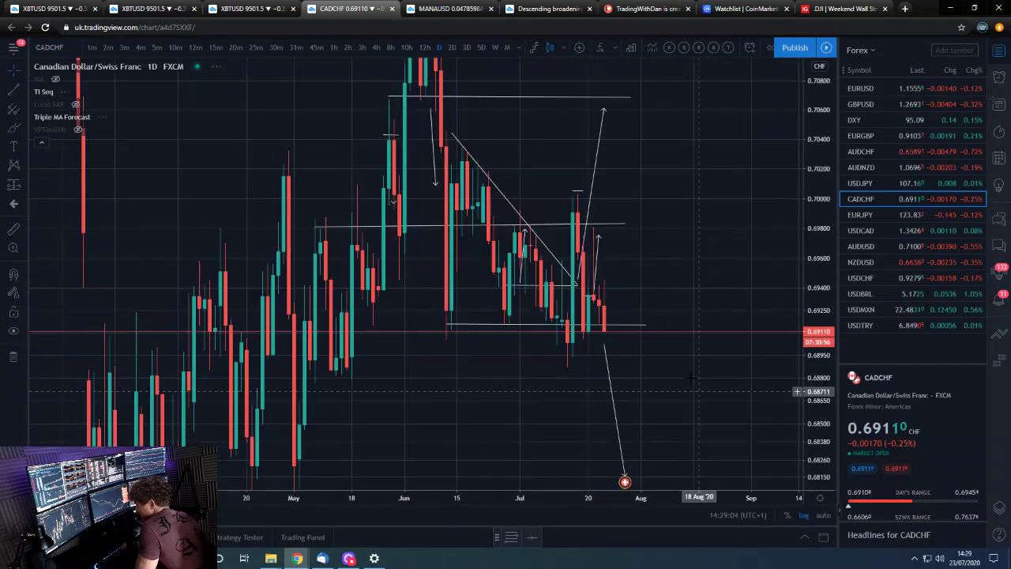
scroll(696, 352, "down", 1)
left_click_drag(814, 206, 815, 454)
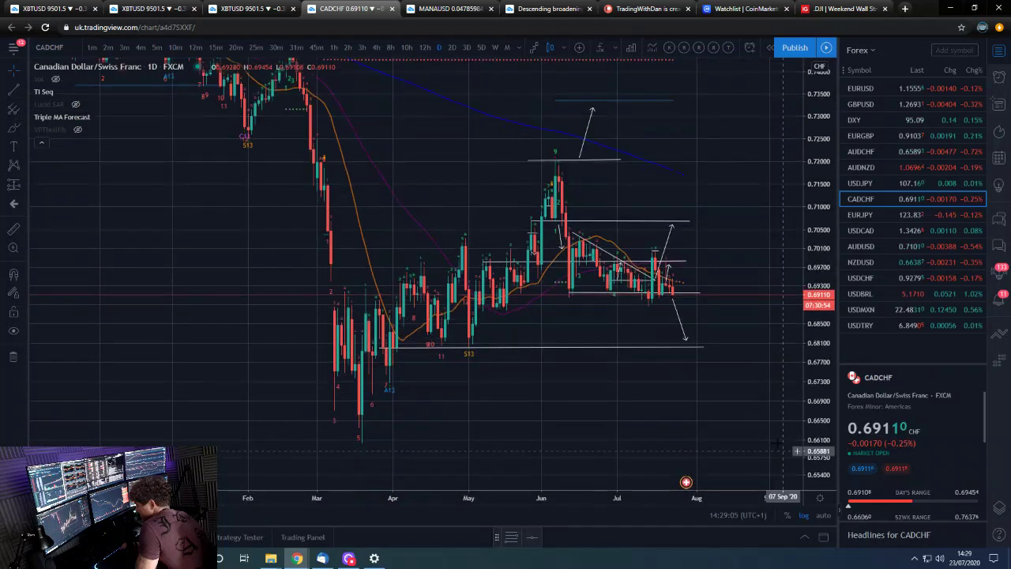
scroll(611, 349, "up", 3)
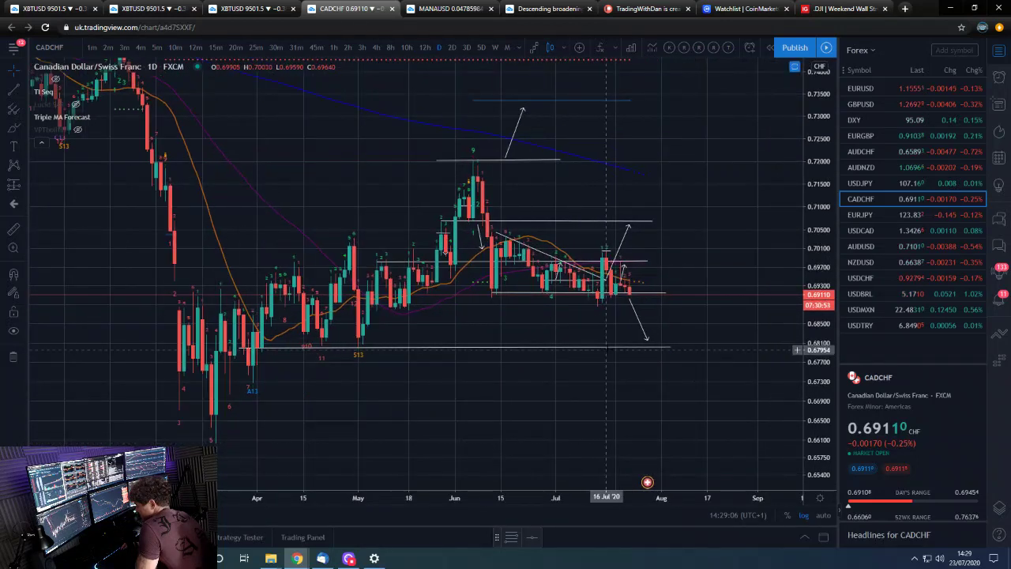
Open EURJPY on the daily timeframe and draw a plain horizontal level line at about 123.63 from 21 July to 3 August.
left_click(865, 214)
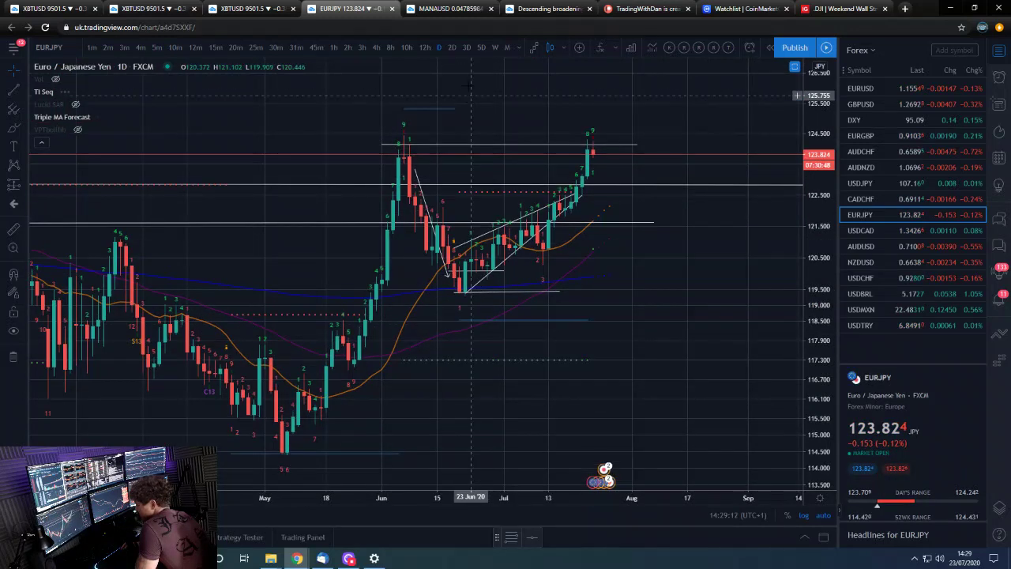
scroll(727, 282, "up", 2)
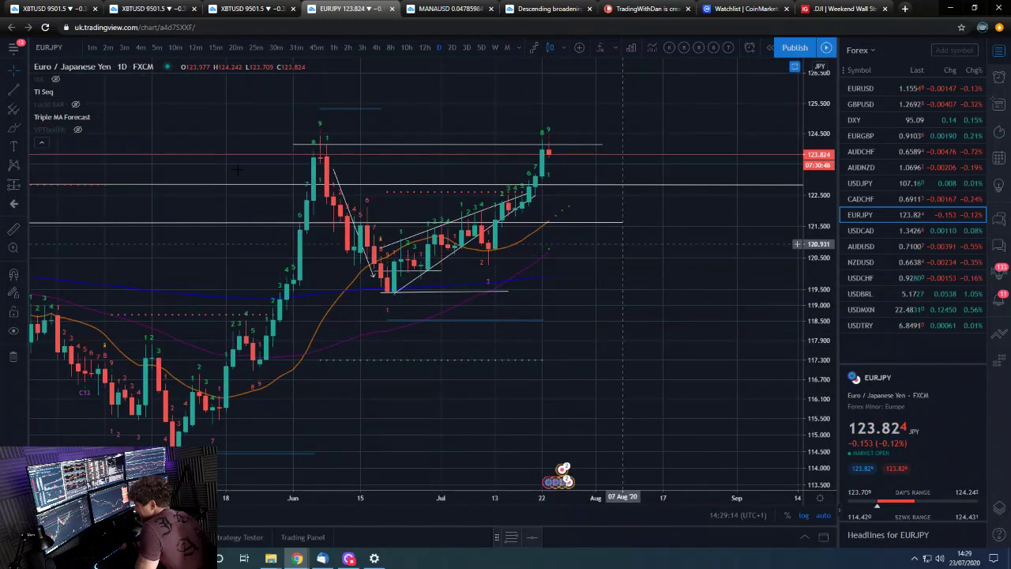
left_click(16, 88)
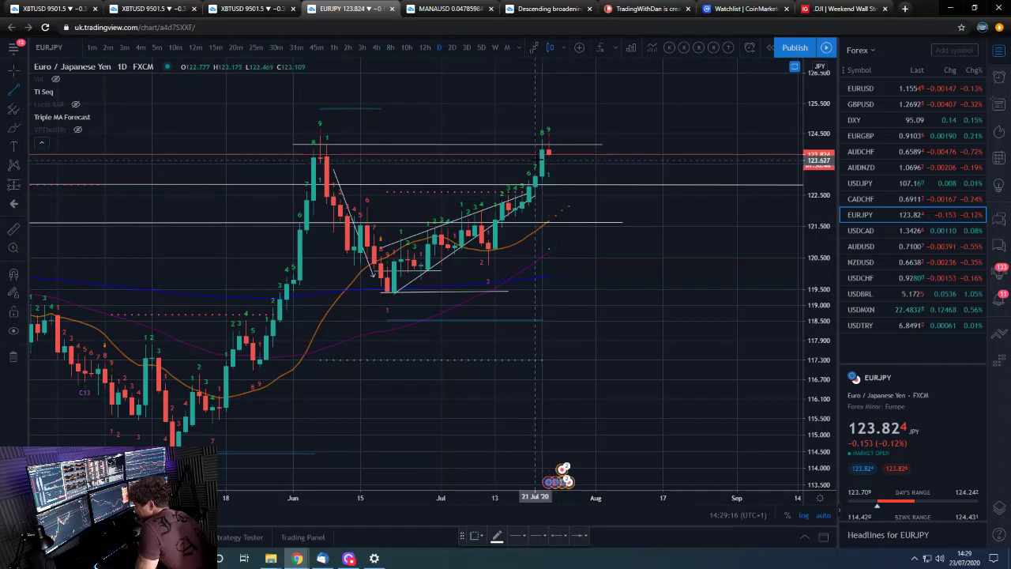
left_click(536, 159)
left_click(594, 160)
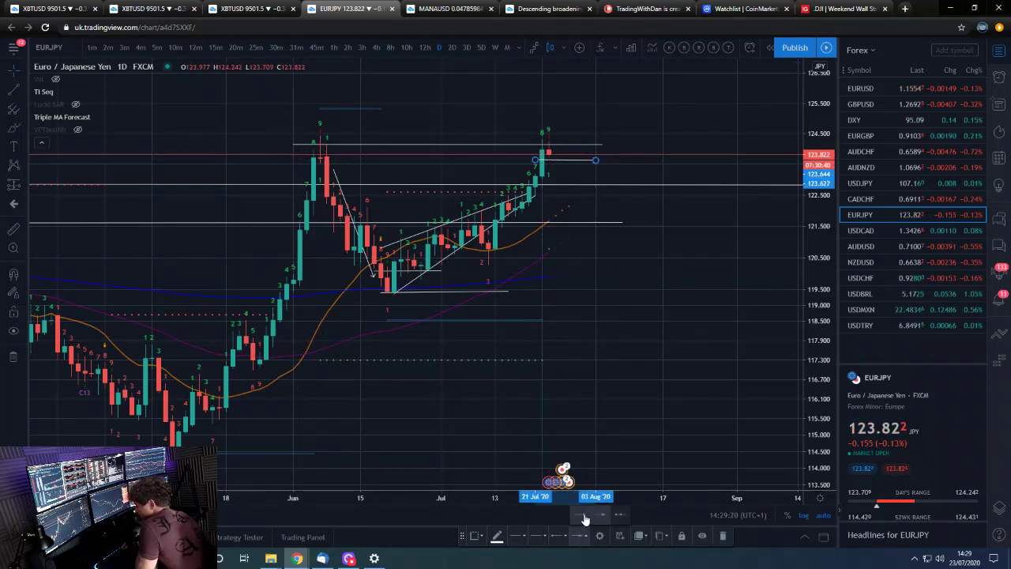
Draw a downward arrow below the new EURJPY line, from about 123.49 on 28 July to about 122.96 on 30 July.
left_click(14, 87)
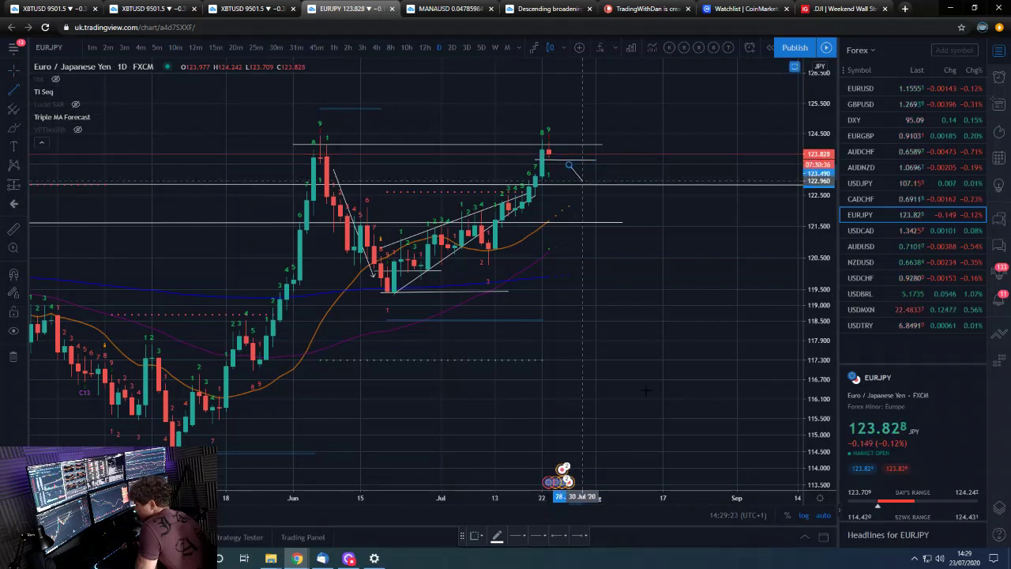
left_click(582, 181)
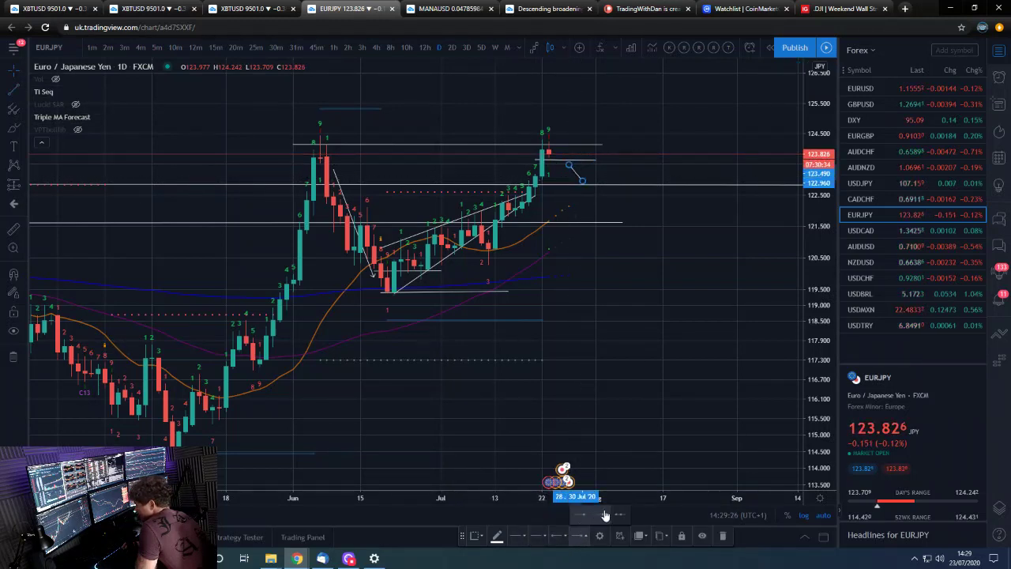
left_click(596, 331)
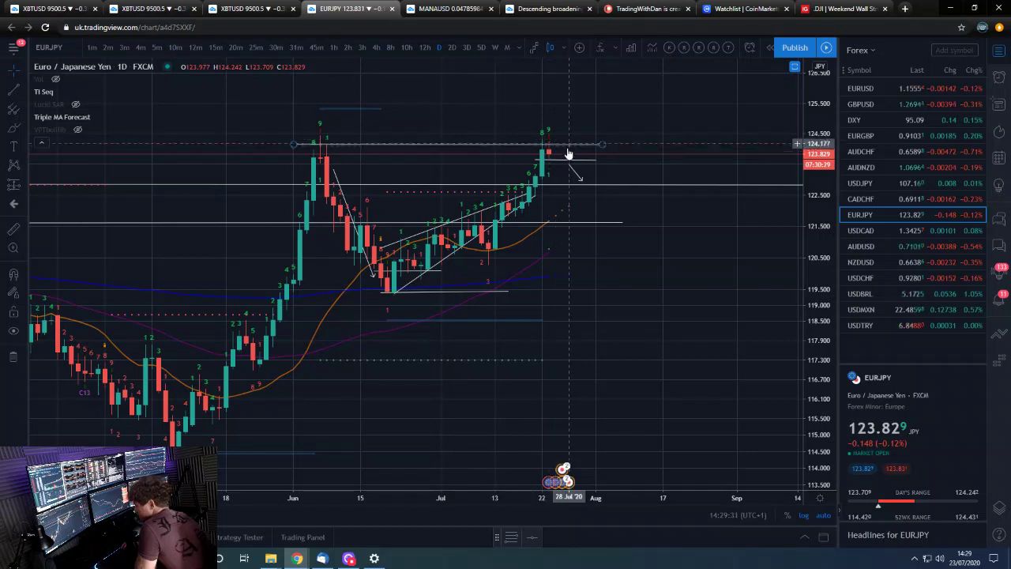
Compare EURJPY on the 12-hour and 3-hour timeframes, inspecting the July candles around the upper resistance line.
left_click(424, 47)
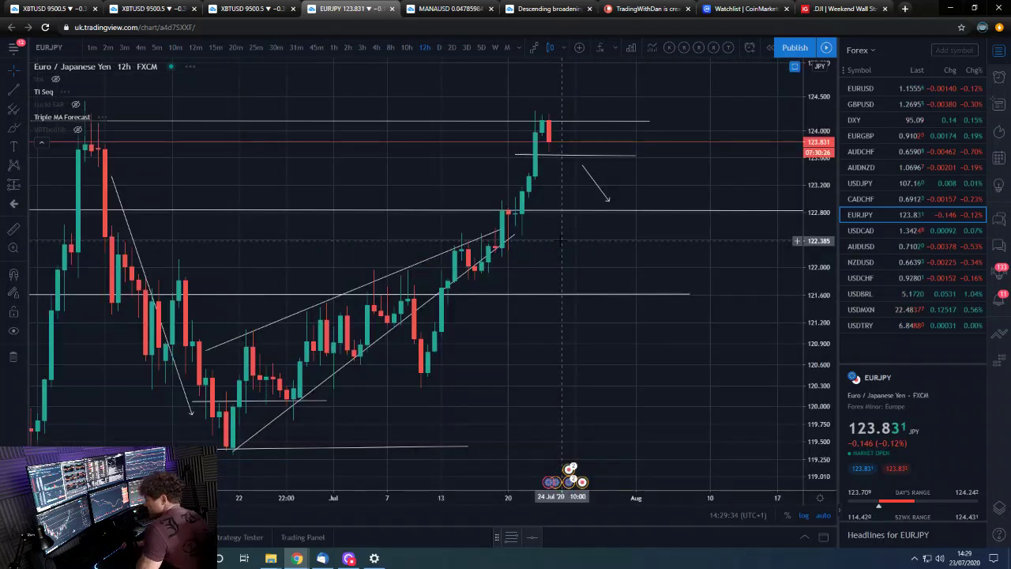
scroll(564, 223, "up", 1)
scroll(567, 223, "down", 3)
scroll(566, 223, "up", 1)
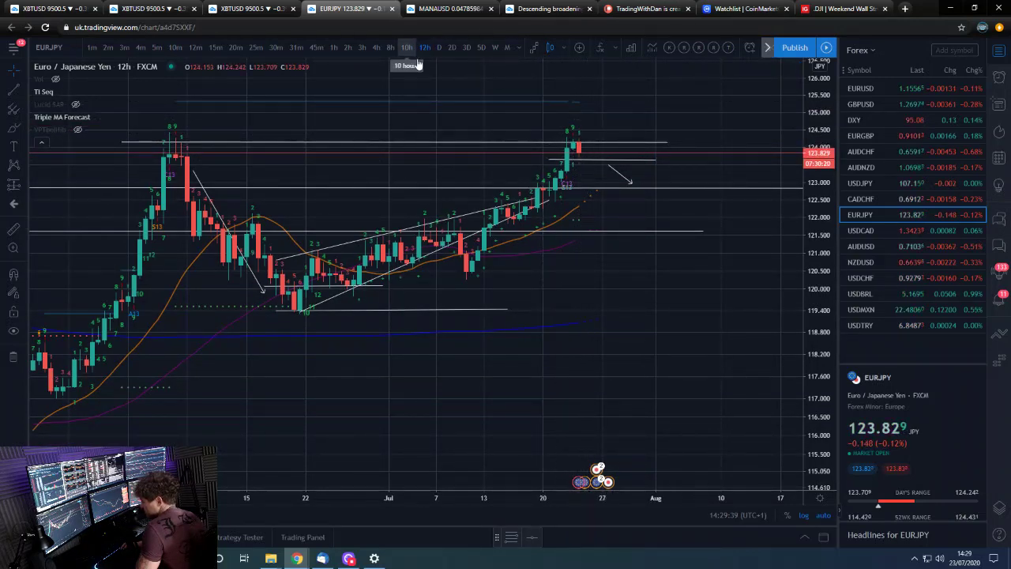
left_click(369, 49)
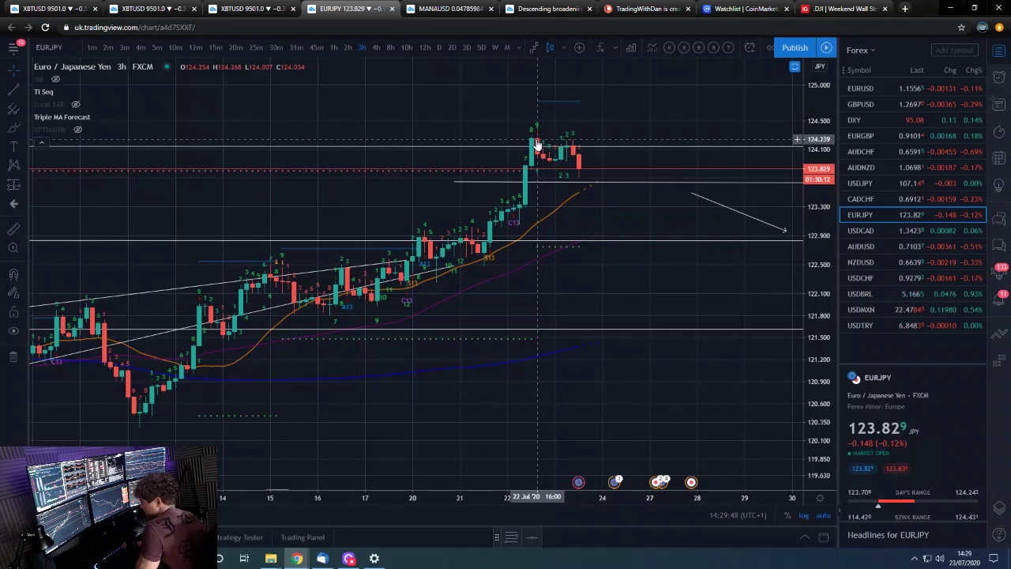
Open USDCAD on the daily timeframe and examine price action since June against its drawn levels.
left_click(877, 229)
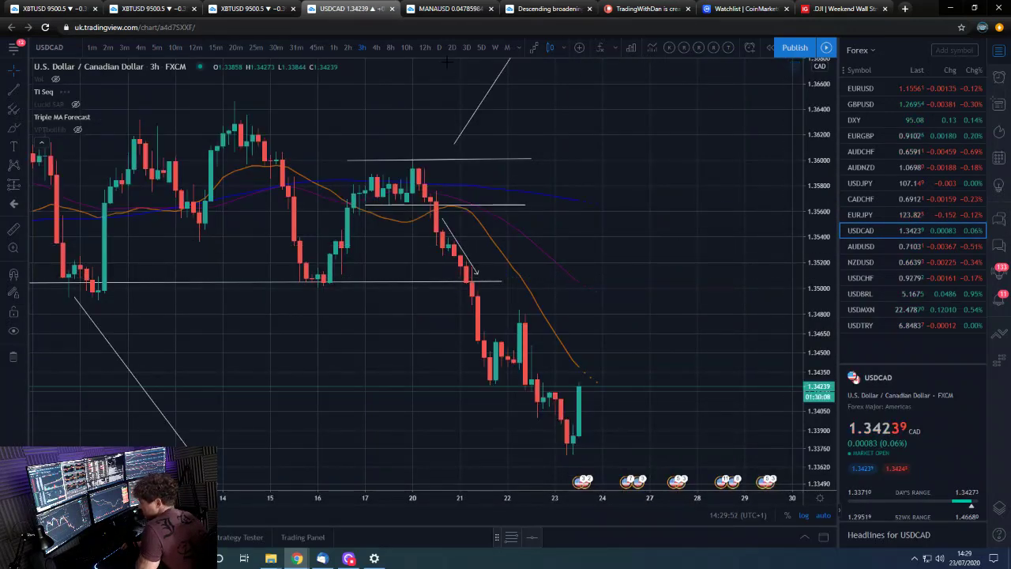
left_click(439, 49)
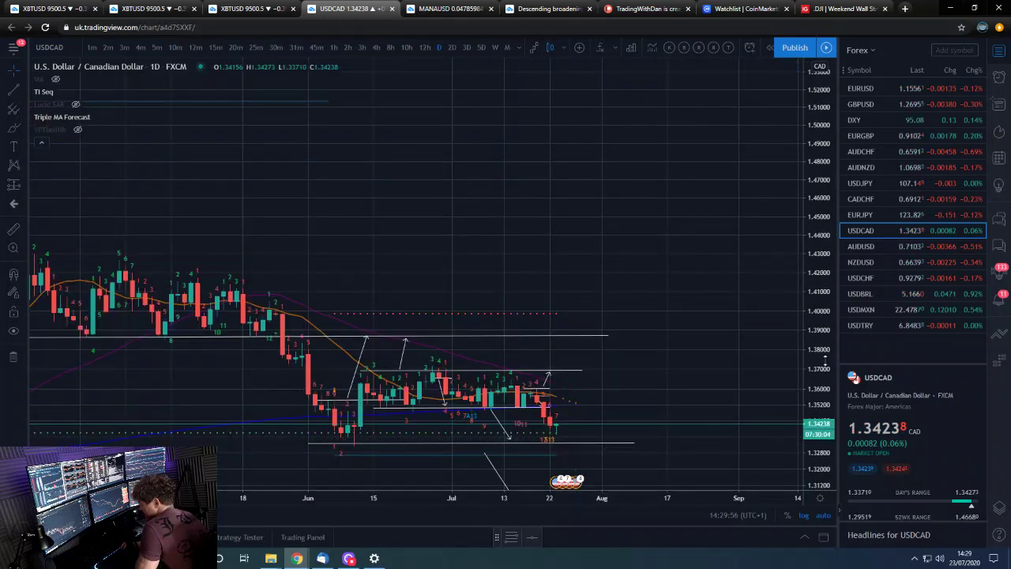
left_click_drag(825, 360, 824, 245)
left_click_drag(703, 323, 665, 62)
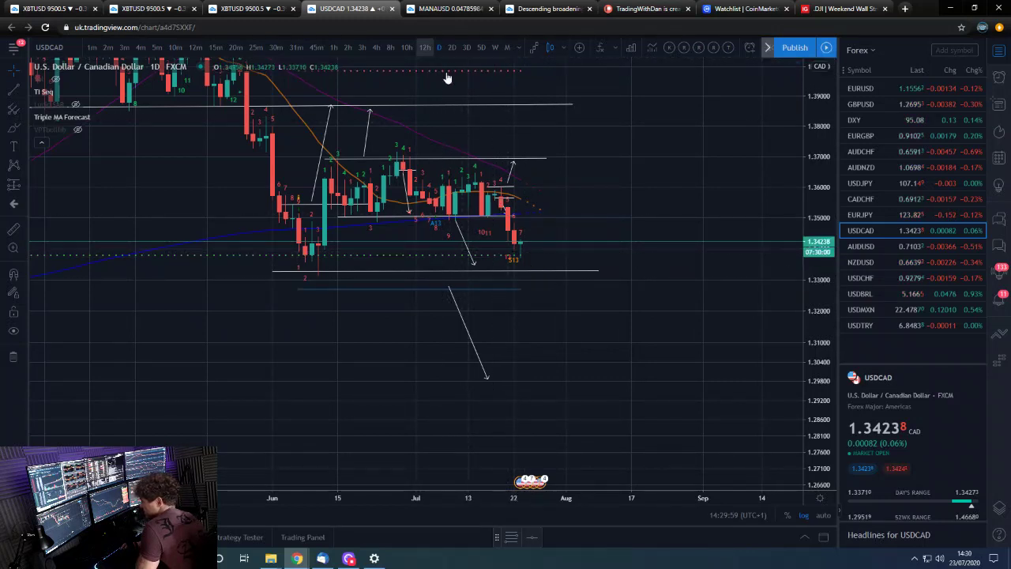
Review USDCAD on the 12-hour and 4-hour timeframes, checking the latest candles against the lower support line.
left_click(420, 45)
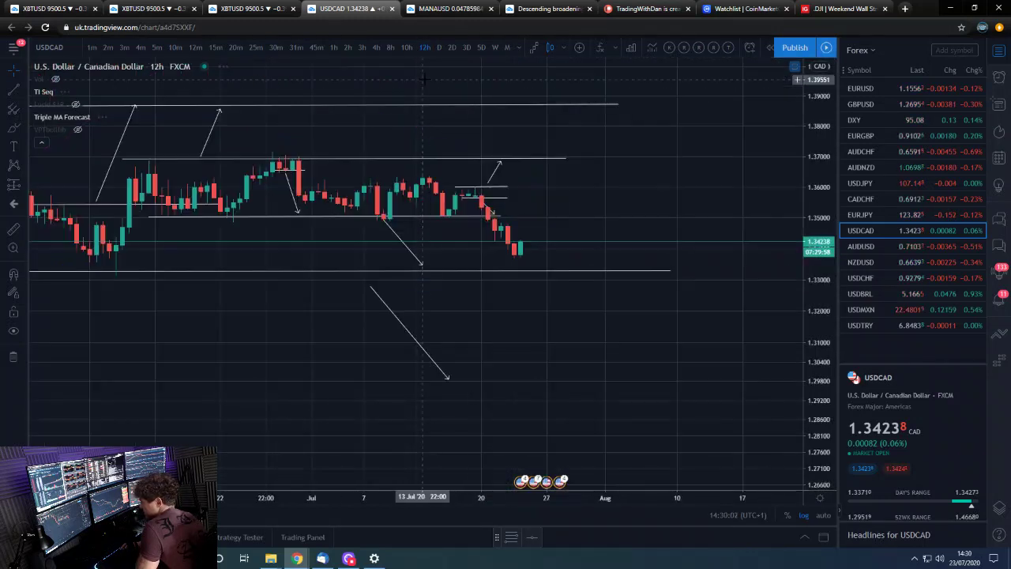
left_click(377, 47)
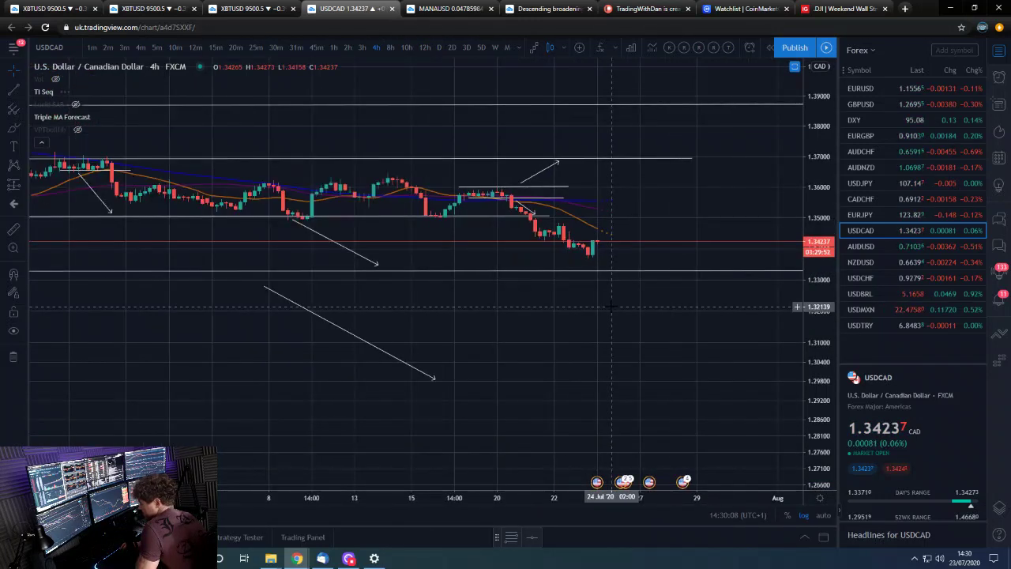
scroll(611, 306, "down", 2)
scroll(621, 313, "down", 2)
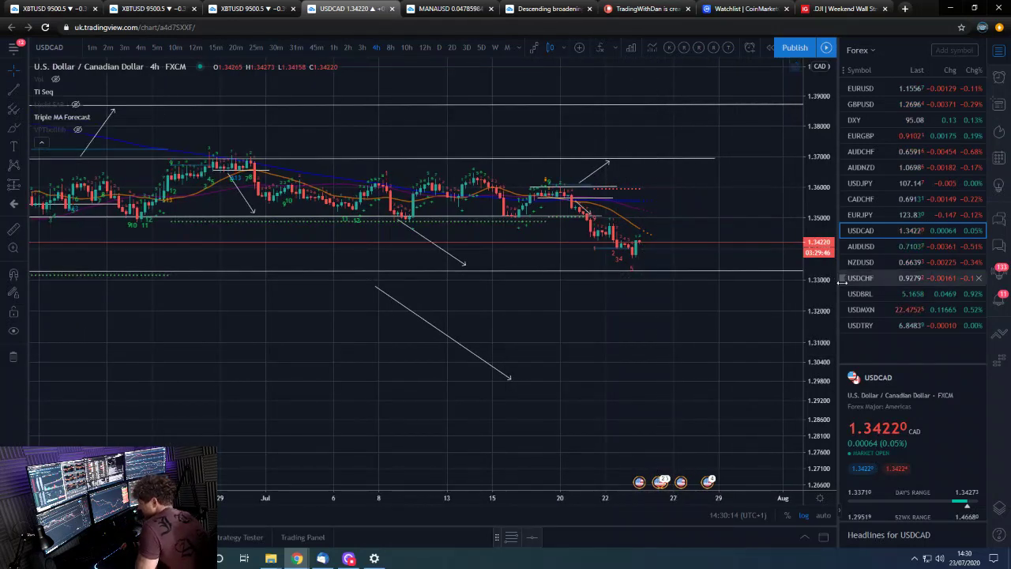
scroll(640, 237, "up", 2)
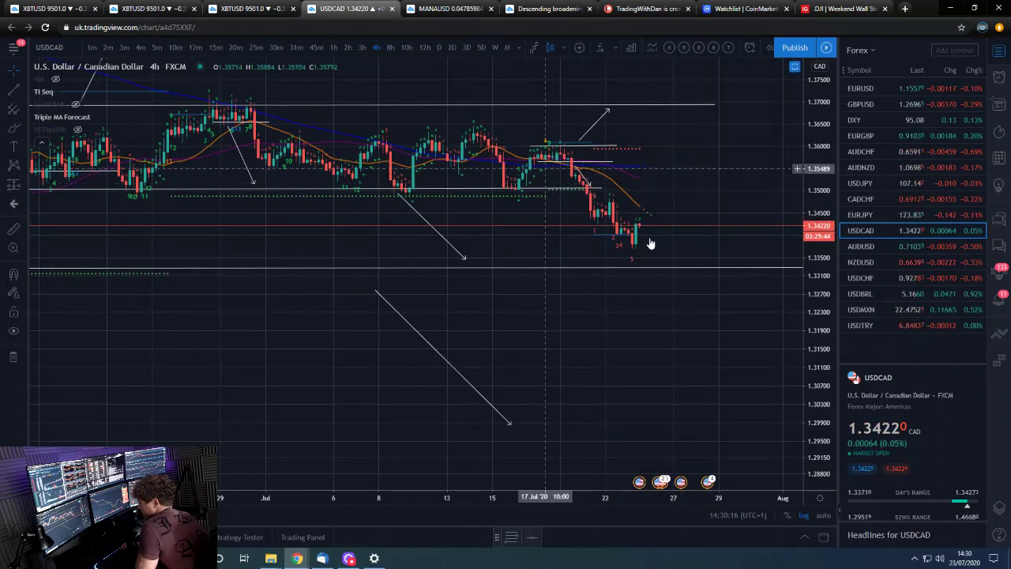
Open AUDUSD on the daily timeframe and examine price action against its ascending trendline and horizontal levels.
left_click(875, 247)
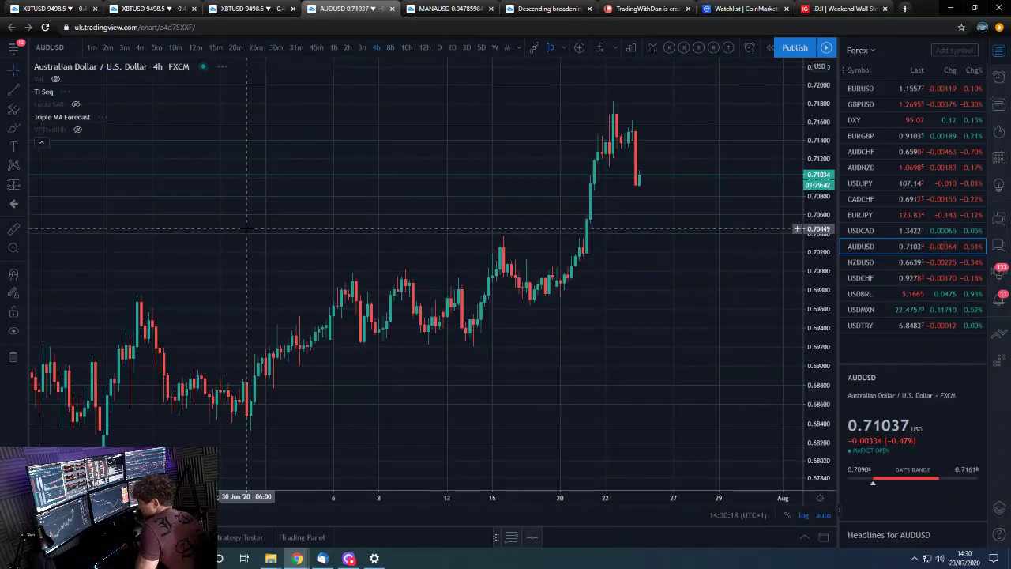
left_click(439, 47)
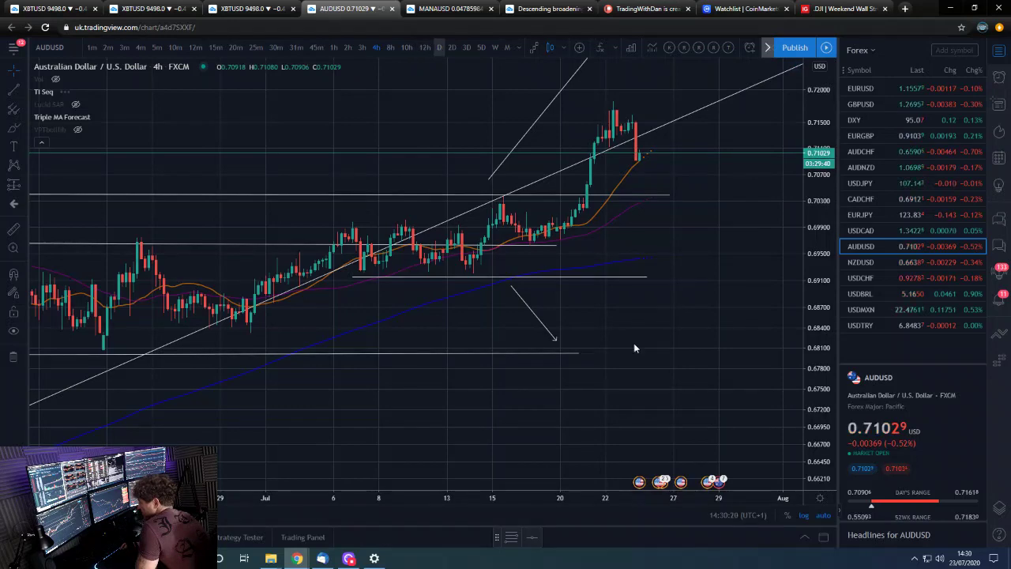
scroll(640, 354, "up", 2)
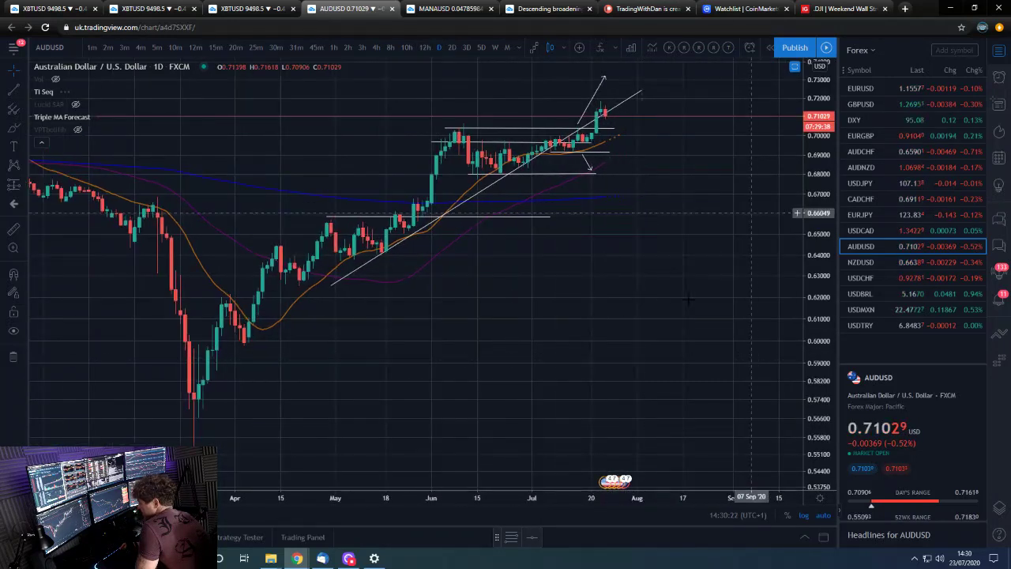
scroll(816, 278, "up", 2)
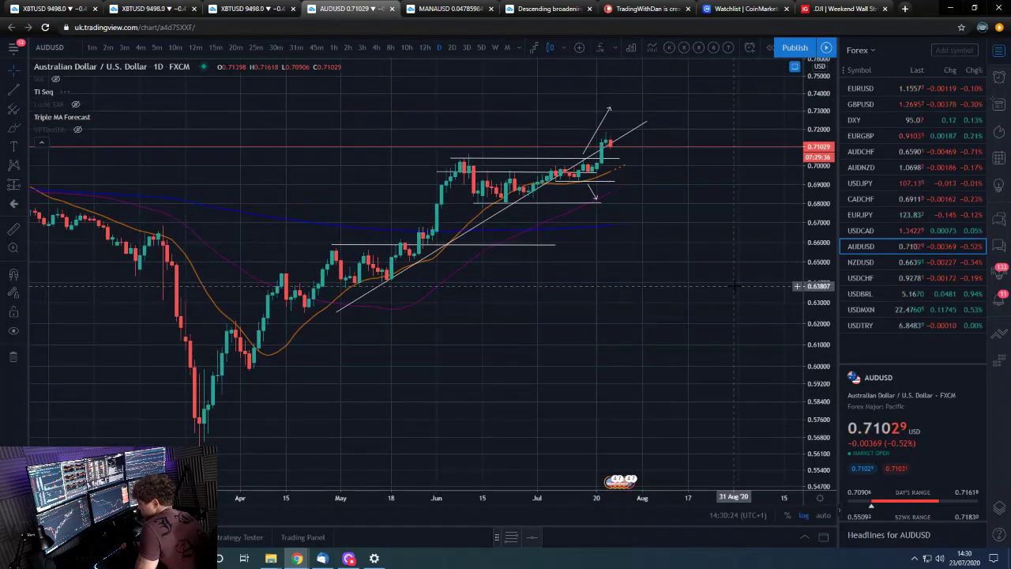
left_click_drag(816, 278, 816, 156)
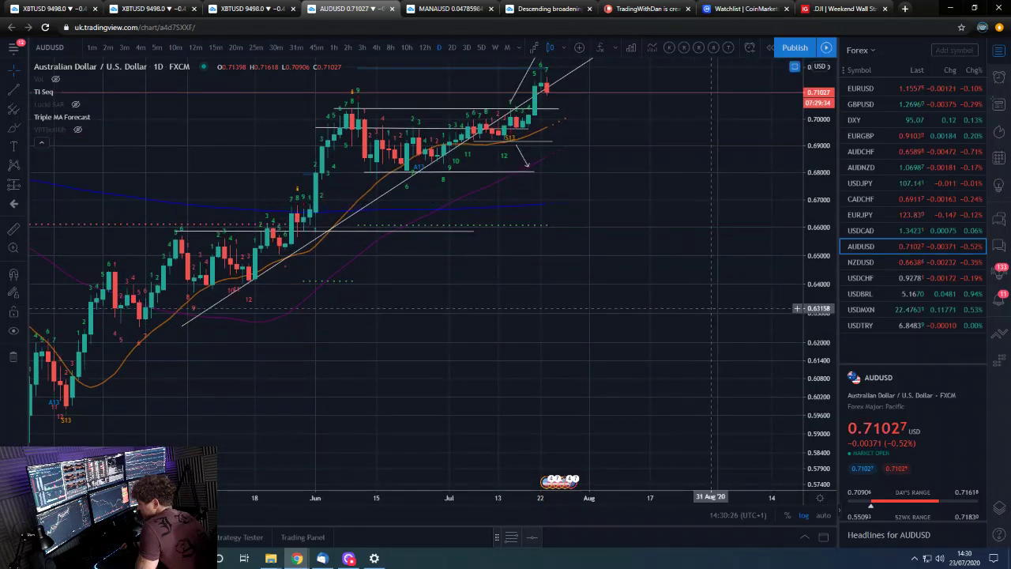
left_click_drag(710, 309, 713, 336)
Draw a plain horizontal AUDUSD line at about 0.7168 from 20 to 29 July on the 12-hour timeframe and check it on 4-hour.
left_click(424, 47)
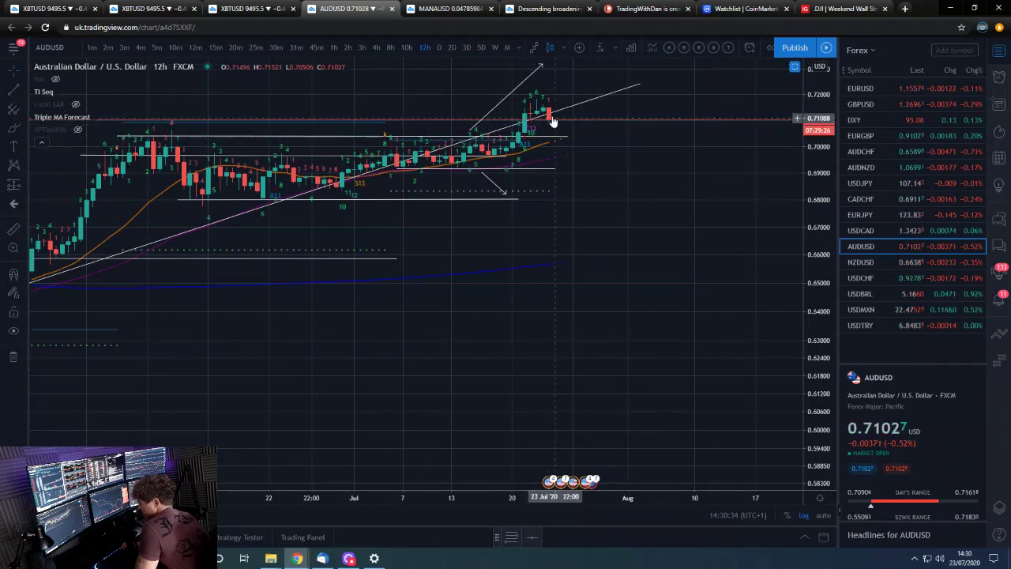
left_click(511, 103)
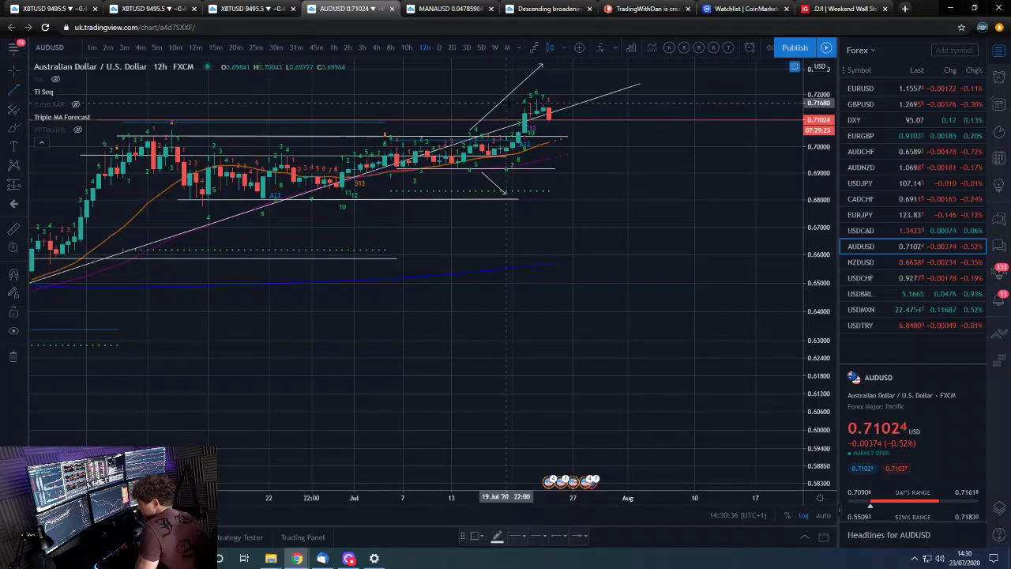
left_click(598, 103)
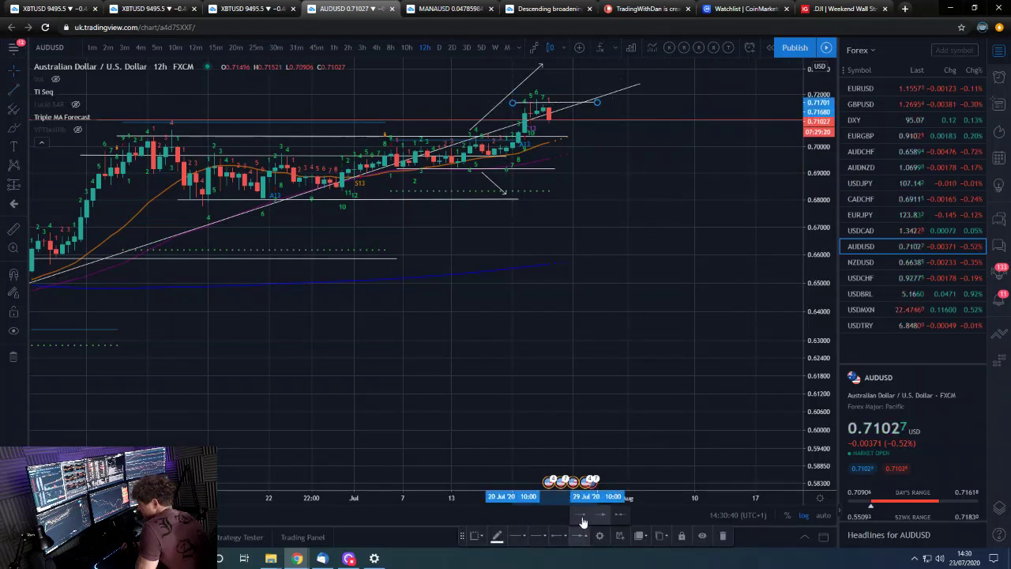
left_click(582, 518)
left_click(377, 47)
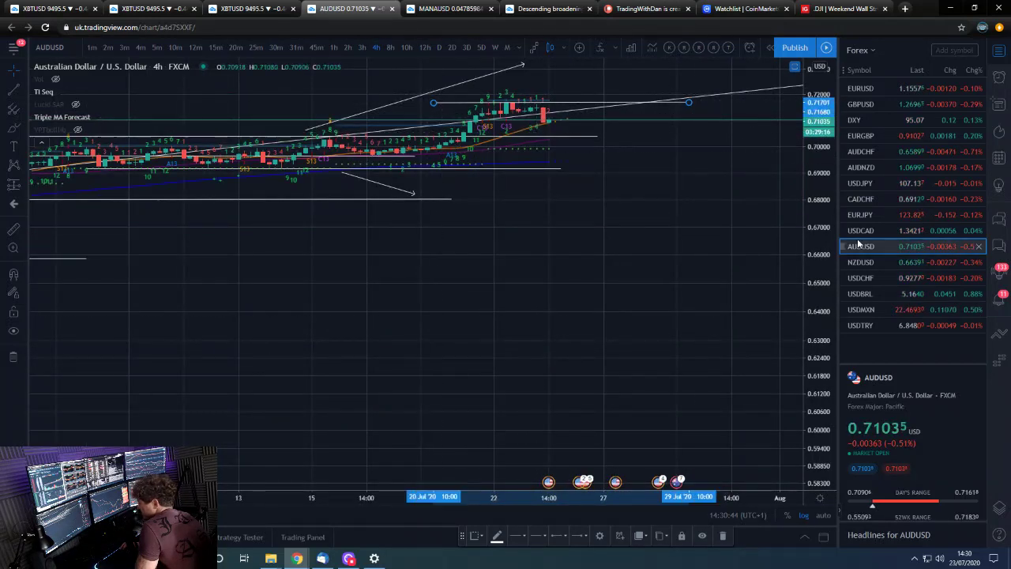
Open NZDUSD and compare its daily and 12-hour timeframes, checking the latest candles against the drawn levels and upward arrow.
left_click(881, 262)
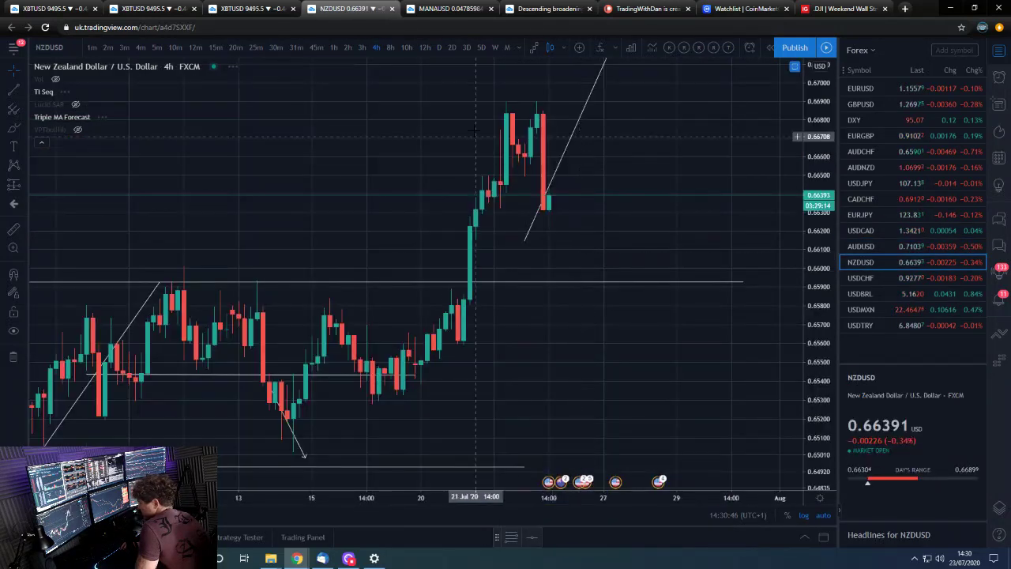
left_click(440, 47)
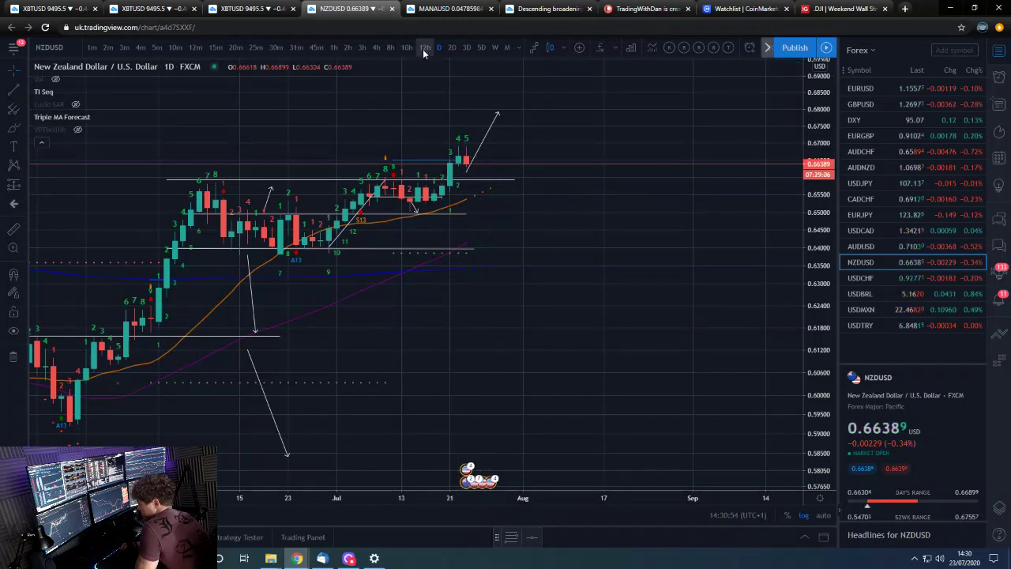
left_click(424, 47)
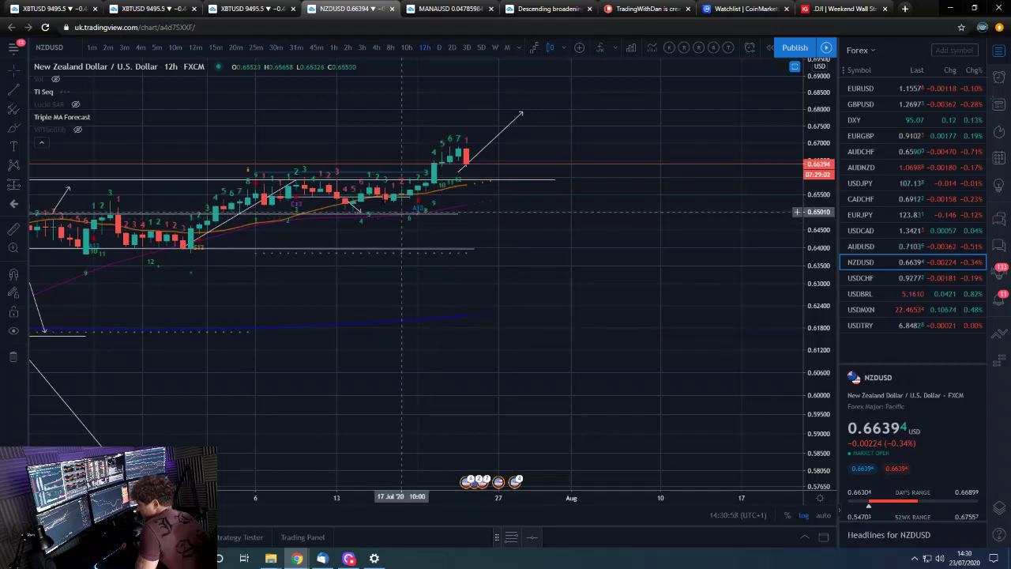
Draw a horizontal NZDUSD line at about 0.6685 from 21 to 24 July on the 4-hour timeframe.
left_click(369, 49)
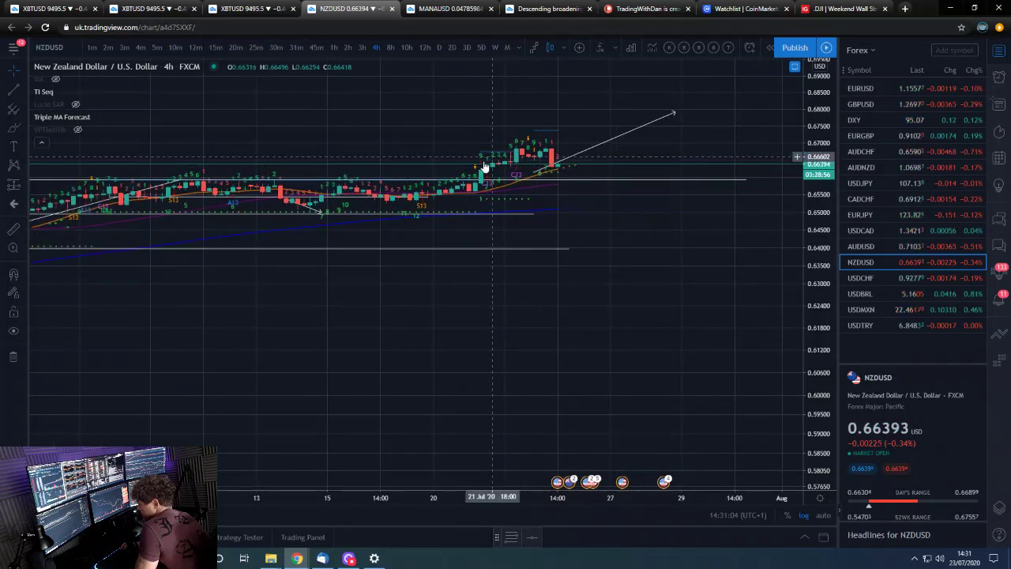
left_click(525, 215)
left_click_drag(493, 149, 581, 149)
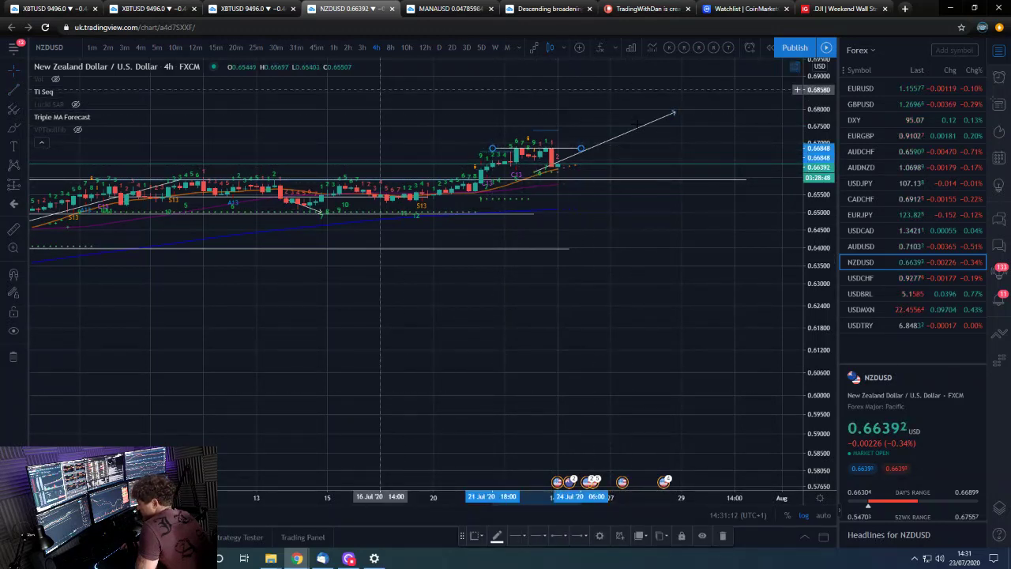
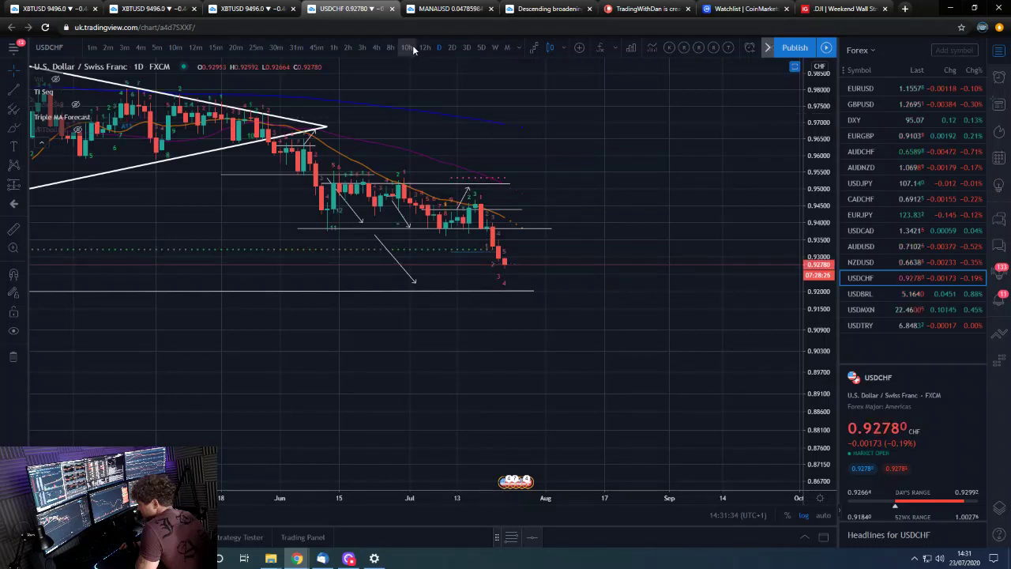
Draw a short USDCHF level line at about 0.929 from 22 to 30 July on the 12-hour timeframe.
left_click(424, 47)
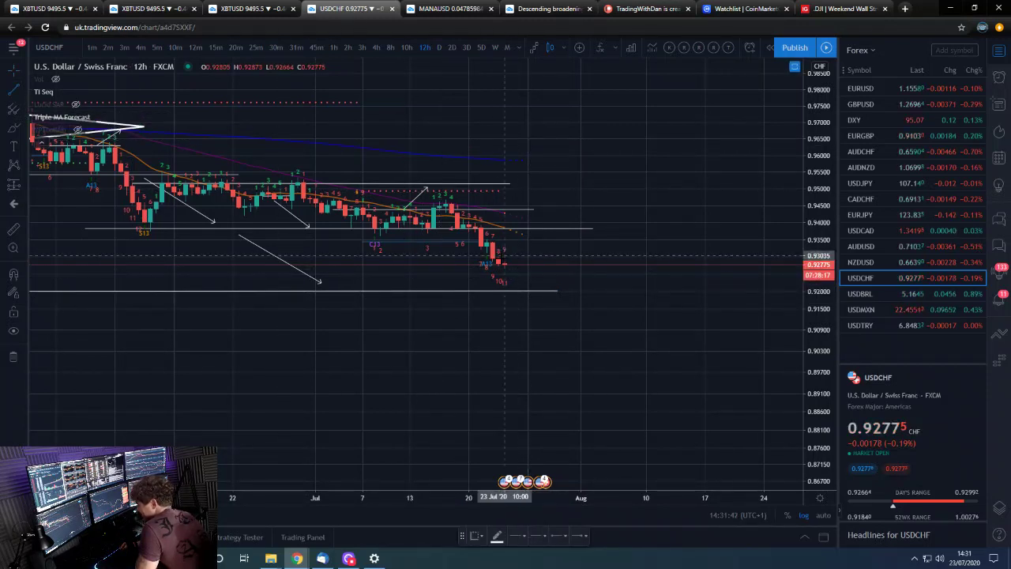
left_click(497, 259)
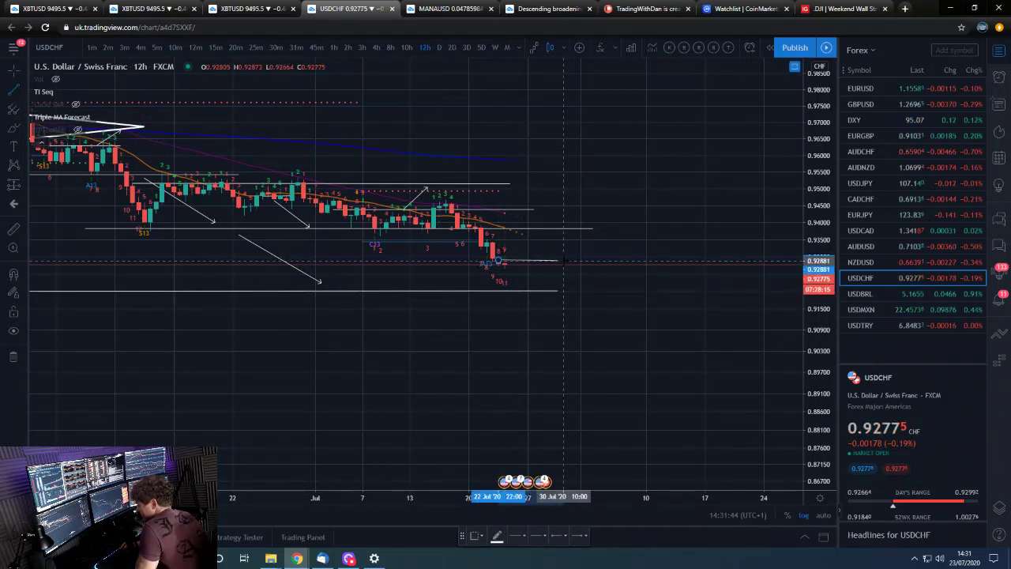
left_click(565, 258)
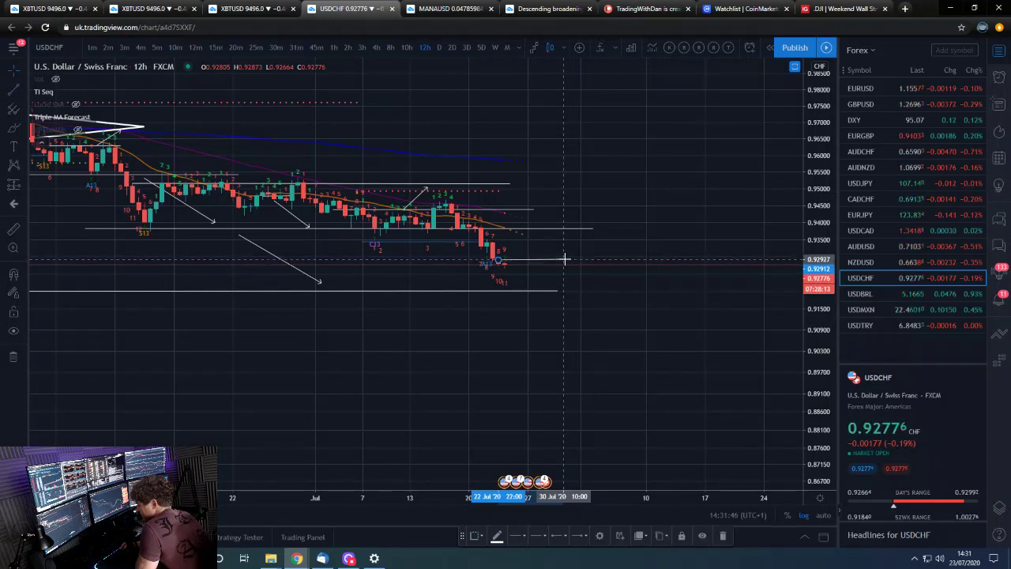
Draw an upward arrow from about 0.9297 on 26 July to about 0.9376 on 28 July, ending in an arrowhead.
key("alt+t")
left_click(522, 258)
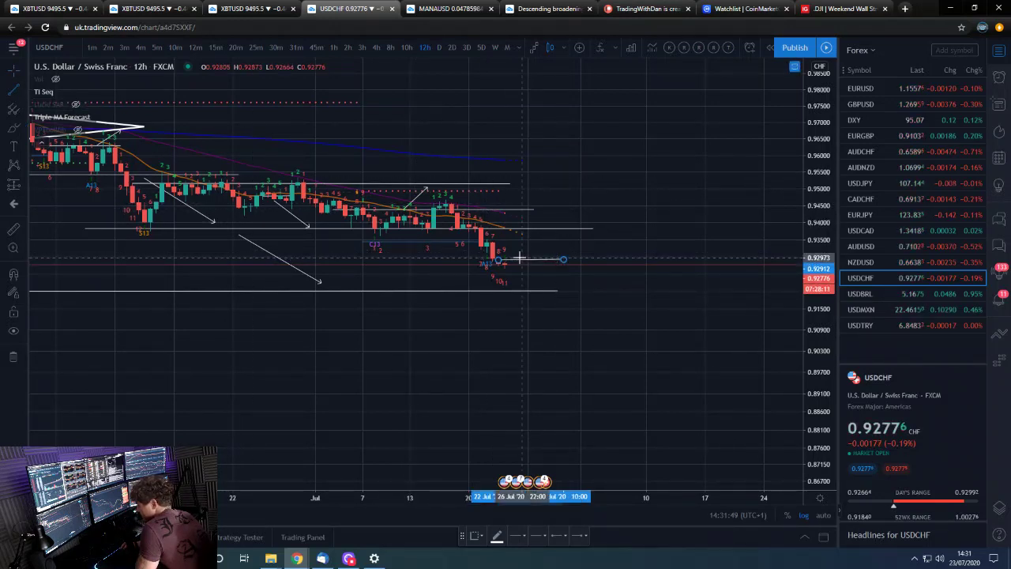
left_click(539, 231)
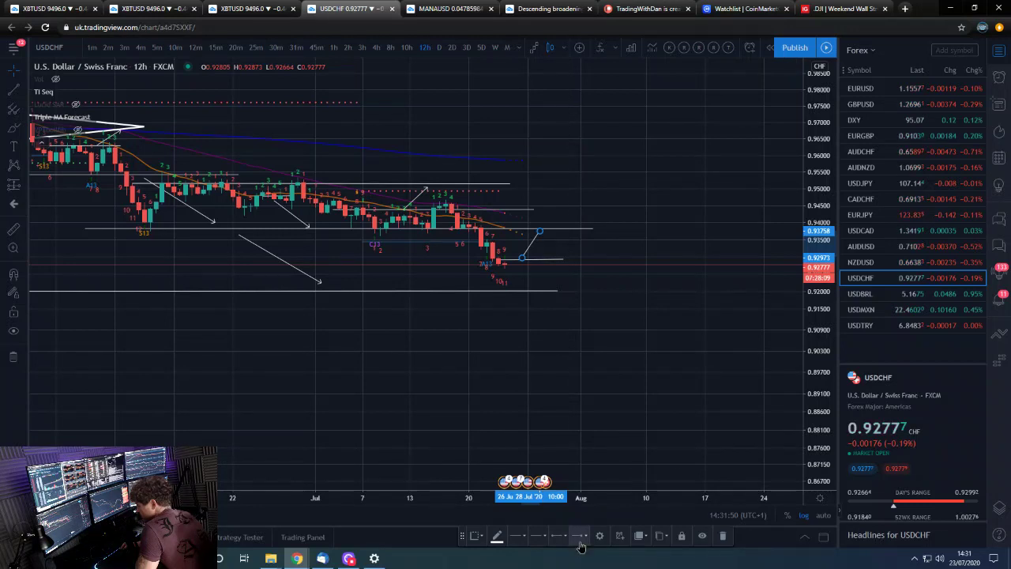
left_click(599, 518)
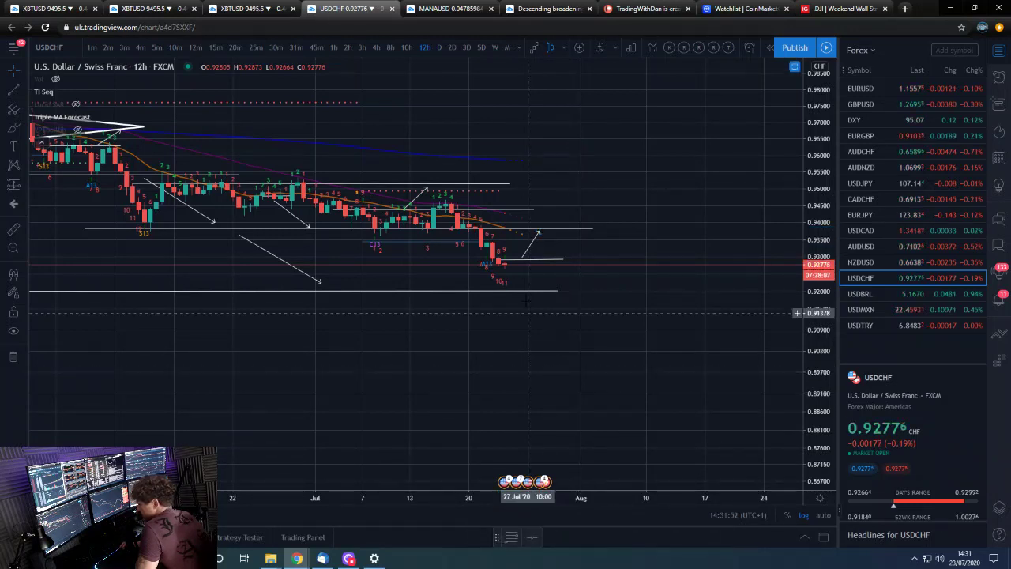
Adjust the ends of the short USDCHF level line so it lies flat at about 0.9291.
left_click(500, 260)
left_click(624, 342)
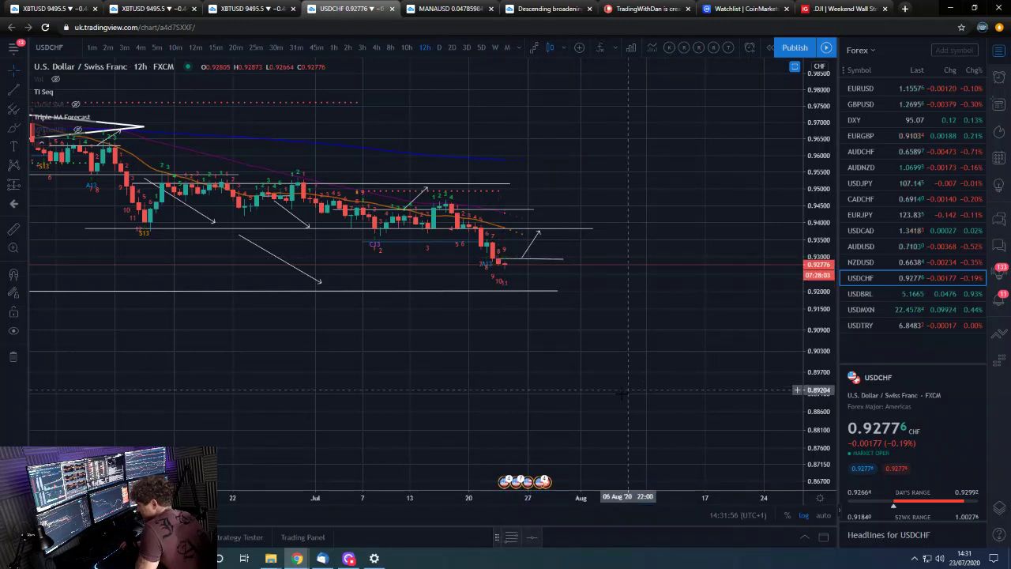
left_click(563, 259)
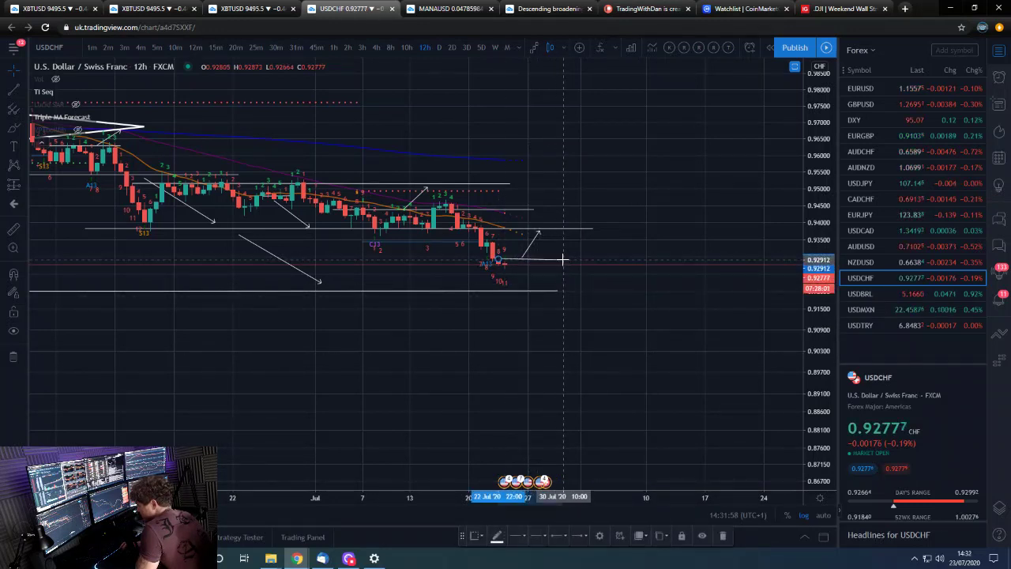
left_click(519, 270)
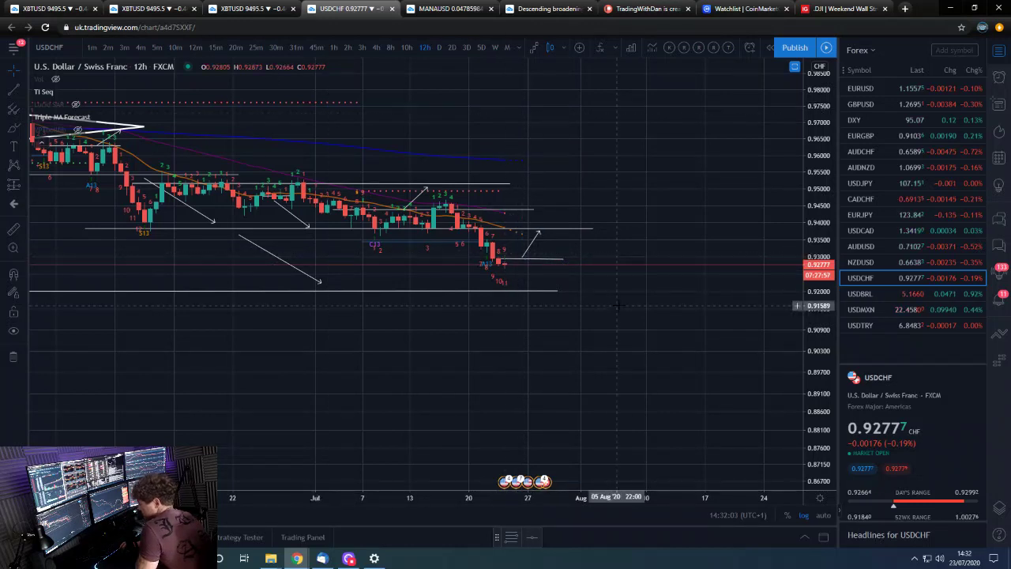
Review USDCHF on the 4-hour timeframe, checking the latest candles against the new level line and arrow.
left_click(375, 49)
scroll(659, 377, "down", 5)
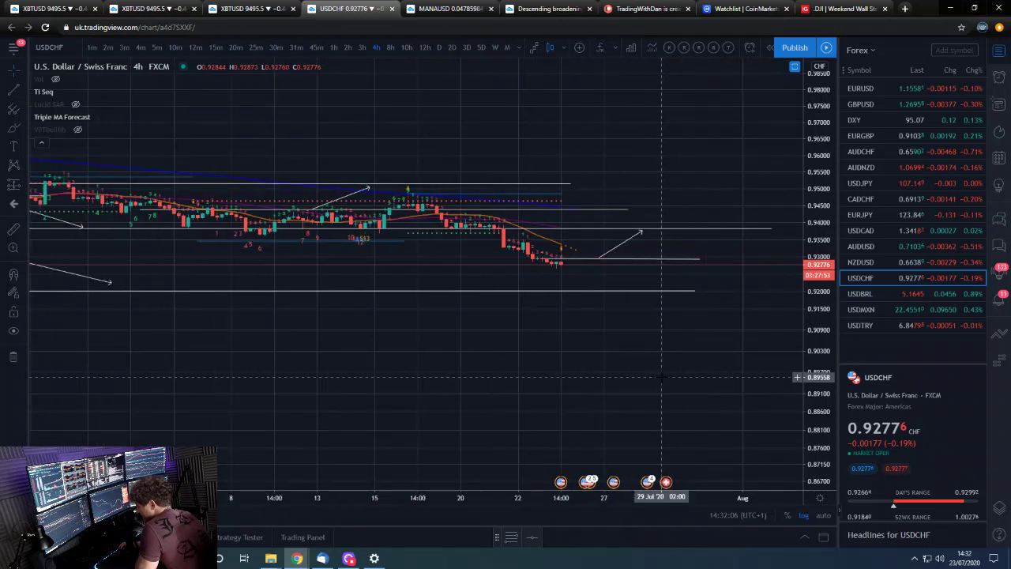
left_click_drag(603, 387, 595, 386)
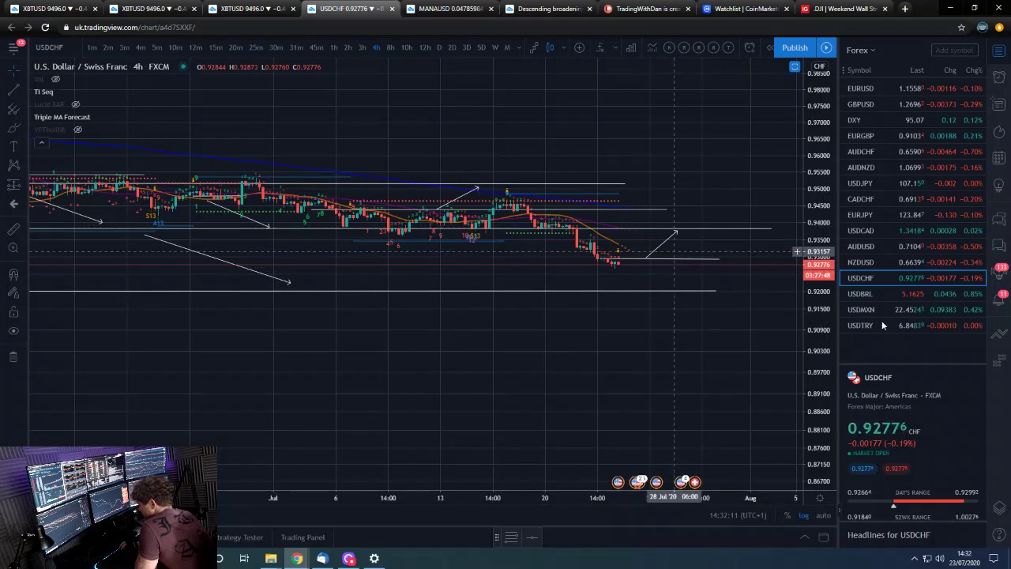
Open USDBRL and examine price action on the daily timeframe against its horizontal levels and arrows.
left_click(860, 294)
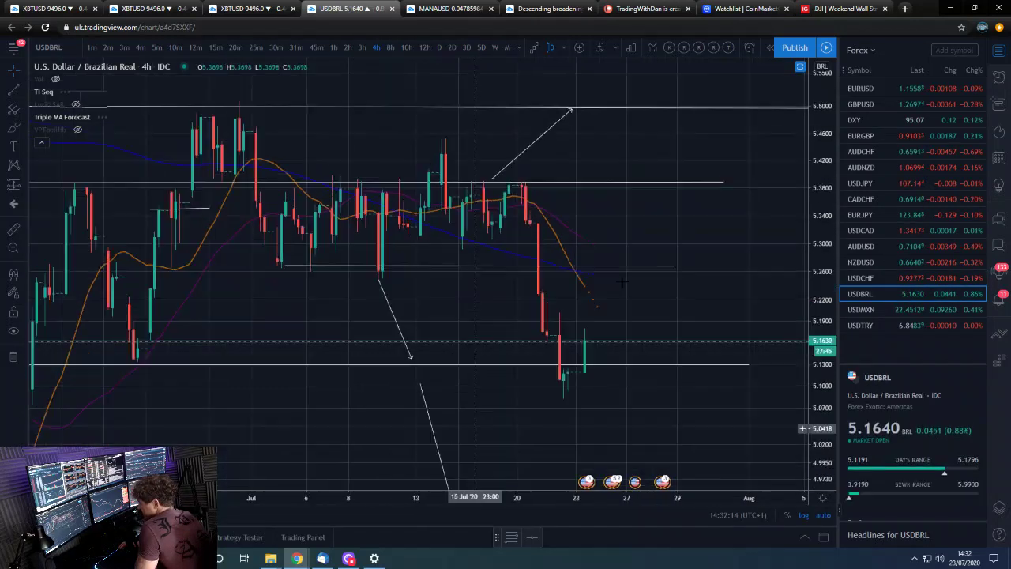
scroll(622, 282, "up", 1)
left_click_drag(821, 245, 821, 290)
left_click_drag(771, 321, 732, 200)
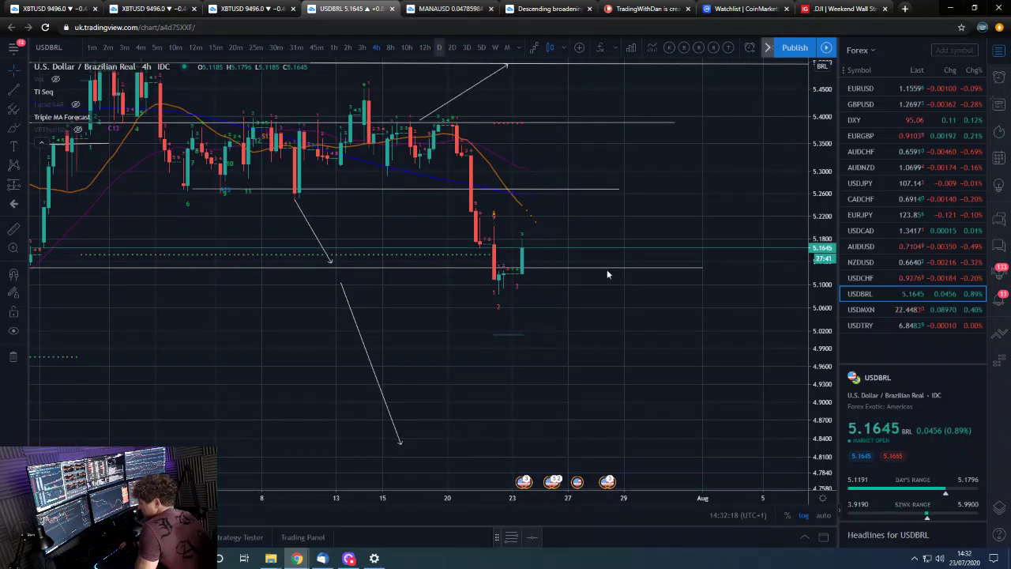
scroll(654, 321, "up", 3)
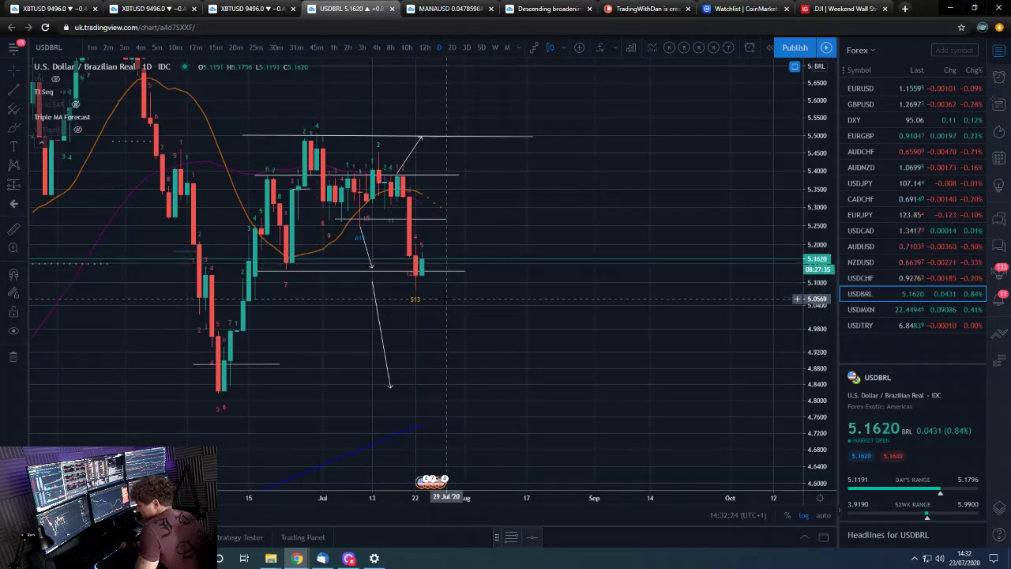
Compare USDBRL on the 12-hour, 4-hour, daily and 8-hour timeframes, checking the latest candles against the level near 5.13.
left_click(425, 47)
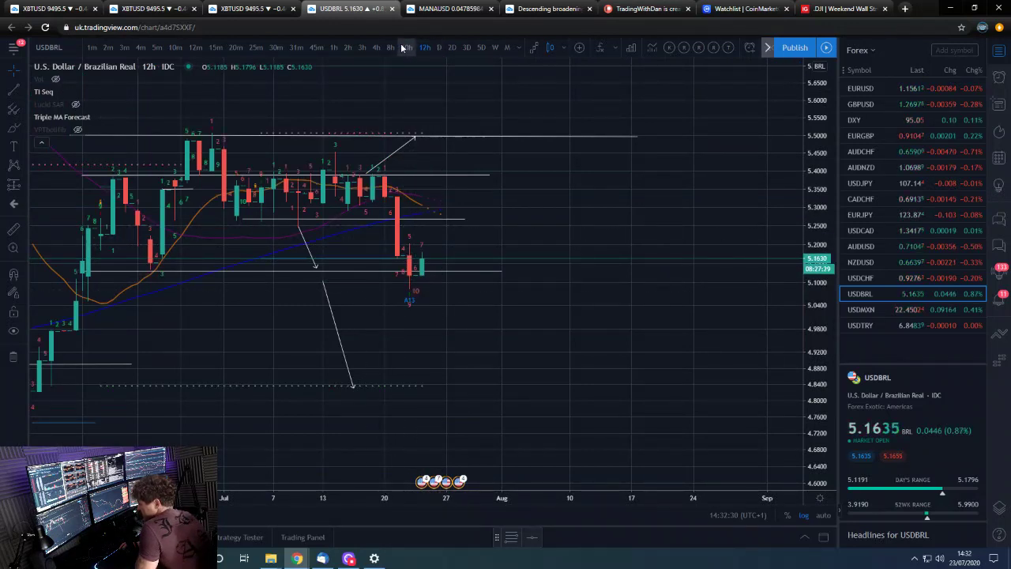
left_click(376, 47)
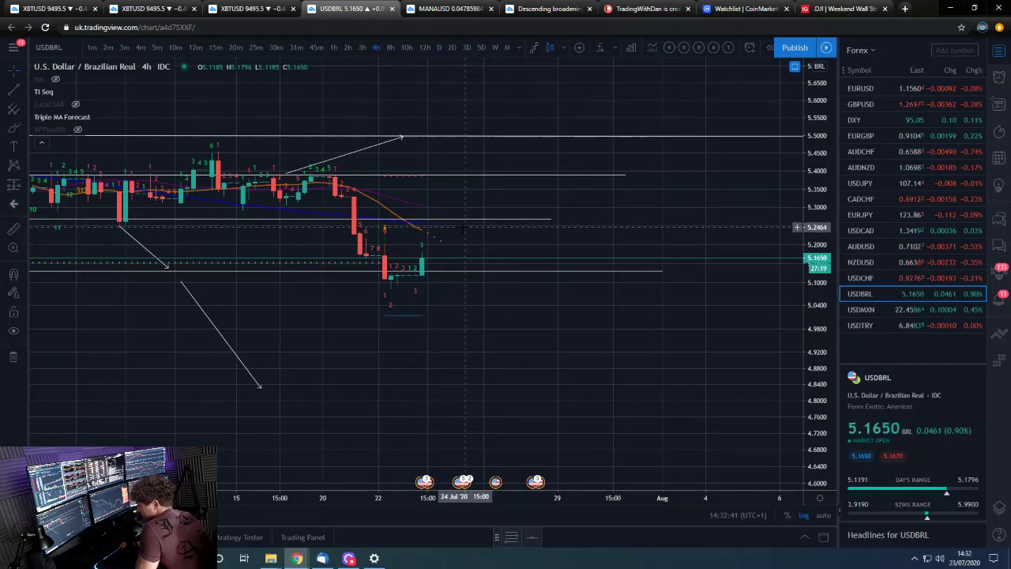
left_click(449, 48)
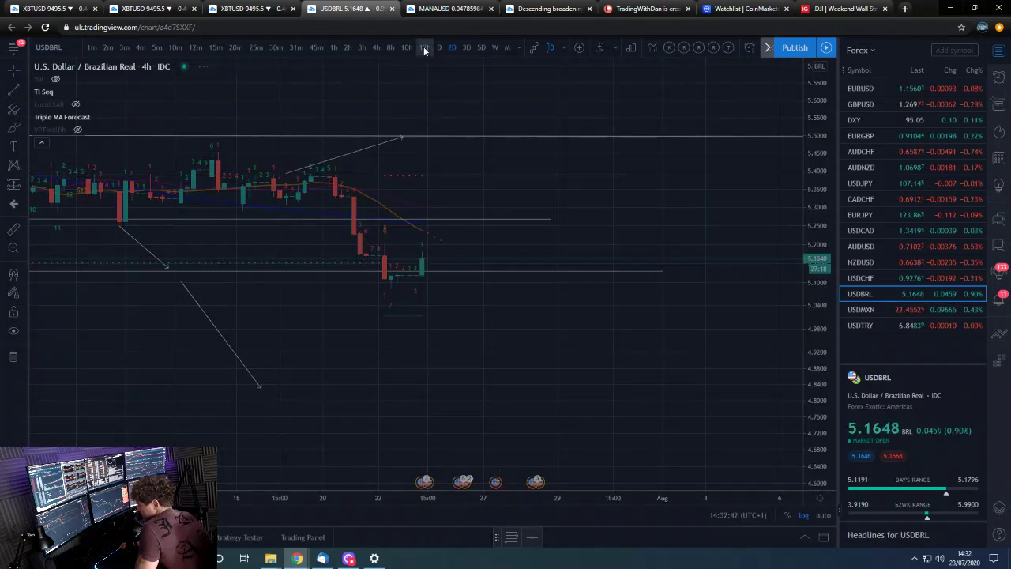
left_click(424, 48)
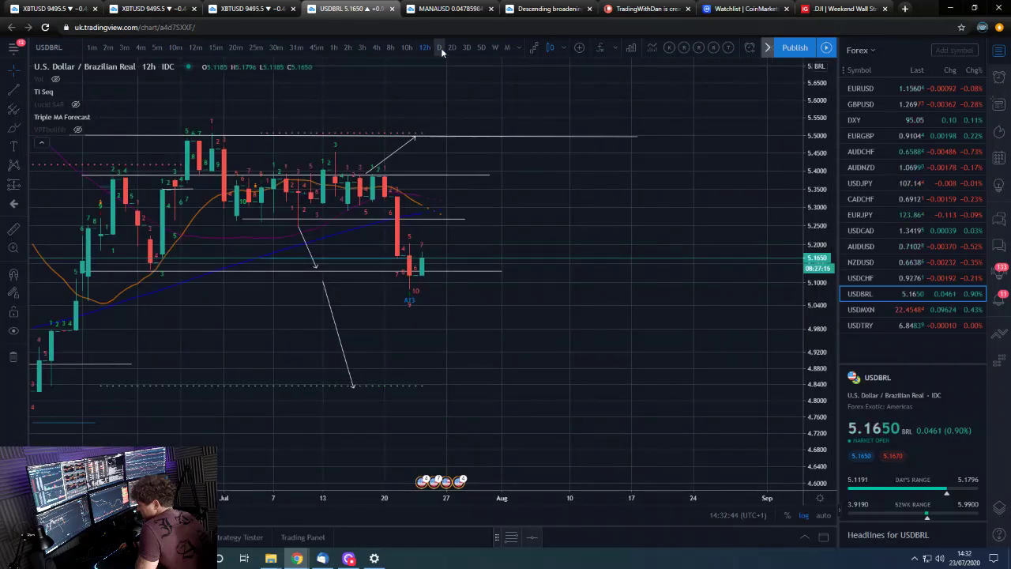
left_click(440, 47)
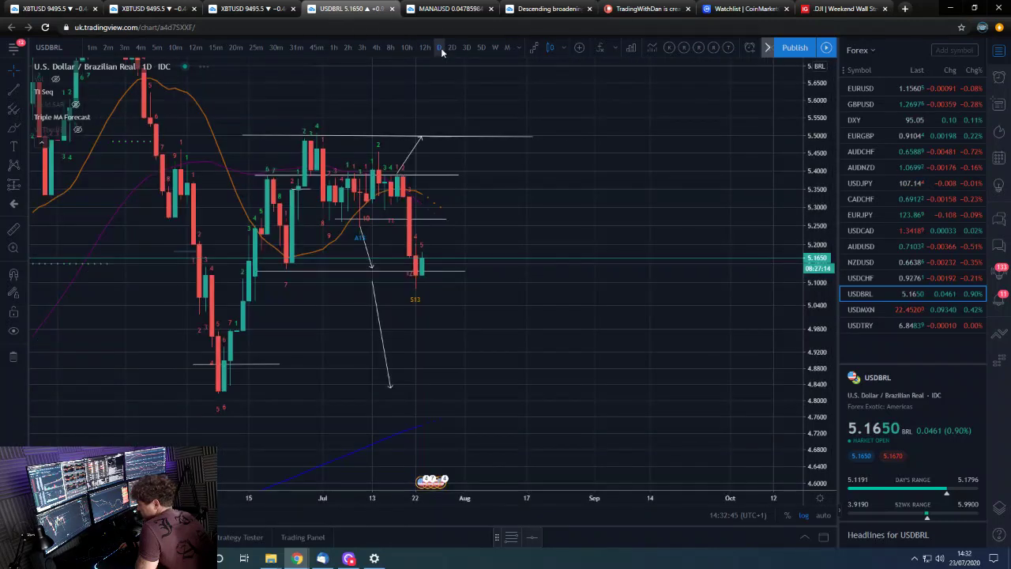
left_click(390, 47)
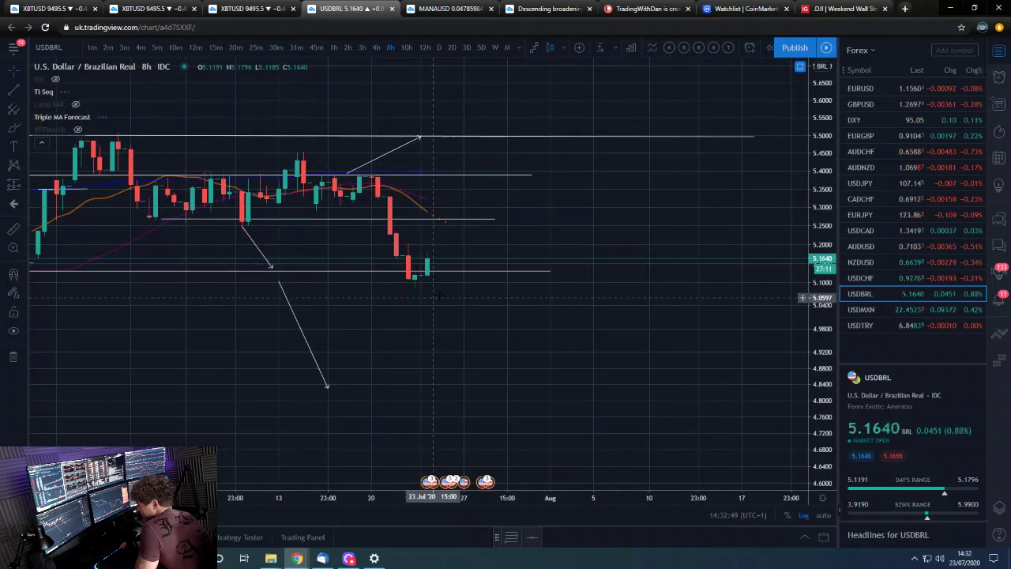
Open USDMXN on the daily timeframe and examine the candles between its descending trendline and lower support line.
key("Down")
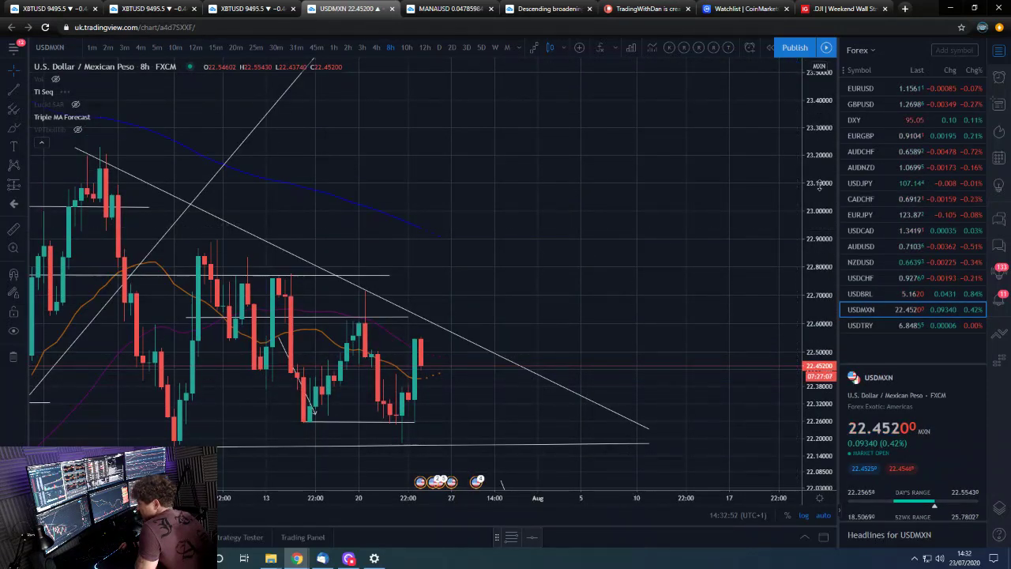
left_click_drag(820, 187, 819, 270)
left_click(439, 48)
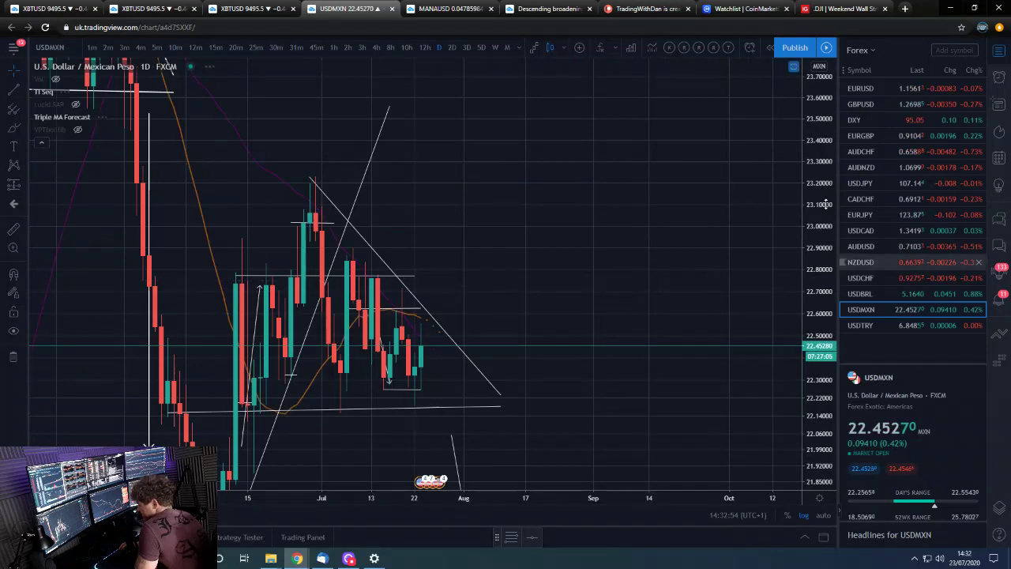
scroll(767, 311, "up", 2)
left_click_drag(819, 203, 834, 324)
left_click_drag(414, 308, 453, 280)
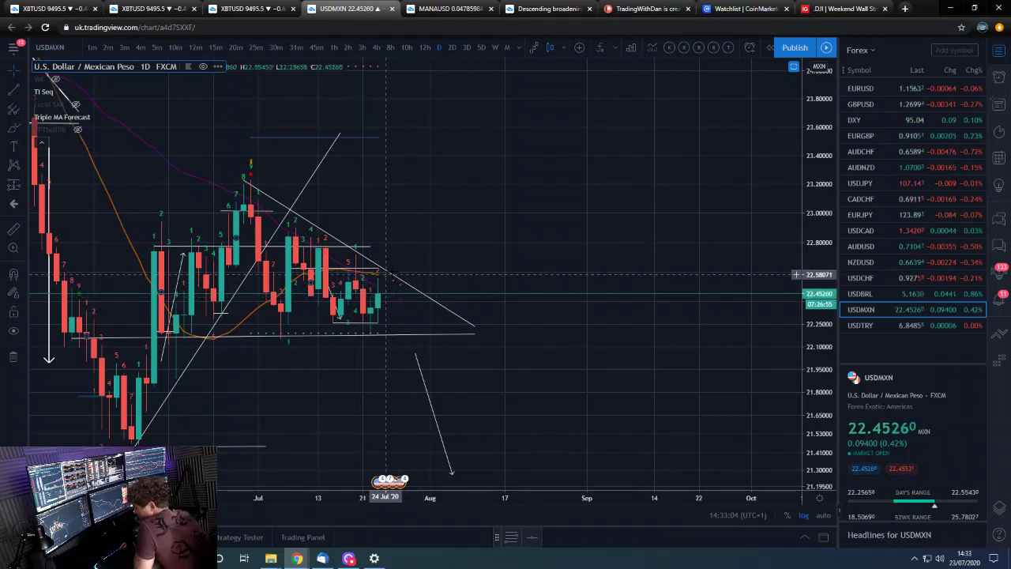
Review USDMXN on the 12-hour and 4-hour timeframes, checking the whole triangle formation and the downward arrow.
left_click(424, 48)
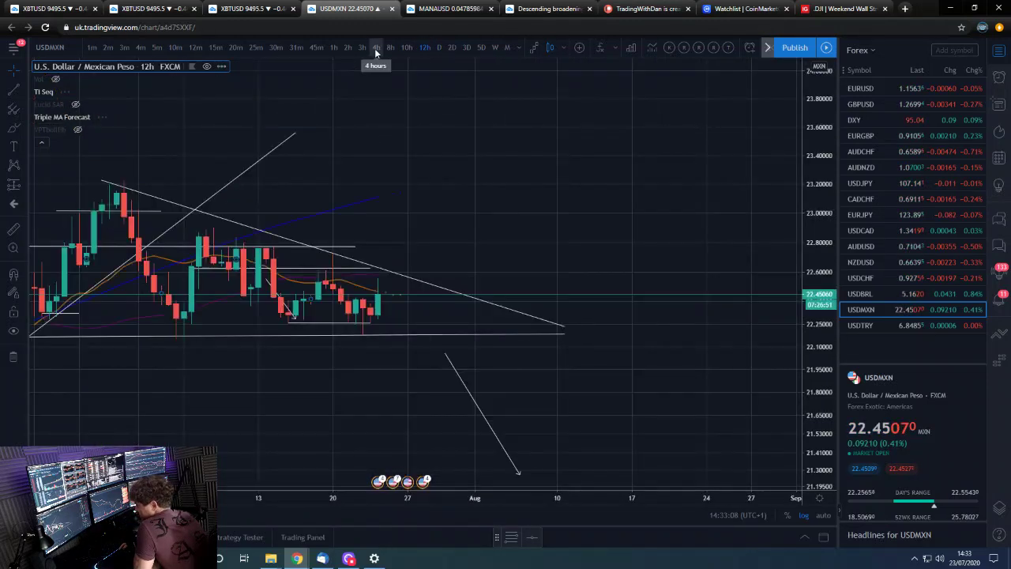
left_click(376, 48)
scroll(683, 300, "down", 3)
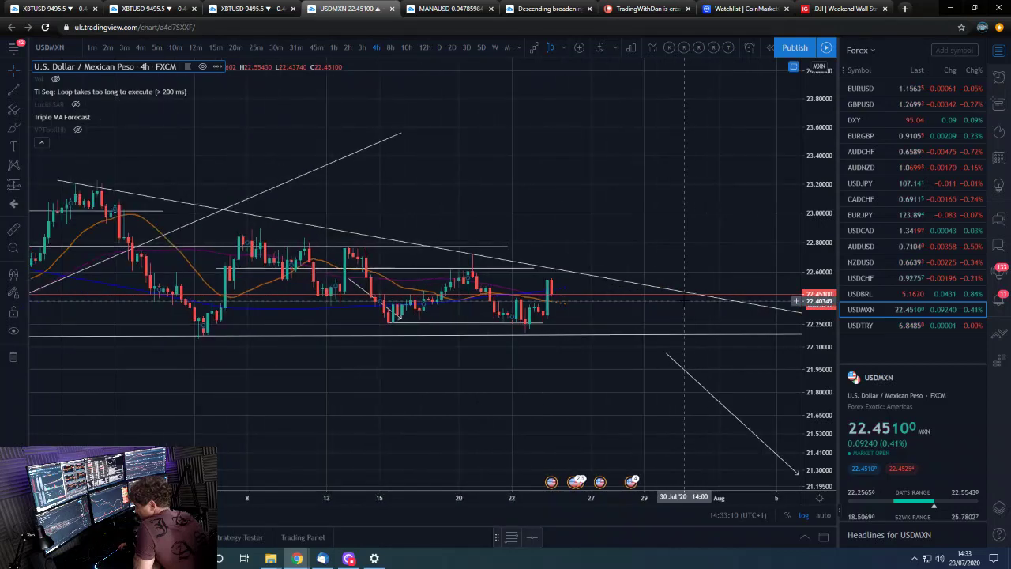
scroll(683, 301, "down", 2)
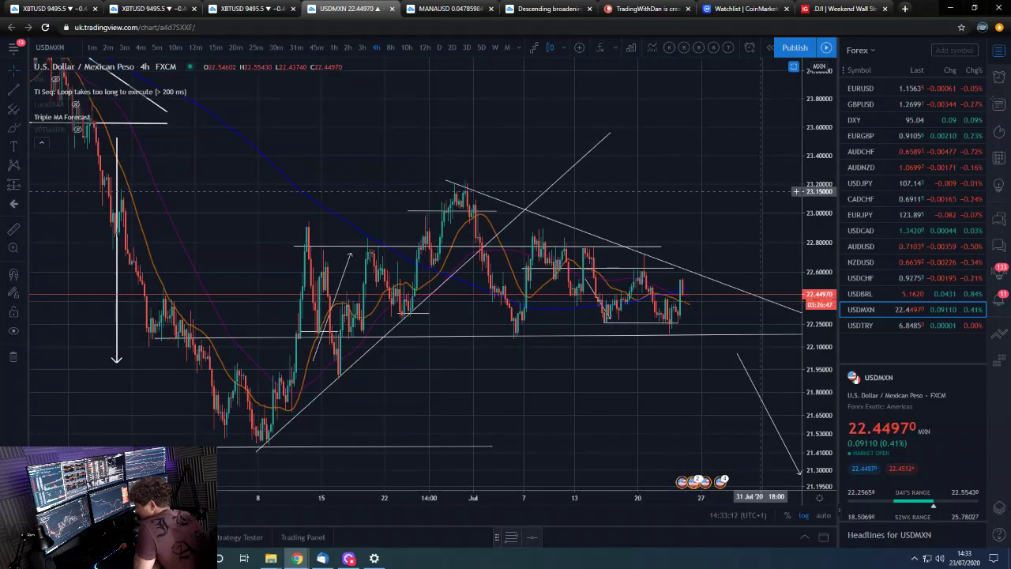
left_click_drag(761, 191, 596, 104)
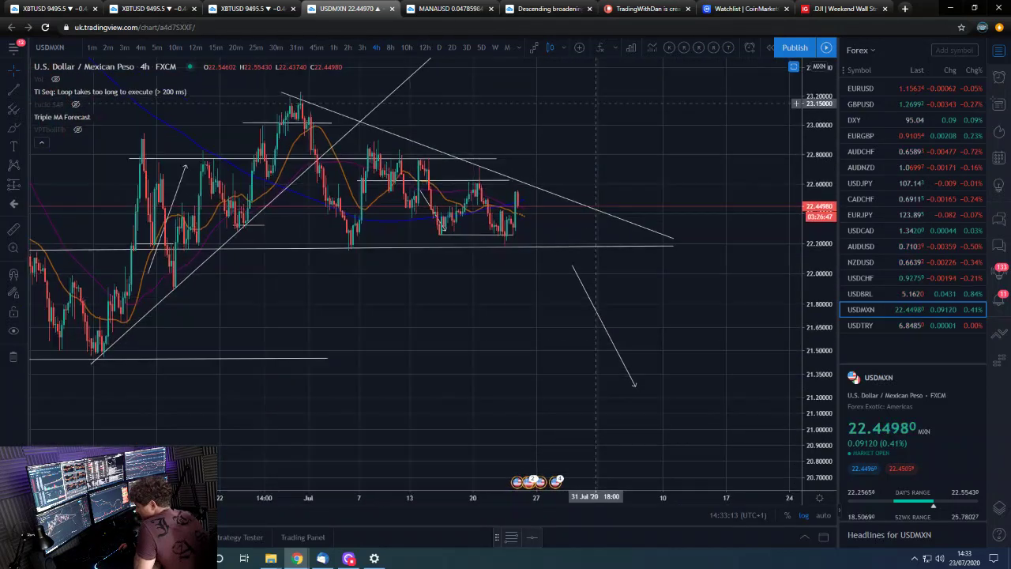
Open USDTRY on the daily timeframe and examine the sideways range against its horizontal levels and downward arrows.
left_click(864, 325)
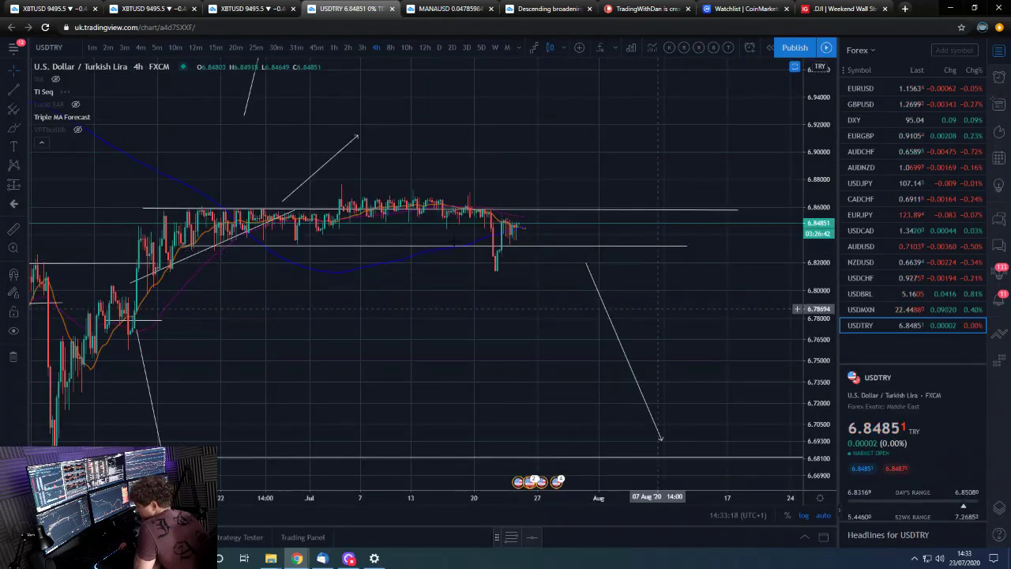
left_click(438, 48)
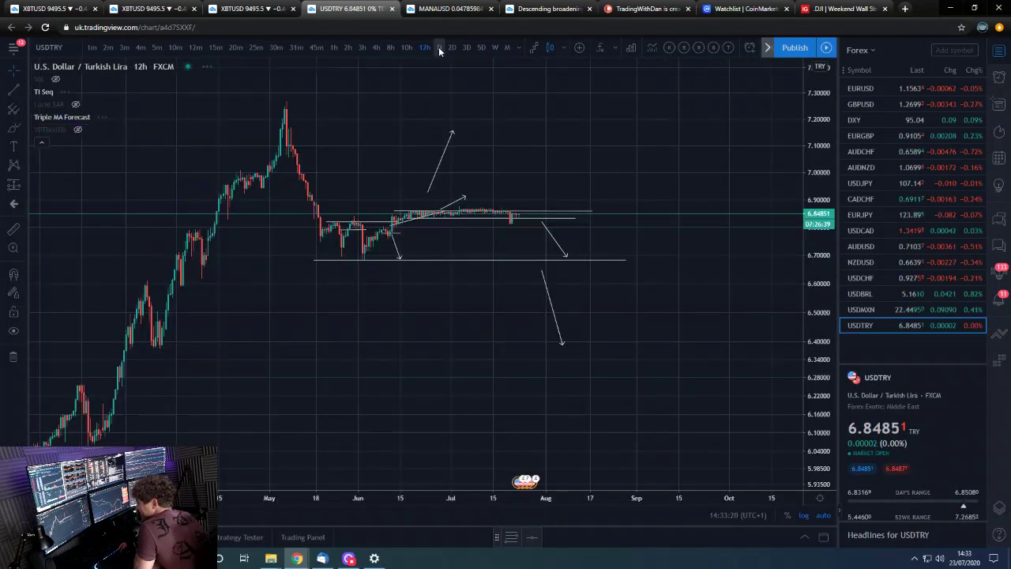
scroll(395, 97, "up", 4)
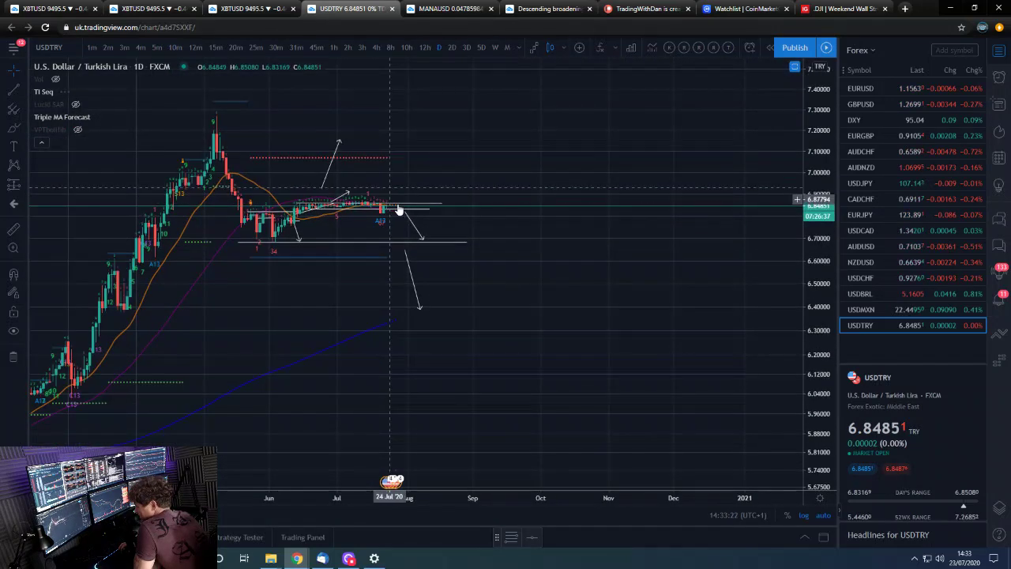
scroll(587, 352, "up", 2)
left_click_drag(316, 305, 440, 307)
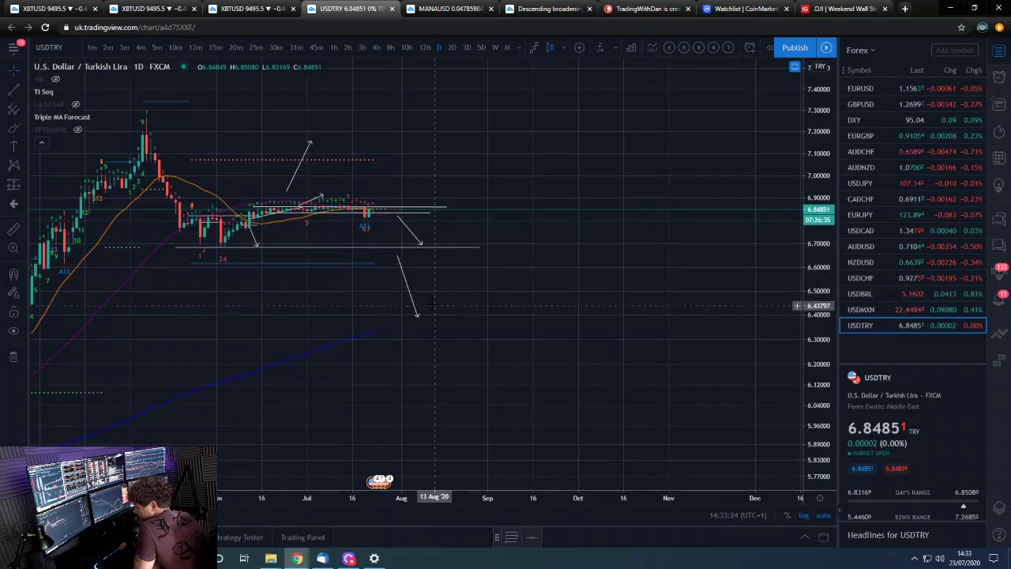
scroll(440, 307, "up", 2)
Review USDTRY on the 12-hour and 4-hour timeframes, comparing the latest candles with the range's upper and lower lines.
left_click(420, 46)
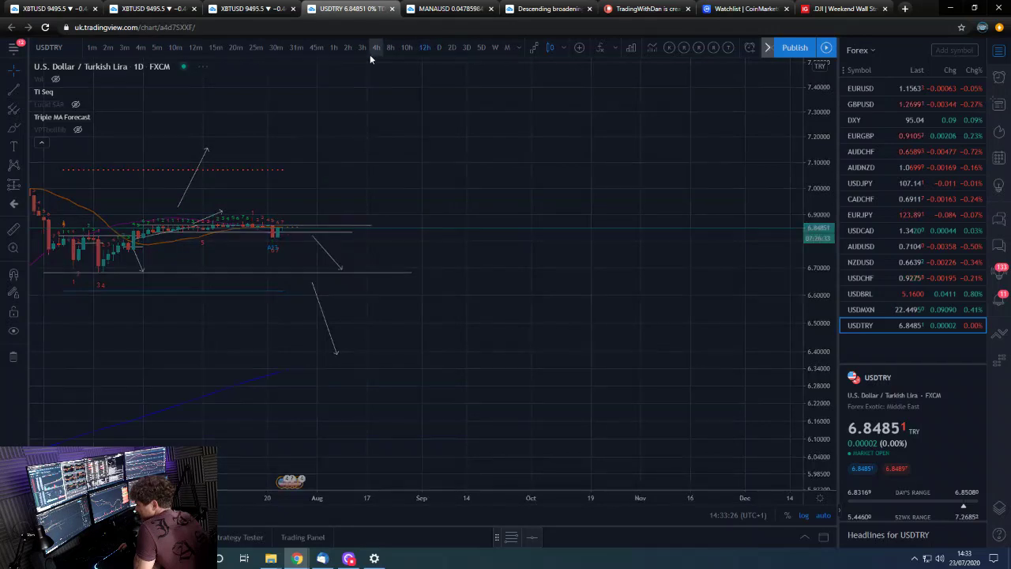
left_click(381, 51)
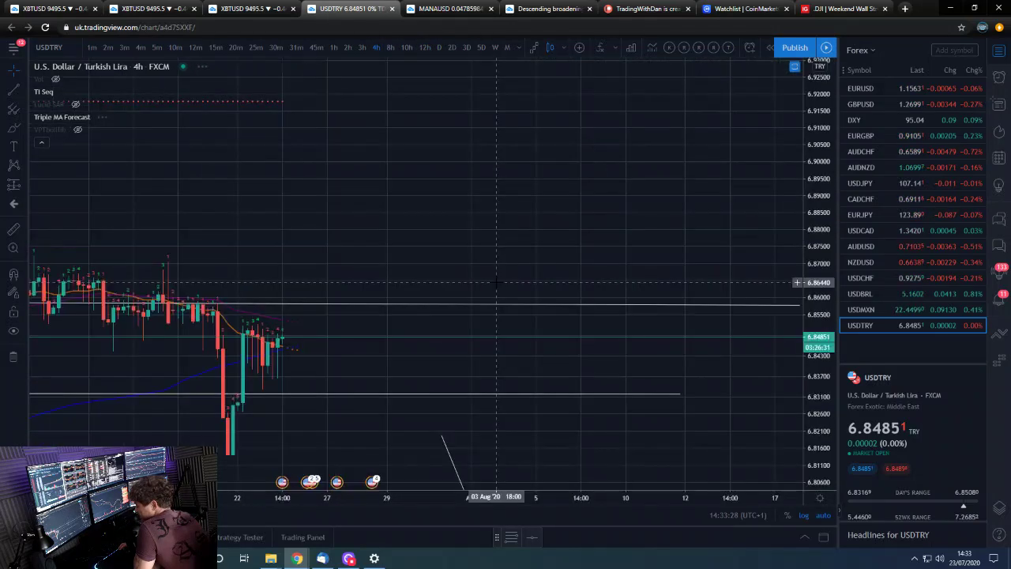
scroll(477, 341, "up", 3)
scroll(477, 341, "down", 5)
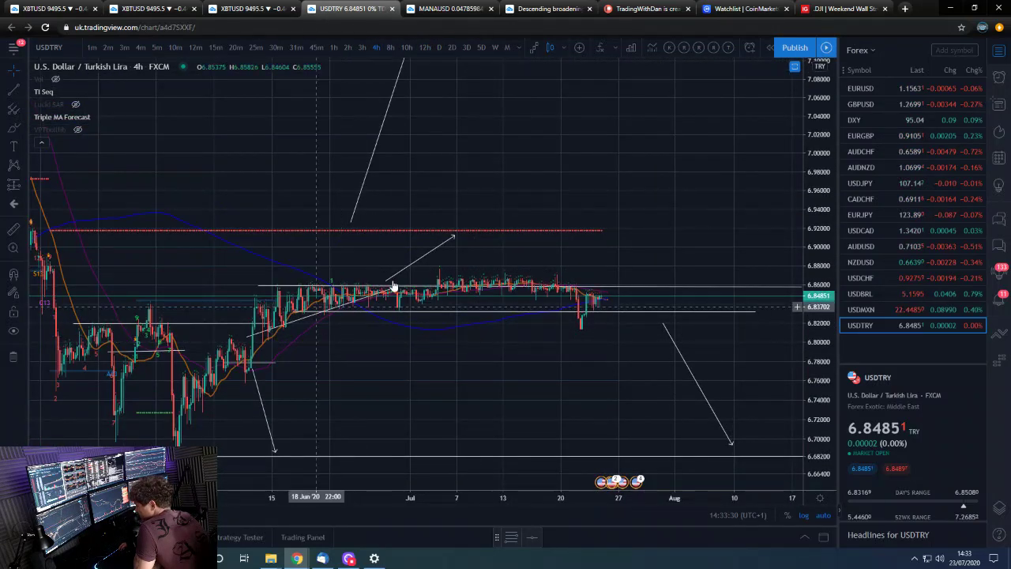